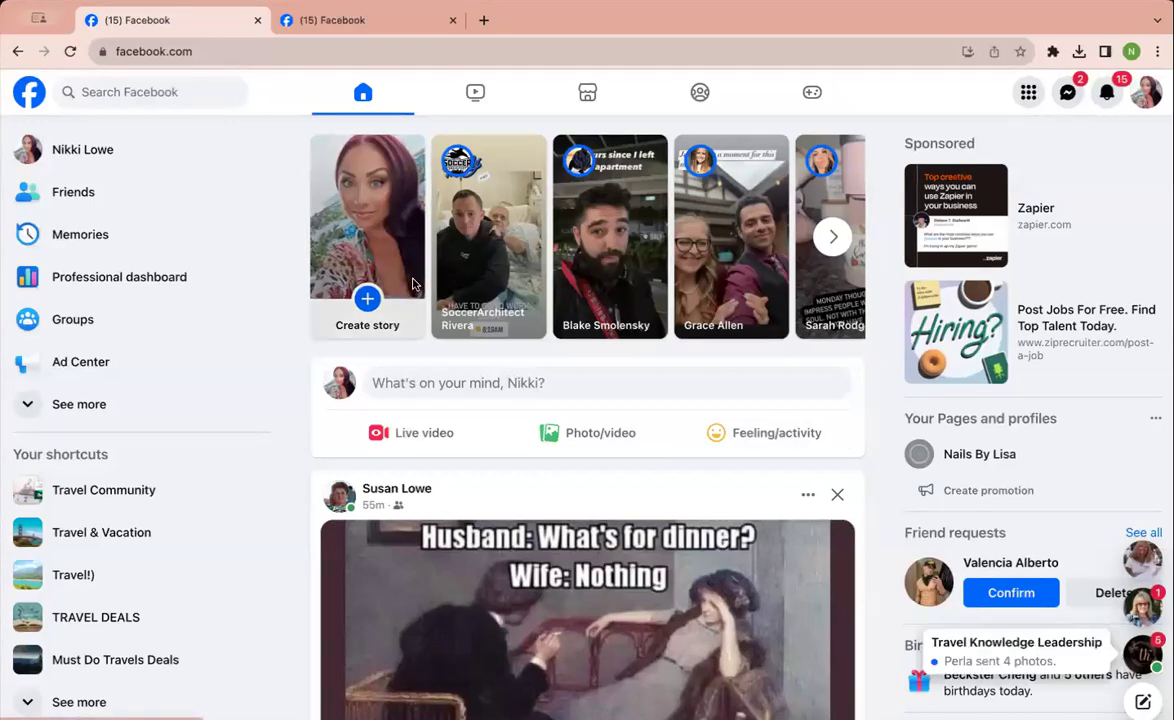
# Open the account menu from the profile avatar at the top right of the home feed
pyautogui.scroll(-1, 263, 316)
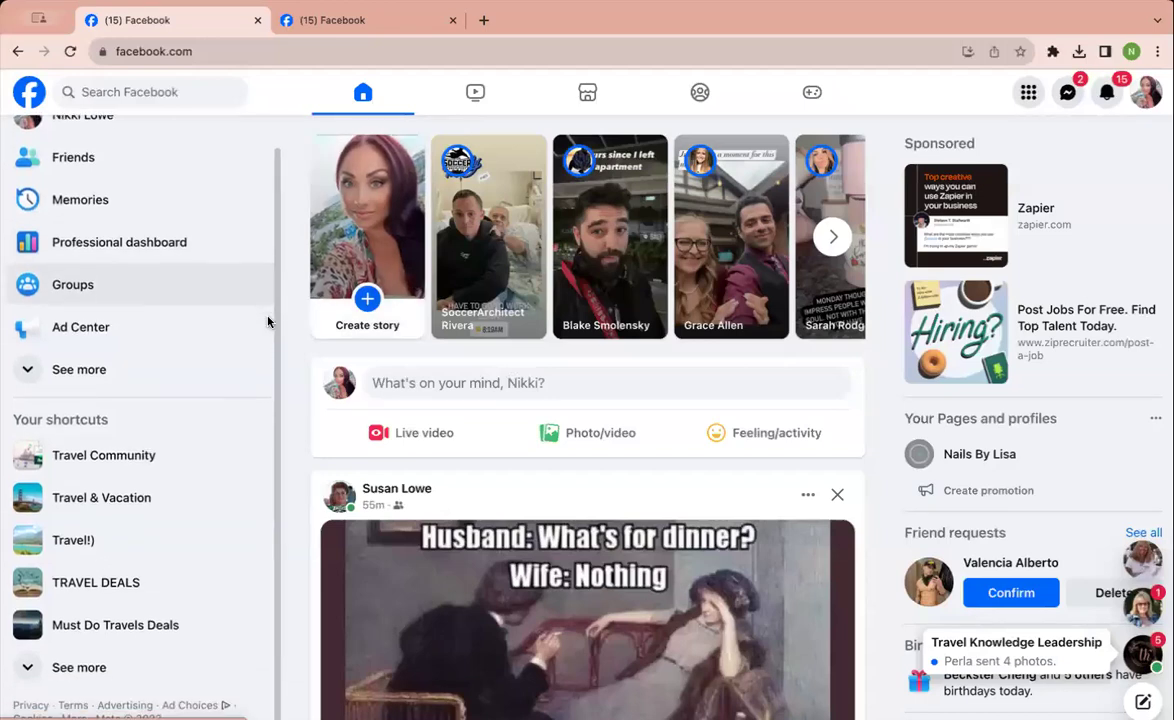
pyautogui.scroll(1, 268, 322)
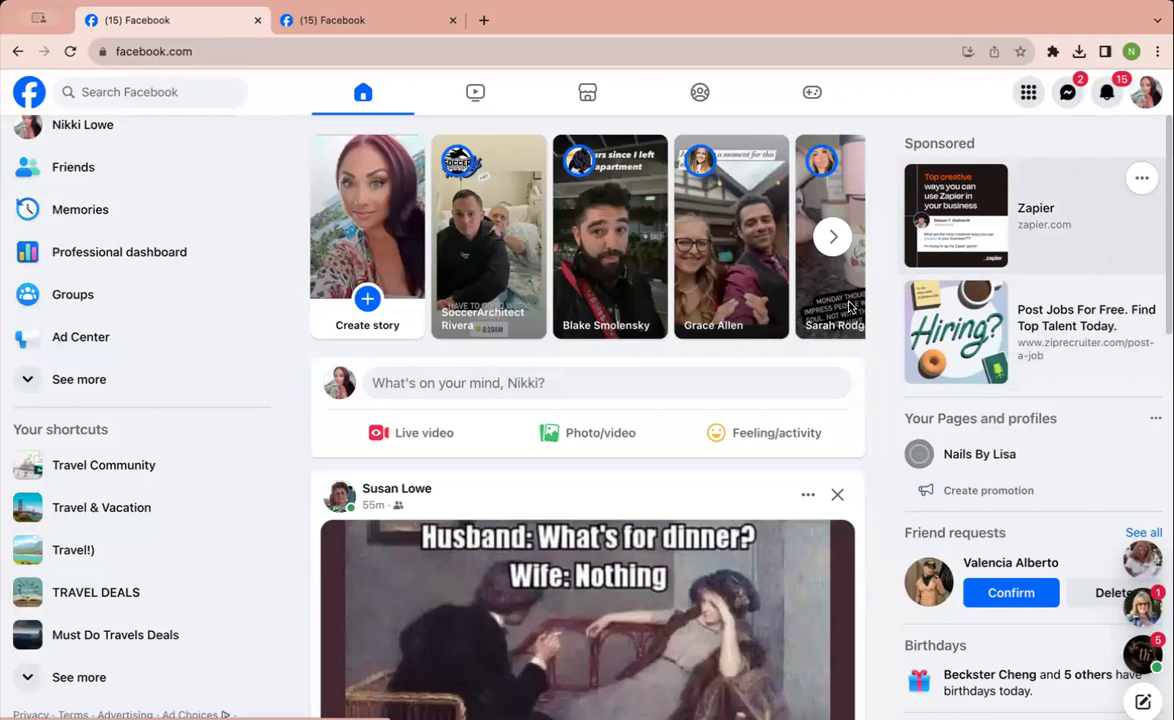
pyautogui.click(1146, 92)
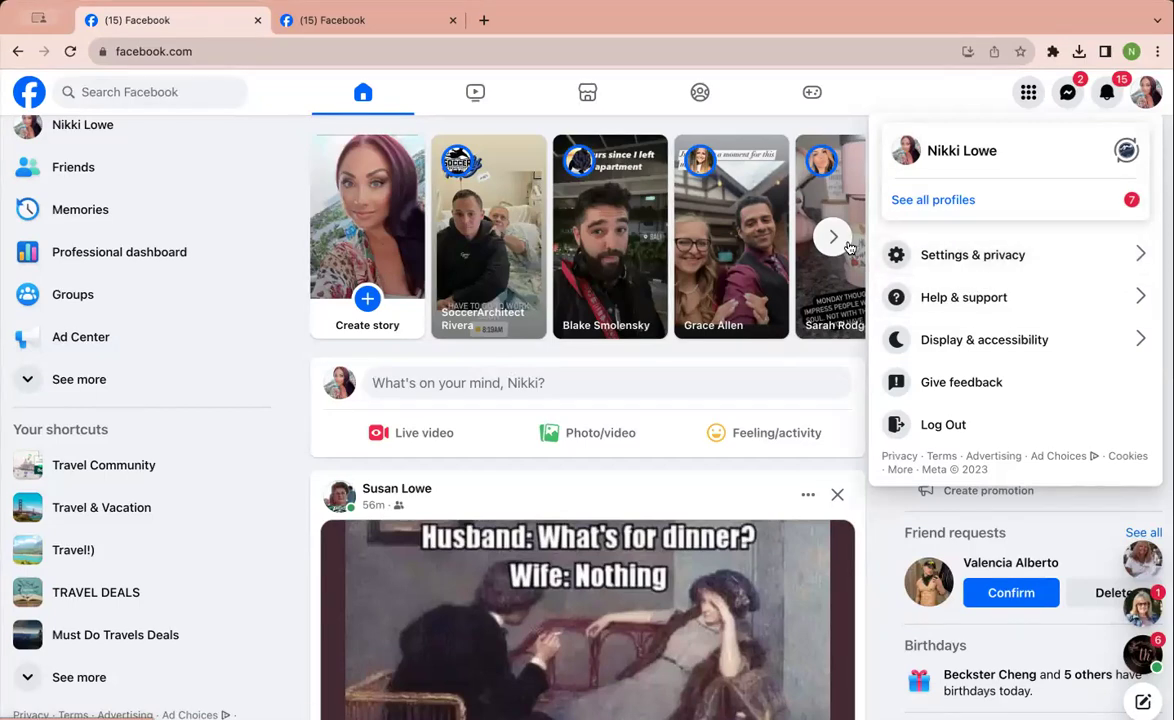
# Go to Settings & privacy > Privacy Checkup and start the 'Who can see what you share' review
pyautogui.click(971, 260)
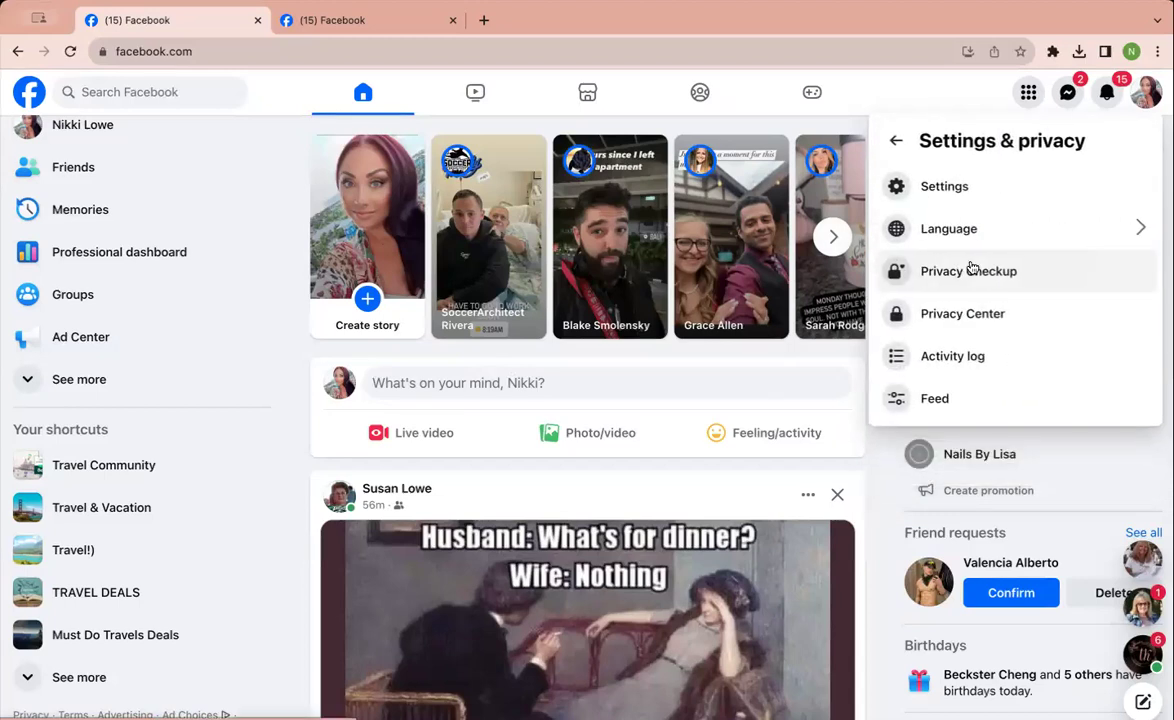
pyautogui.click(969, 270)
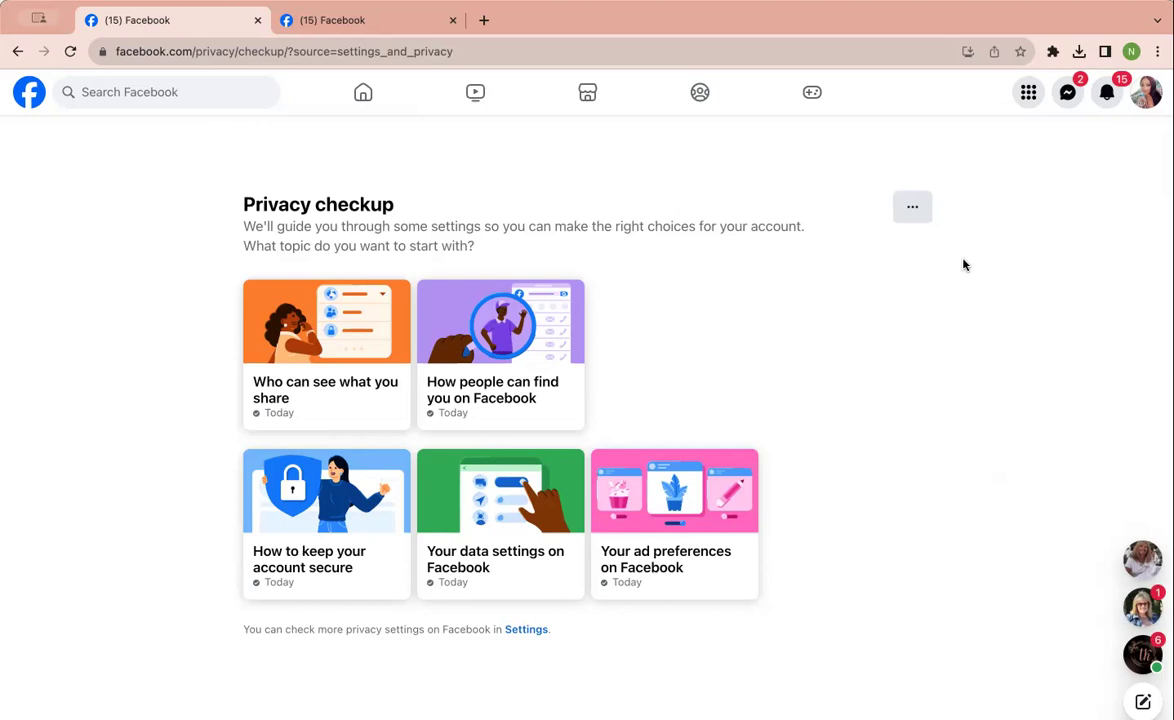
pyautogui.click(349, 358)
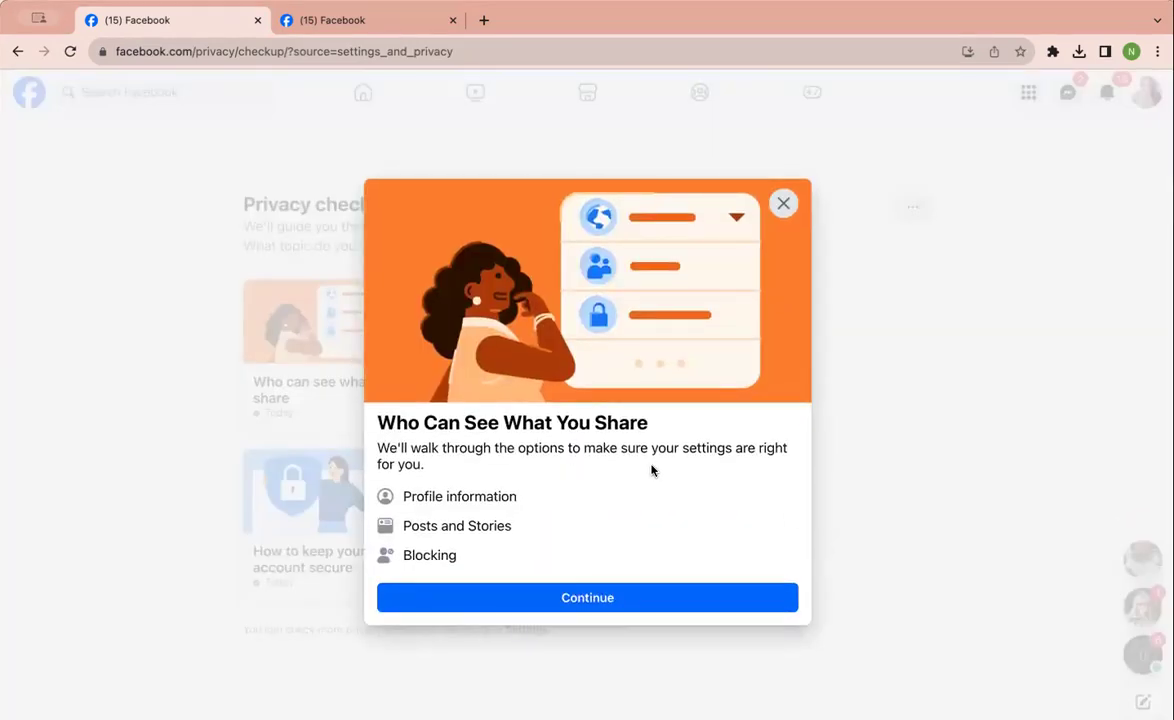
# Begin the Profile Information review and check the hometown, city, work and friends-and-following audiences
pyautogui.click(603, 593)
pyautogui.scroll(-1, 614, 550)
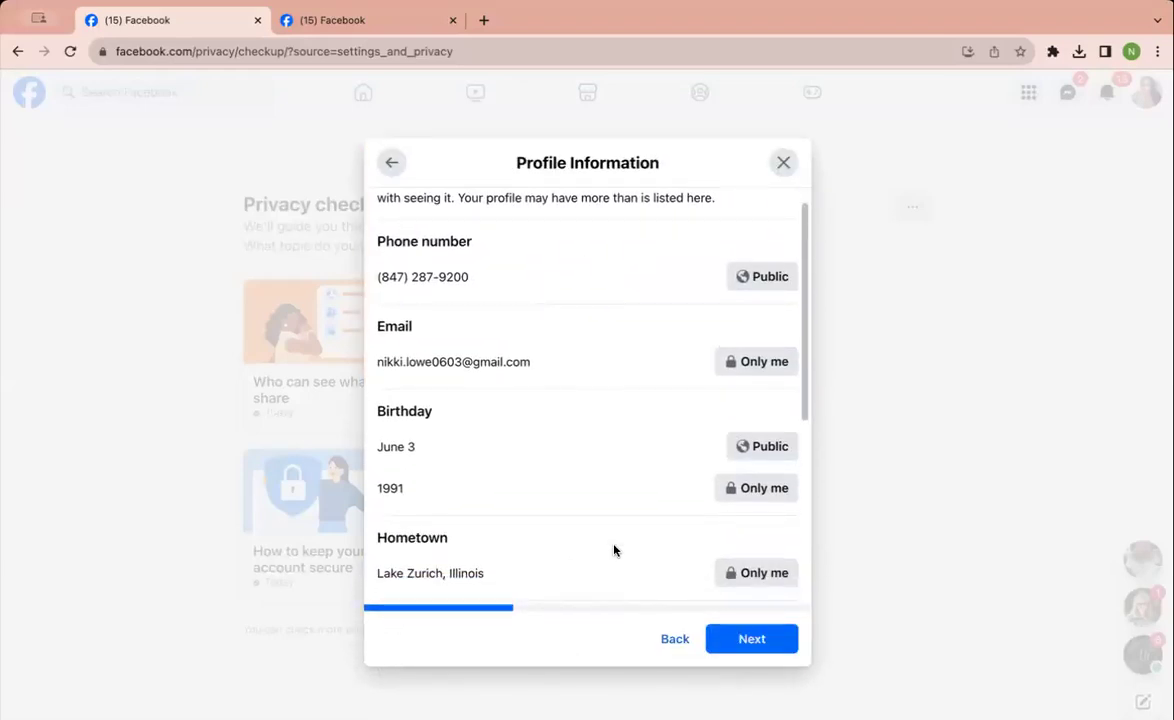
pyautogui.scroll(-2, 614, 550)
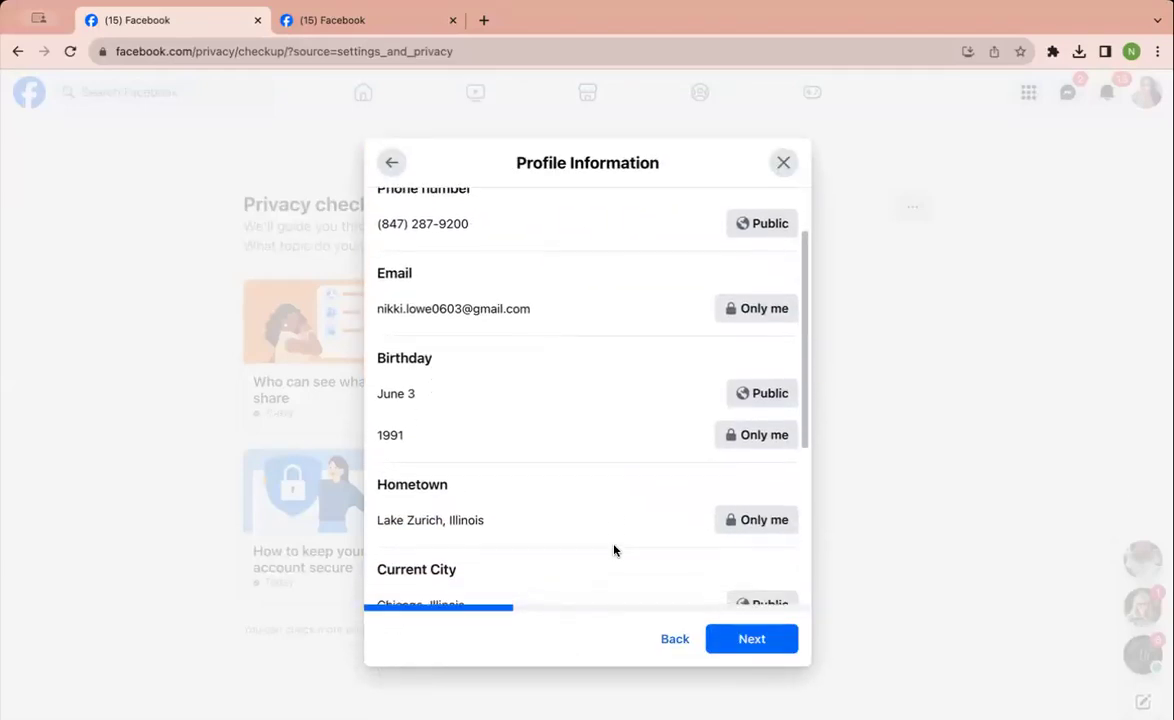
pyautogui.scroll(-3, 614, 550)
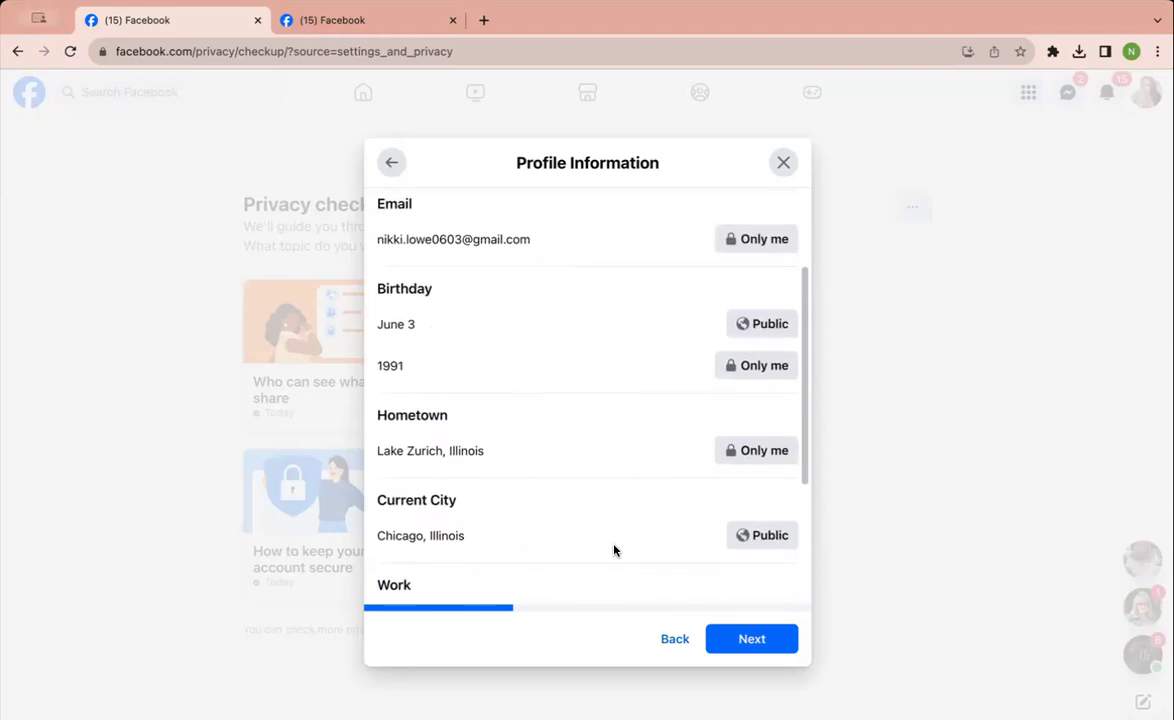
pyautogui.scroll(-2, 614, 550)
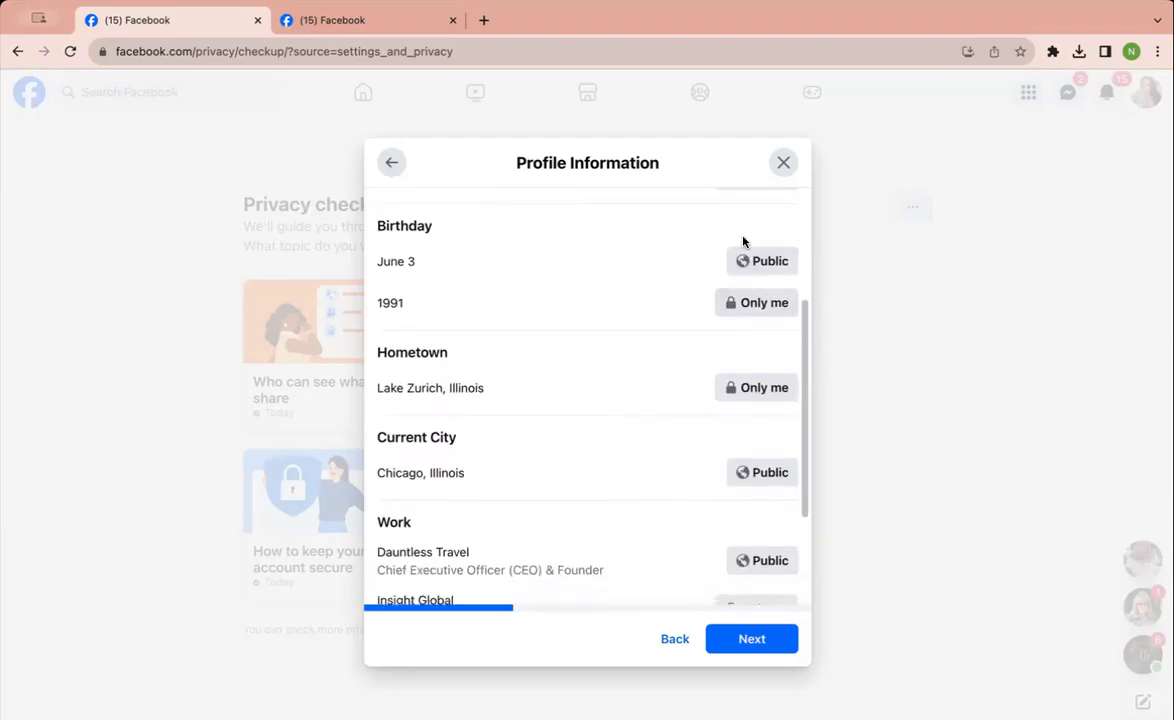
pyautogui.scroll(-2, 671, 466)
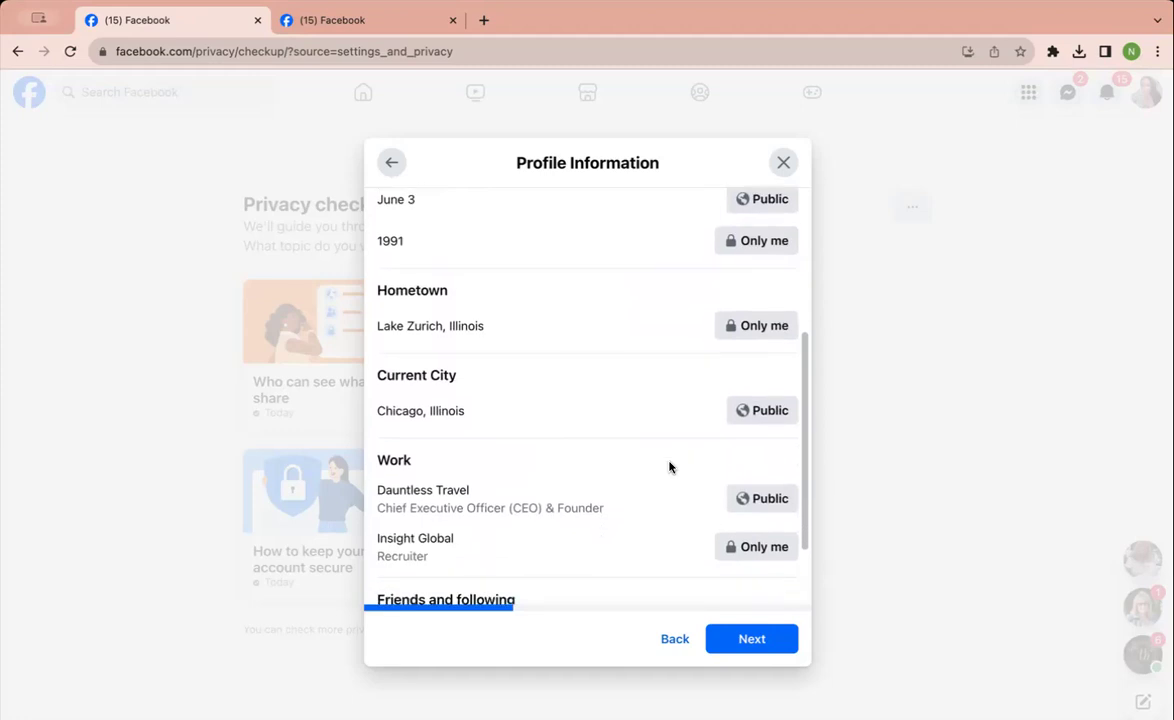
pyautogui.scroll(-2, 669, 467)
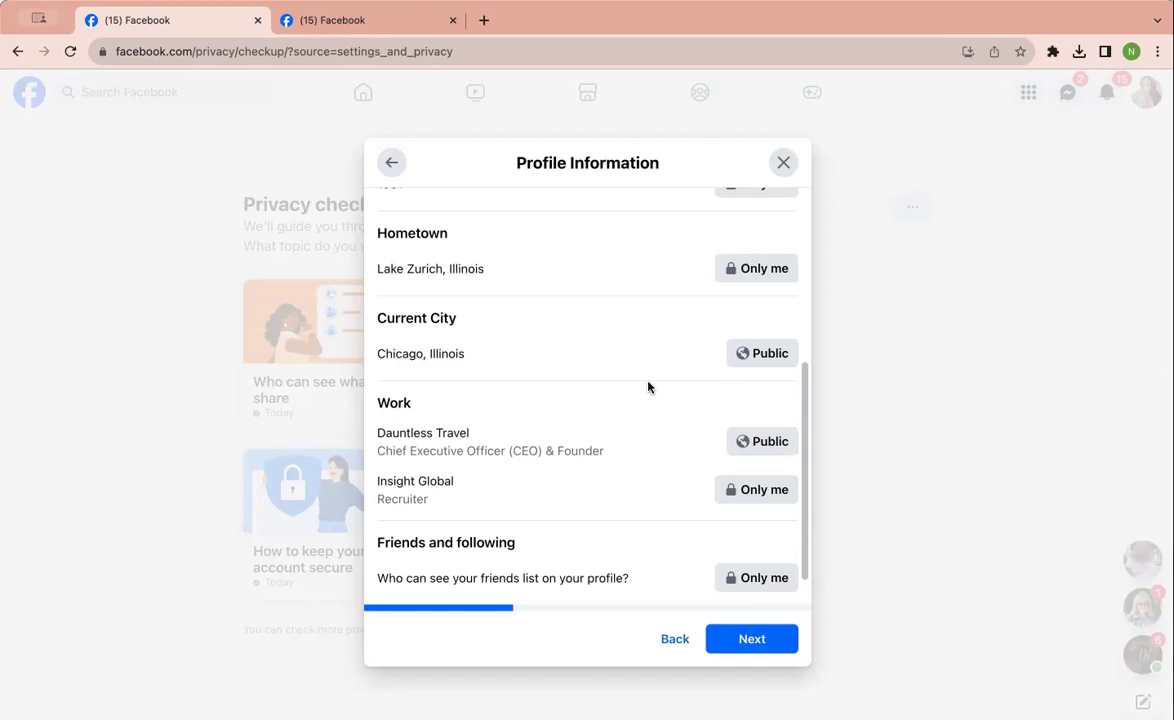
pyautogui.scroll(-1, 648, 387)
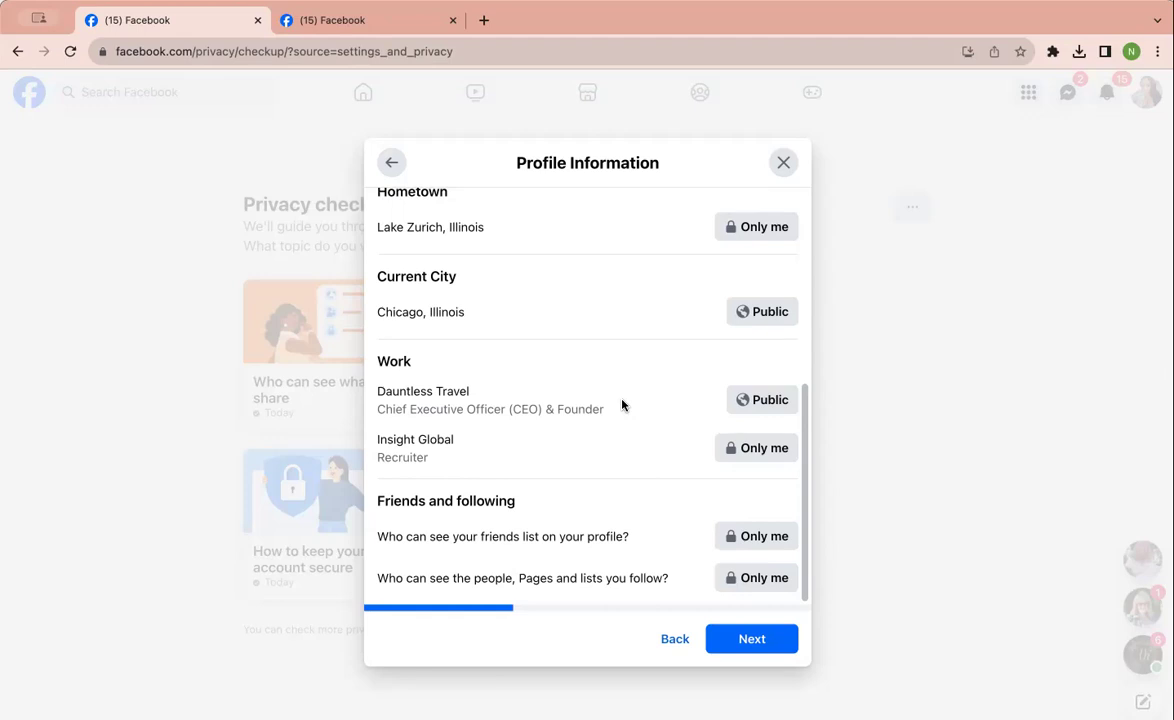
pyautogui.scroll(-1, 613, 492)
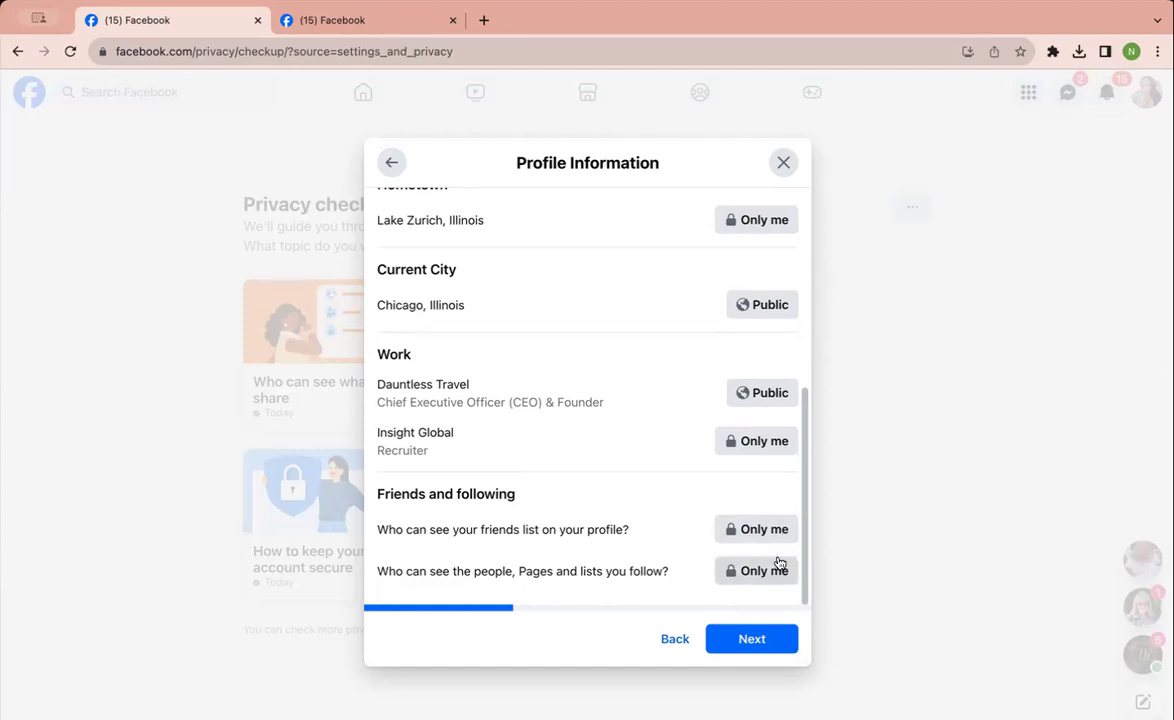
# Advance through Posts and Stories and Blocking to finish the 'Who can see what you share' review
pyautogui.click(775, 638)
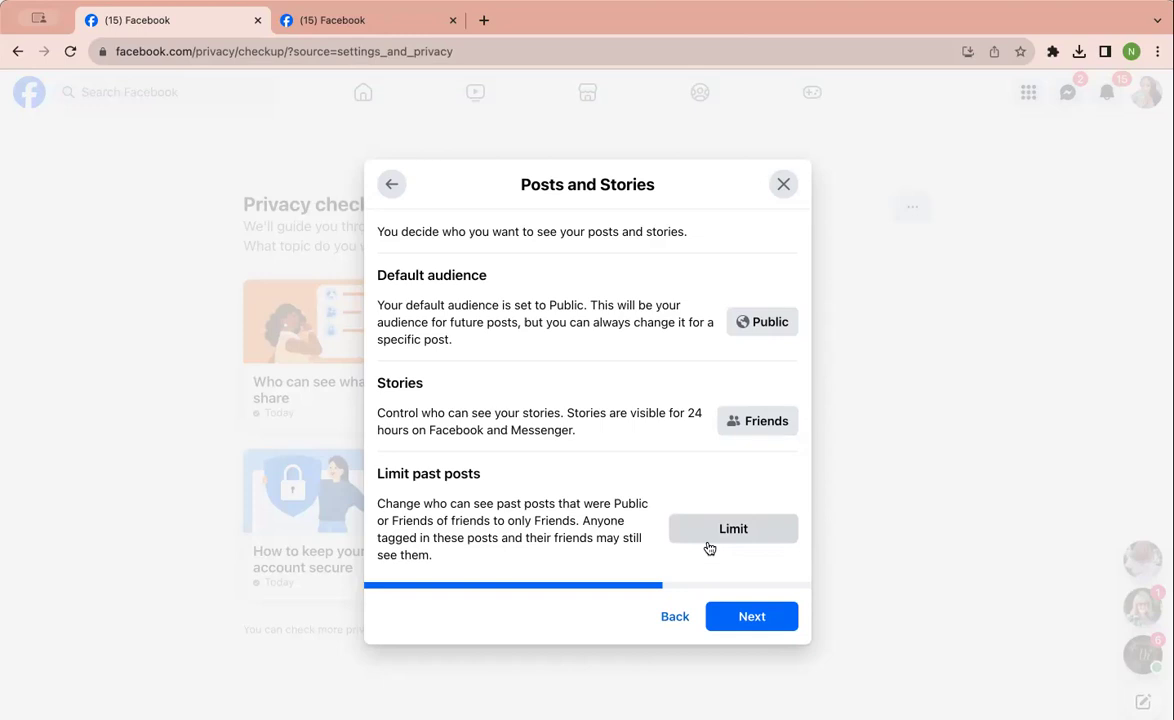
pyautogui.click(740, 612)
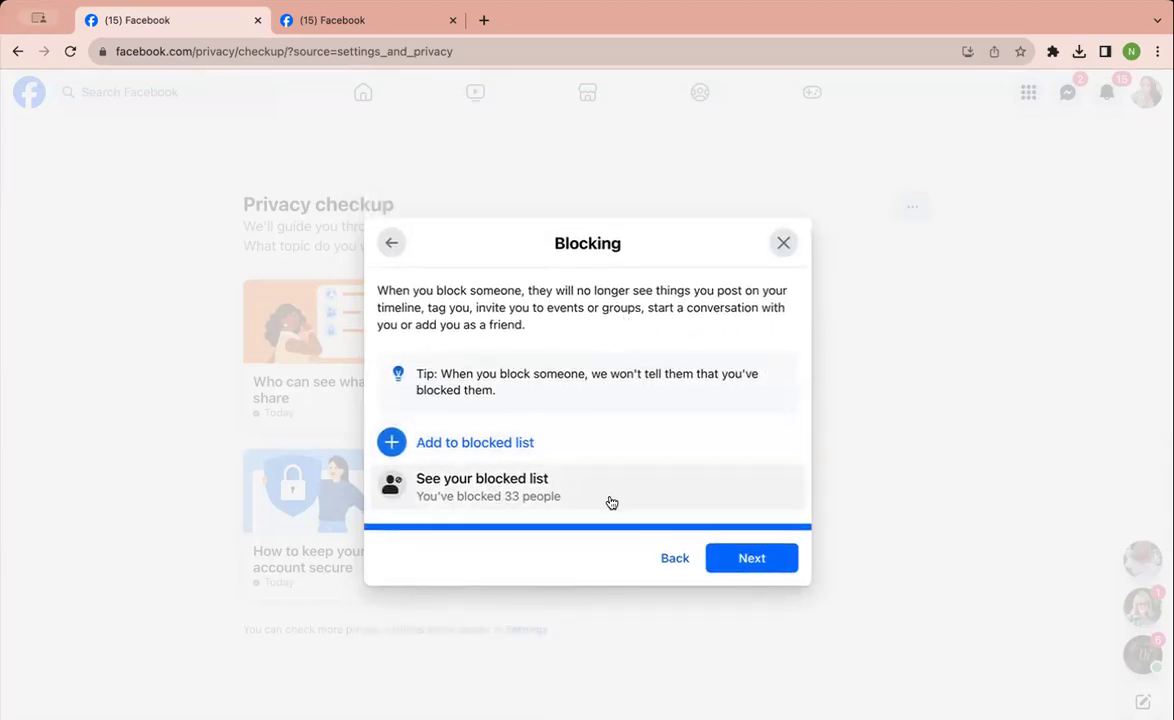
pyautogui.click(724, 556)
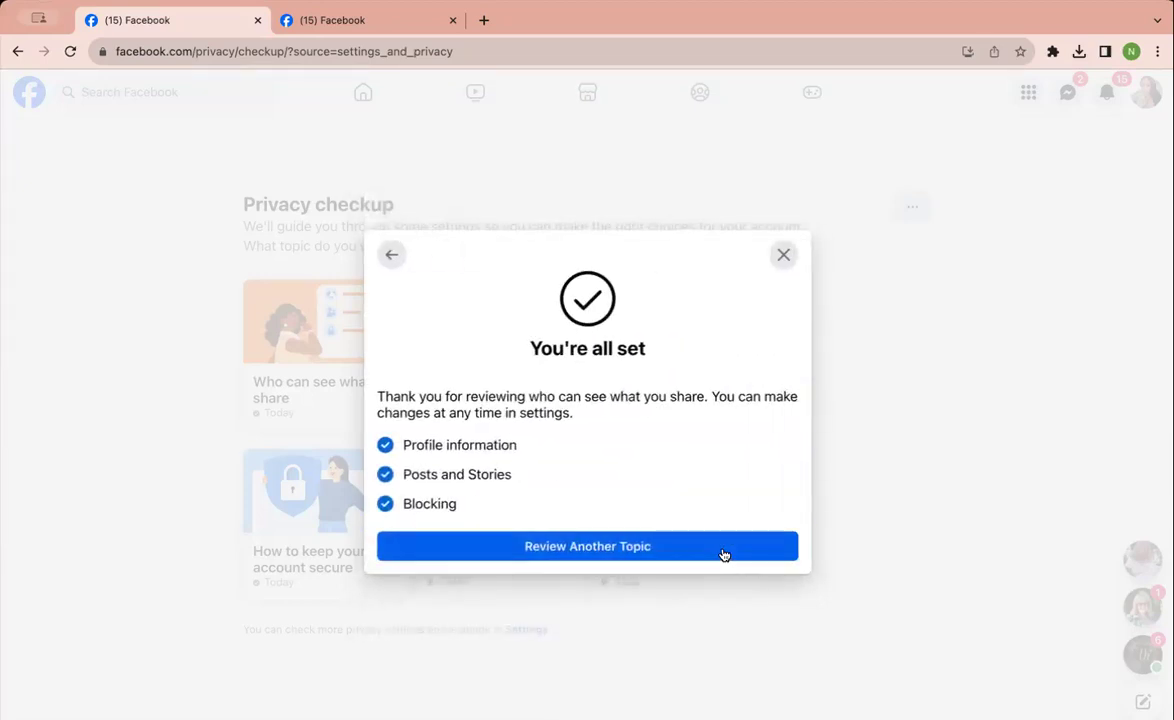
# Review friend requests, phone and email lookup, and search engines, leaving search engine linking on
pyautogui.click(724, 555)
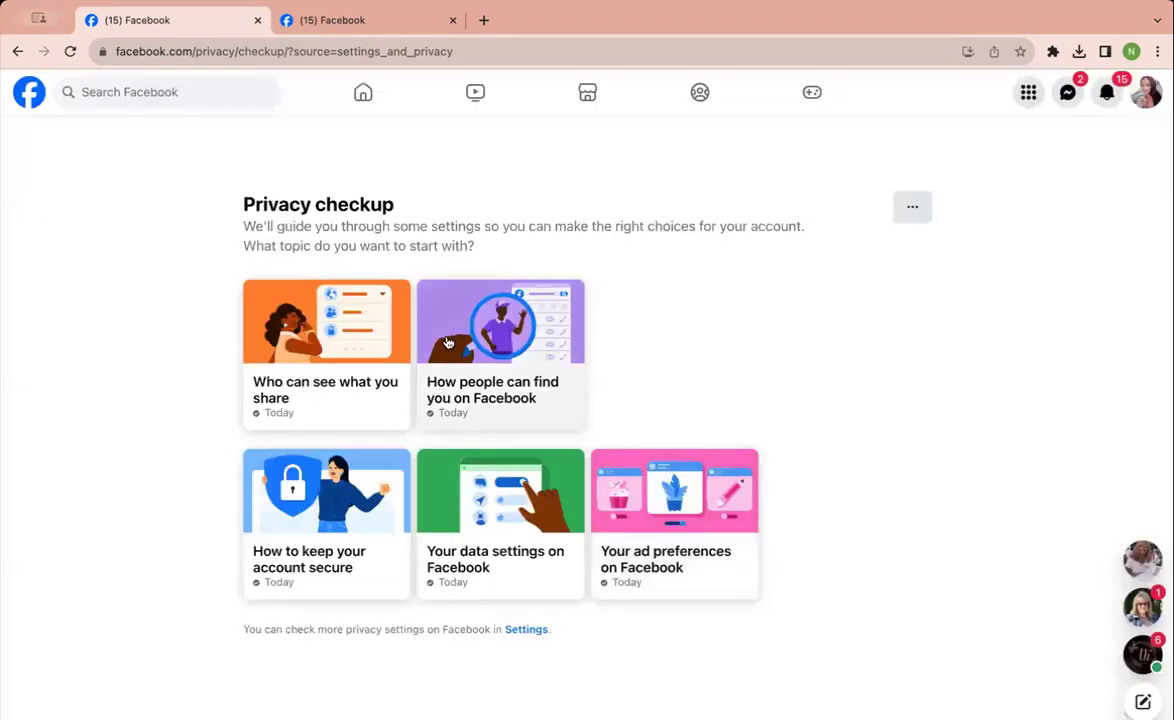
pyautogui.click(575, 392)
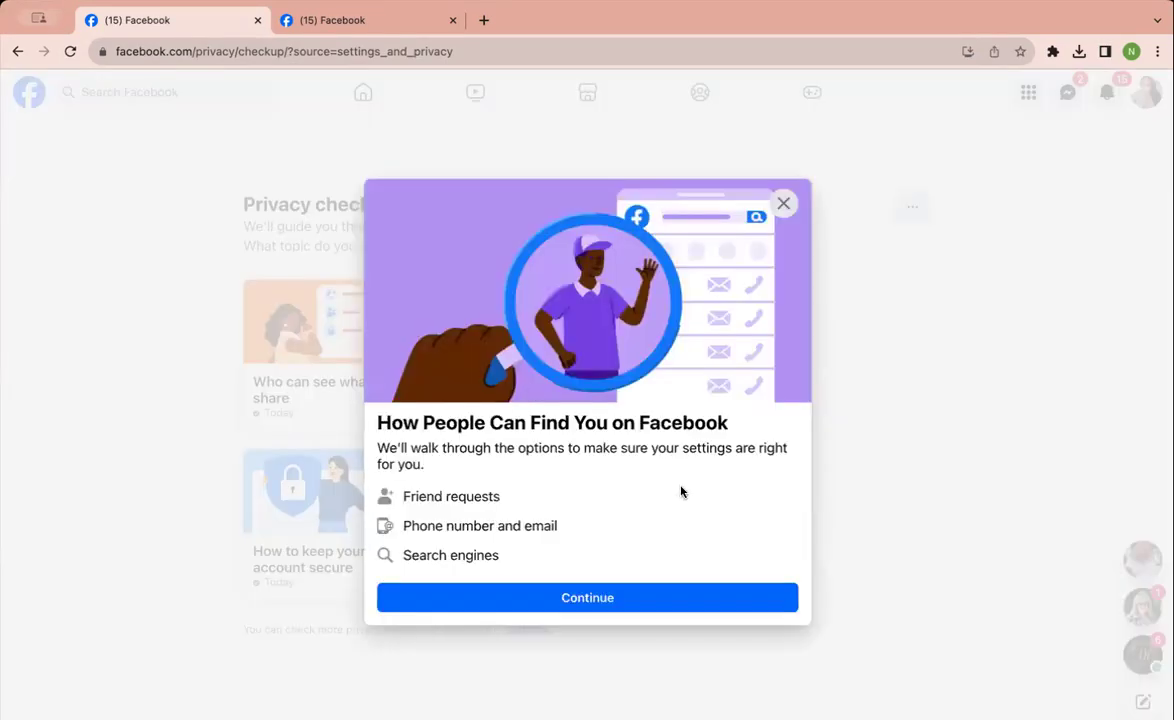
pyautogui.click(619, 601)
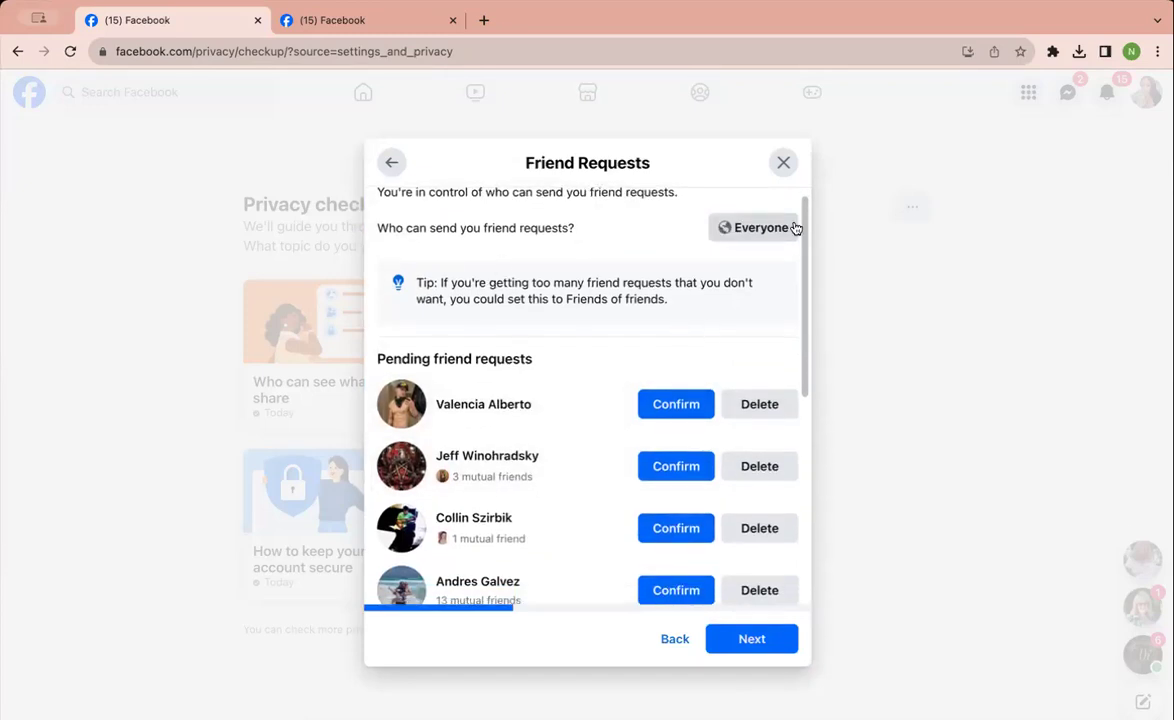
pyautogui.scroll(-10, 666, 374)
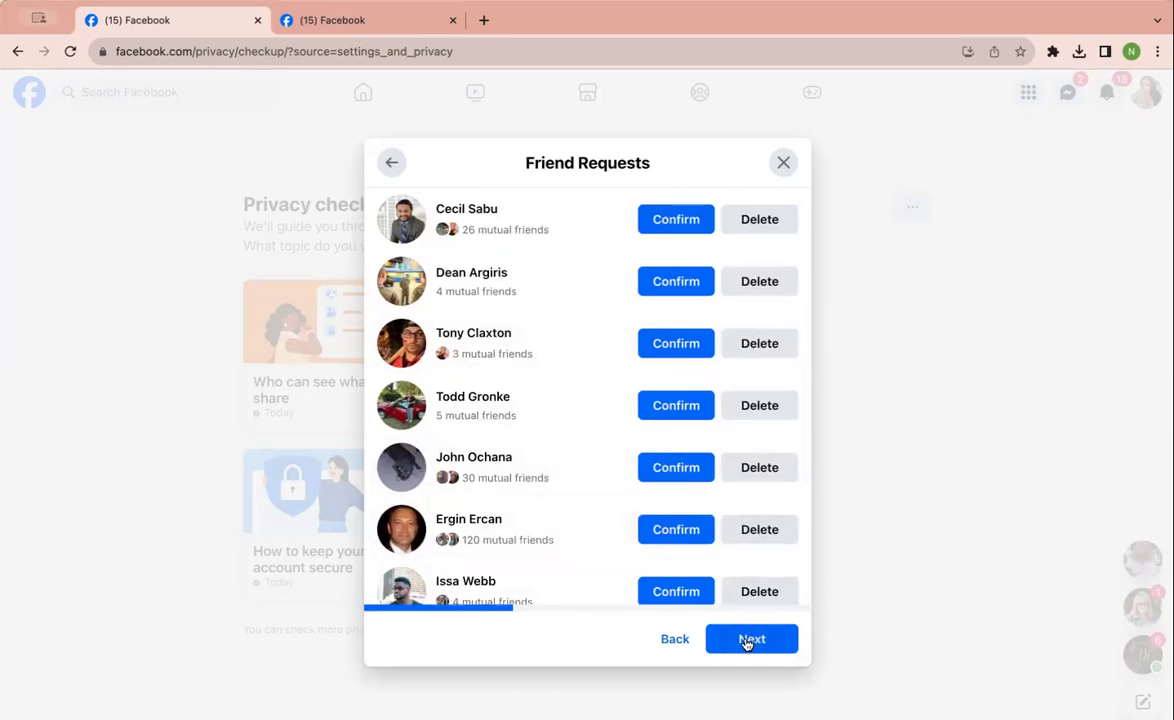
pyautogui.click(746, 640)
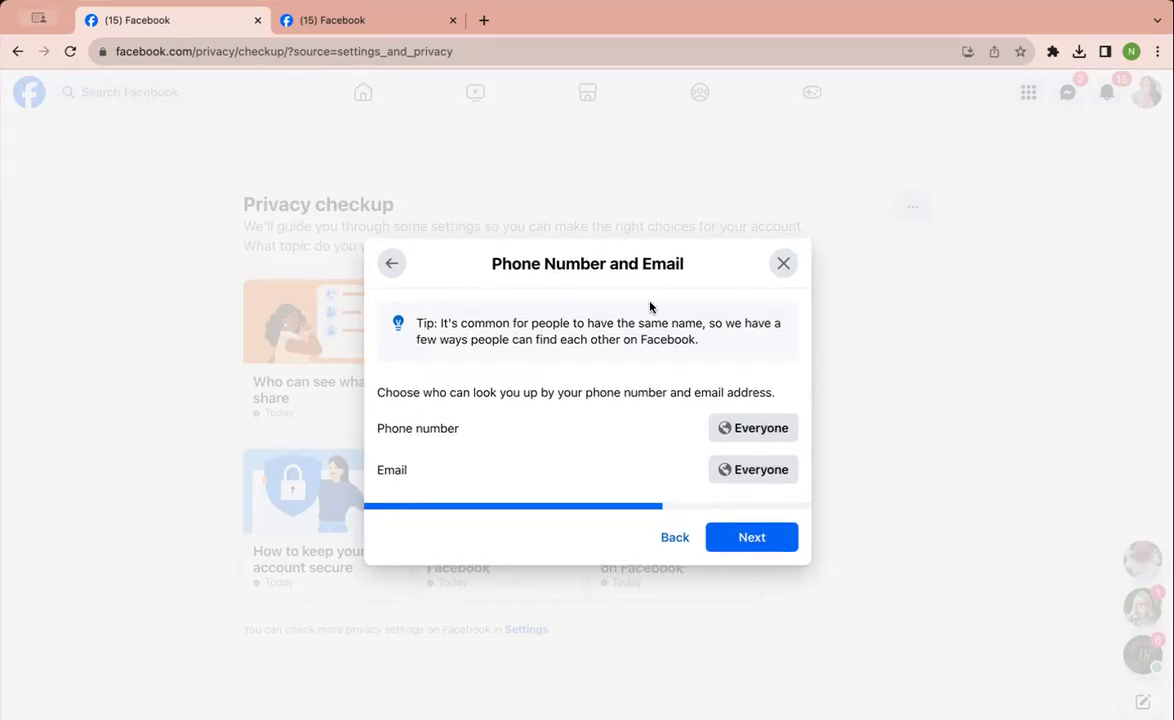
pyautogui.click(760, 542)
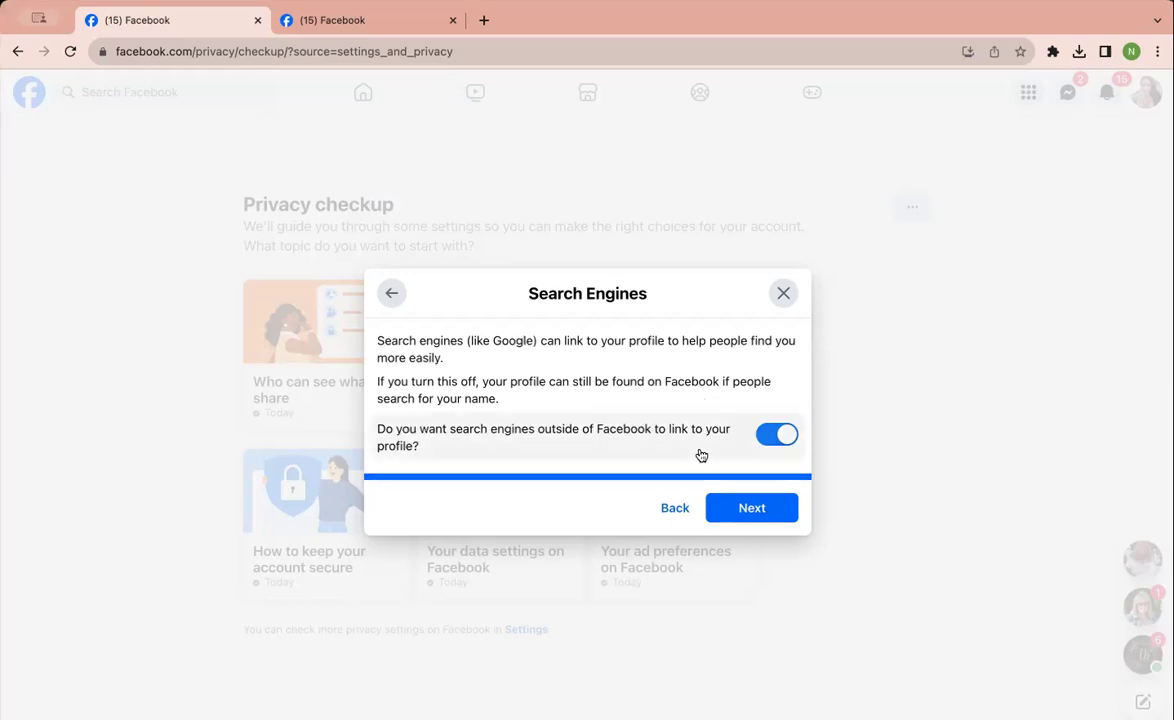
pyautogui.click(768, 517)
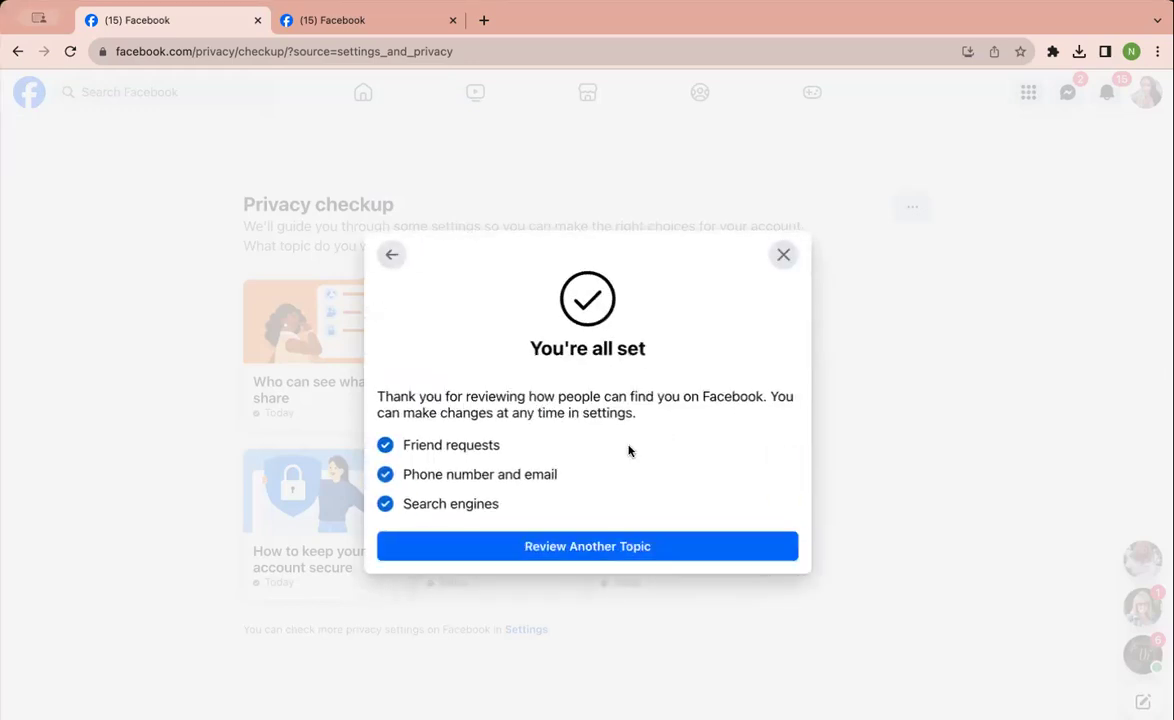
pyautogui.click(634, 553)
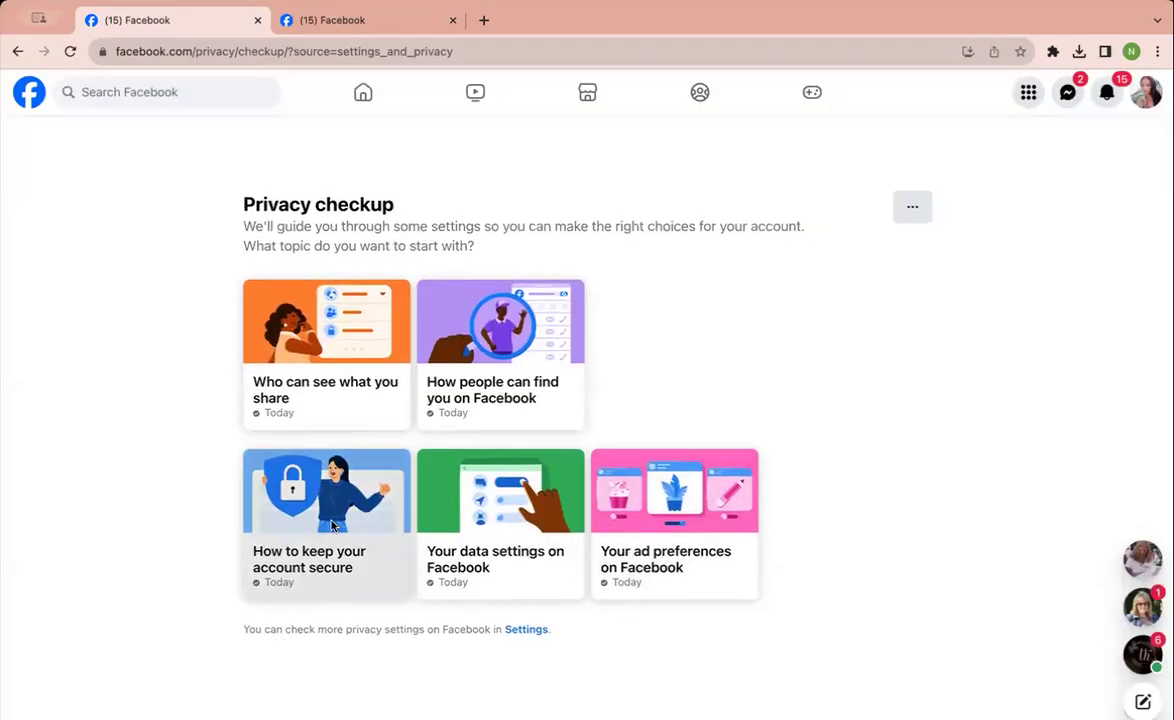
# Complete the account security checkup, going through password tips and login alerts
pyautogui.click(330, 524)
pyautogui.click(559, 575)
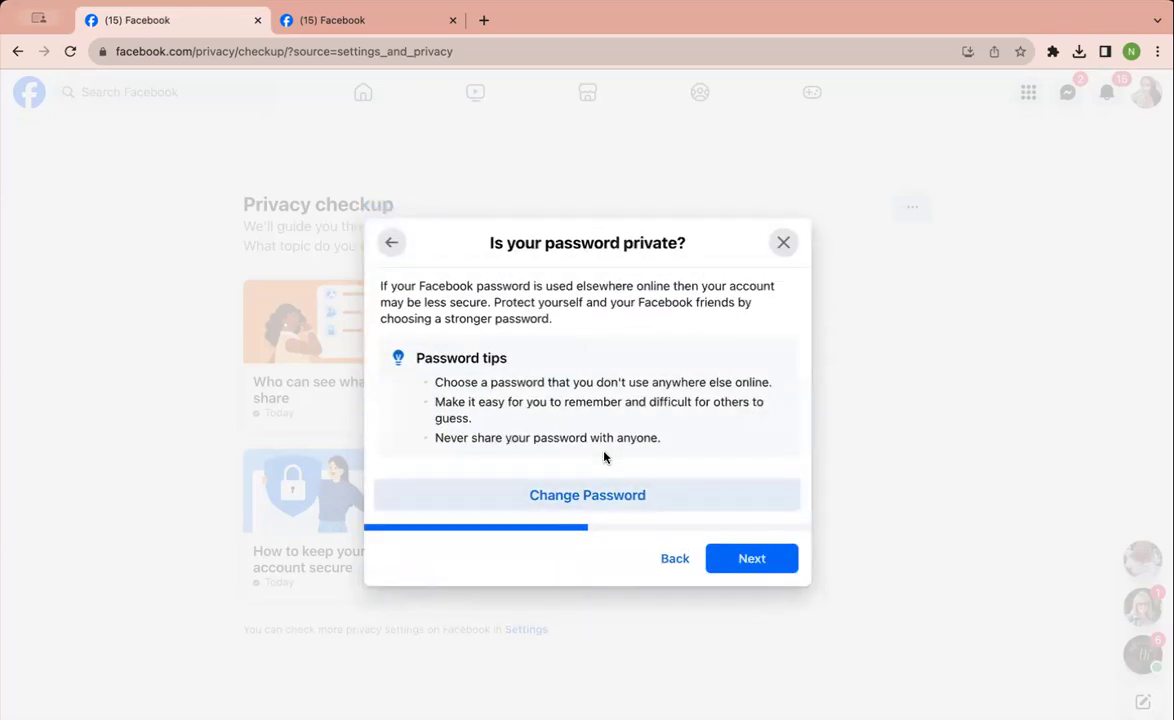
pyautogui.click(759, 567)
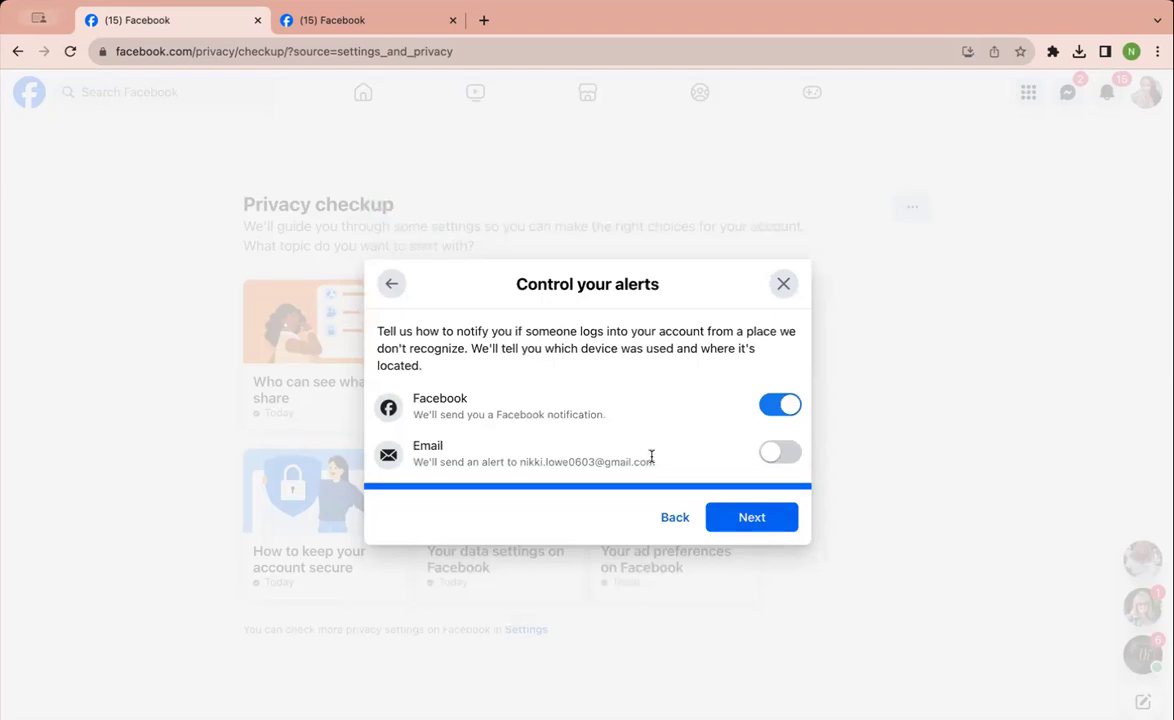
pyautogui.click(755, 528)
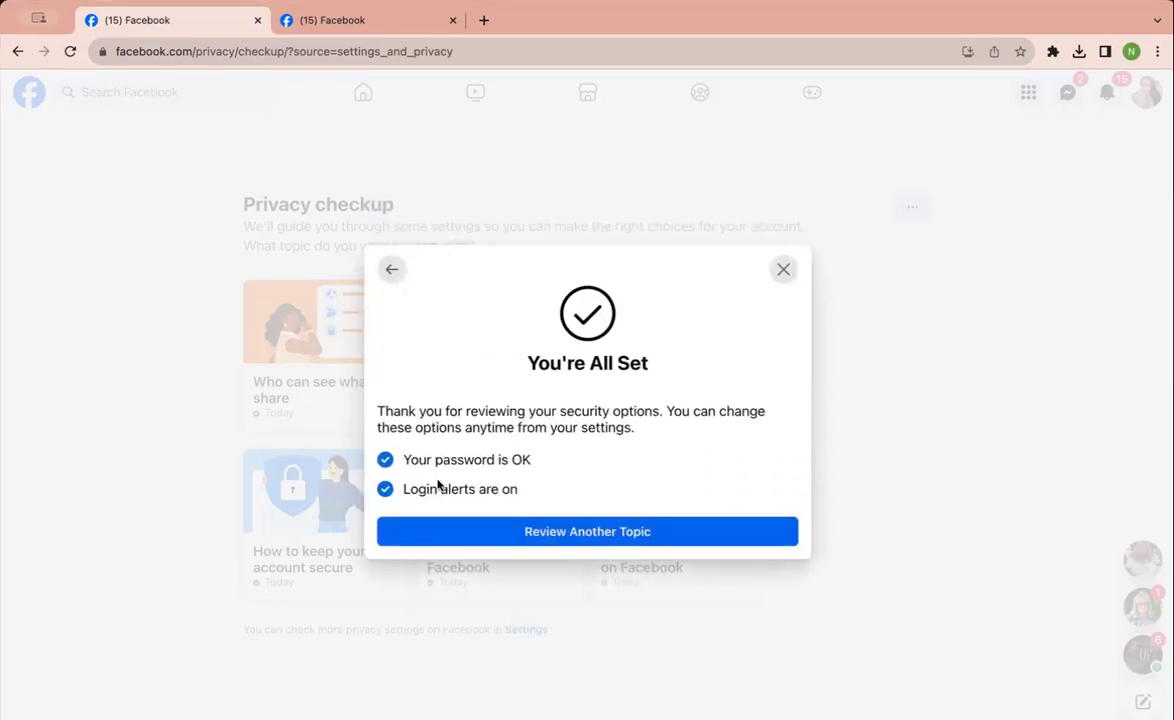
pyautogui.click(513, 540)
# Complete the data settings checkup after reviewing the connected apps and websites
pyautogui.click(493, 590)
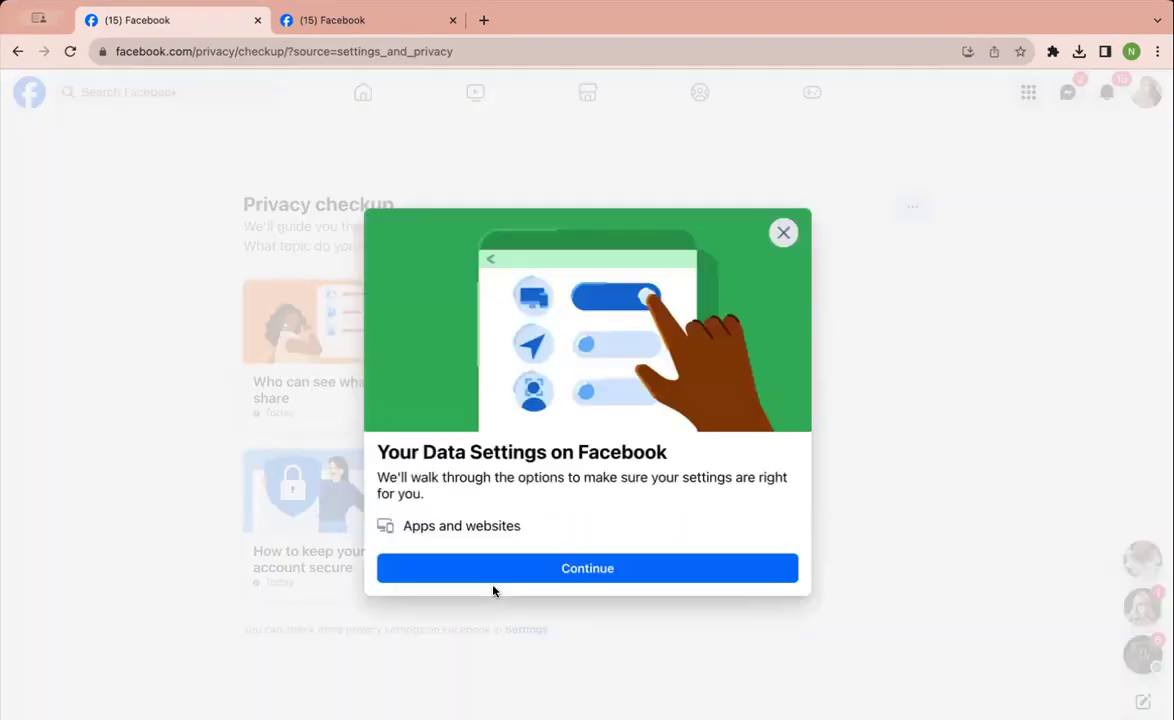
pyautogui.click(558, 566)
pyautogui.scroll(-3, 581, 503)
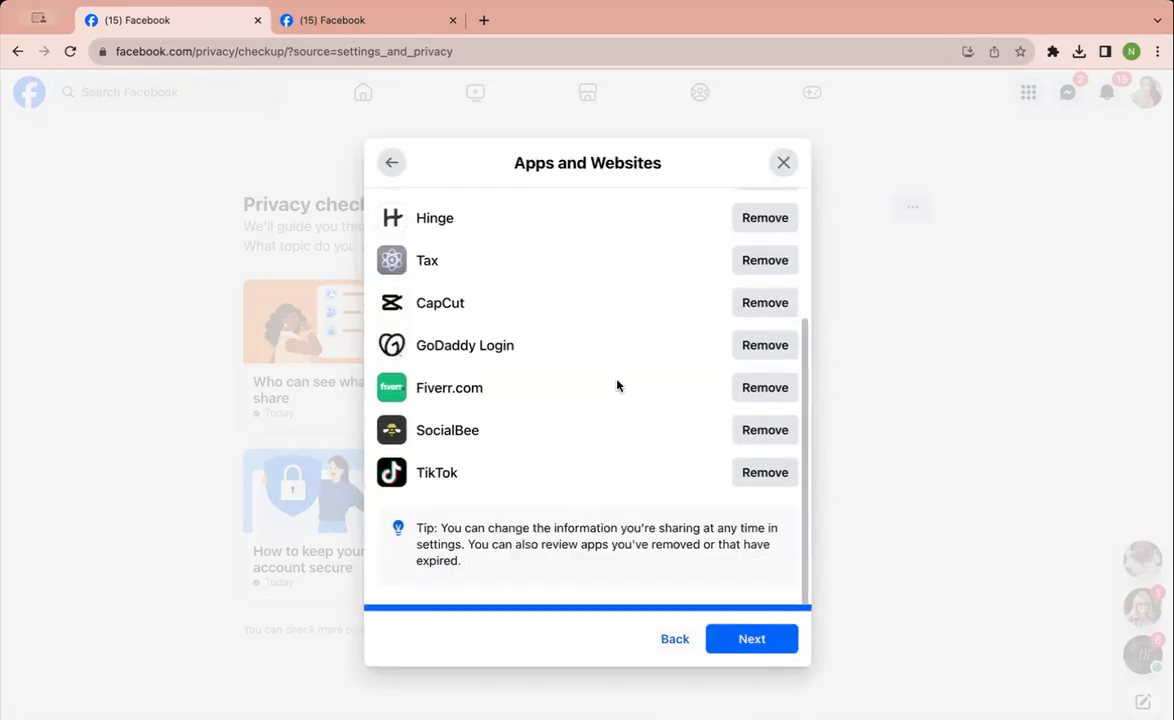
pyautogui.scroll(5, 621, 406)
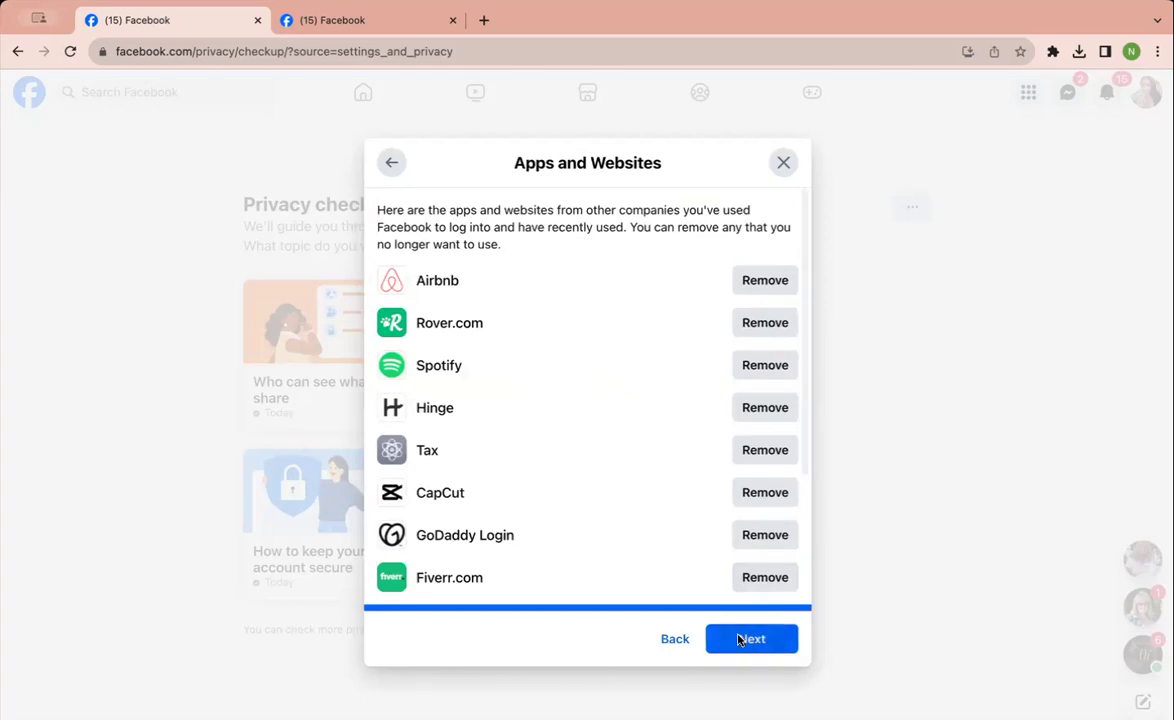
pyautogui.click(739, 639)
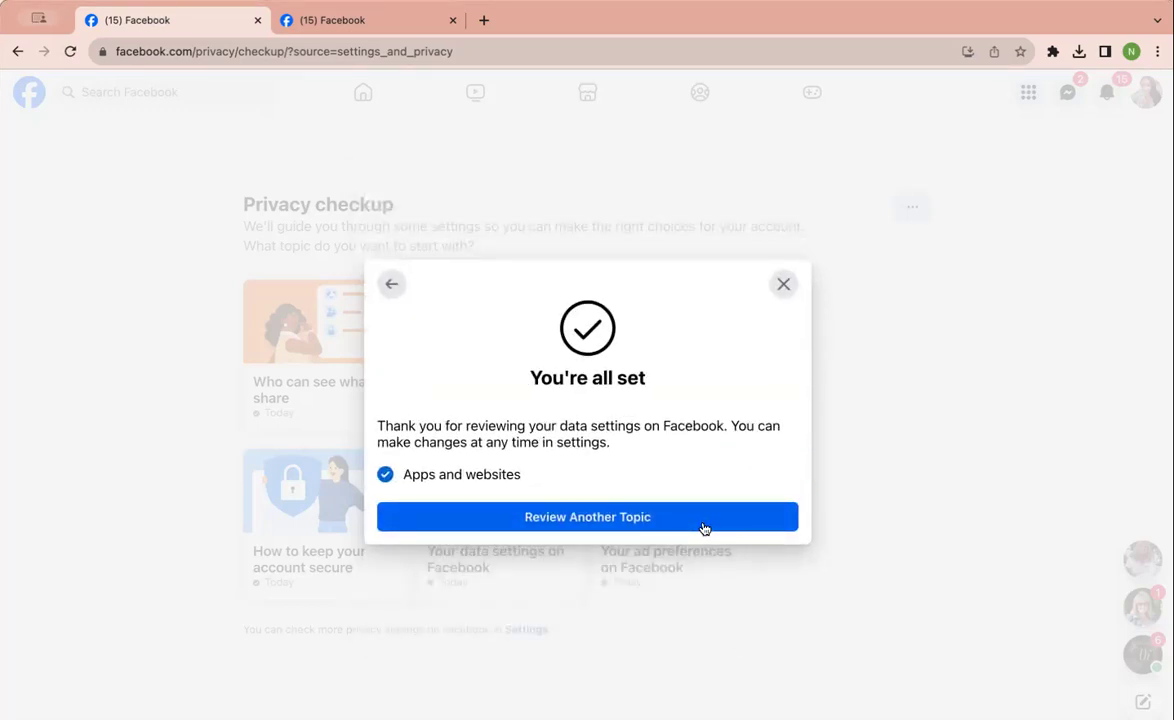
pyautogui.click(703, 518)
# Open the ad preferences walkthrough, read About Ads on Facebook, then close it
pyautogui.click(650, 515)
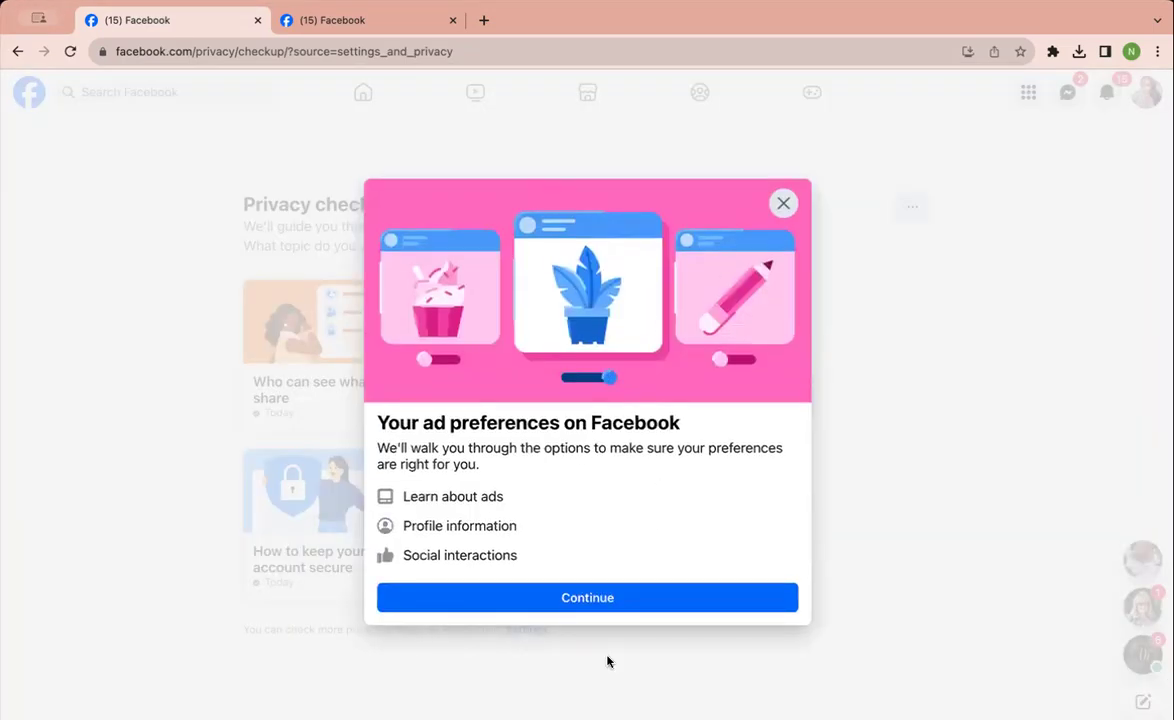
pyautogui.click(705, 603)
pyautogui.scroll(-4, 699, 428)
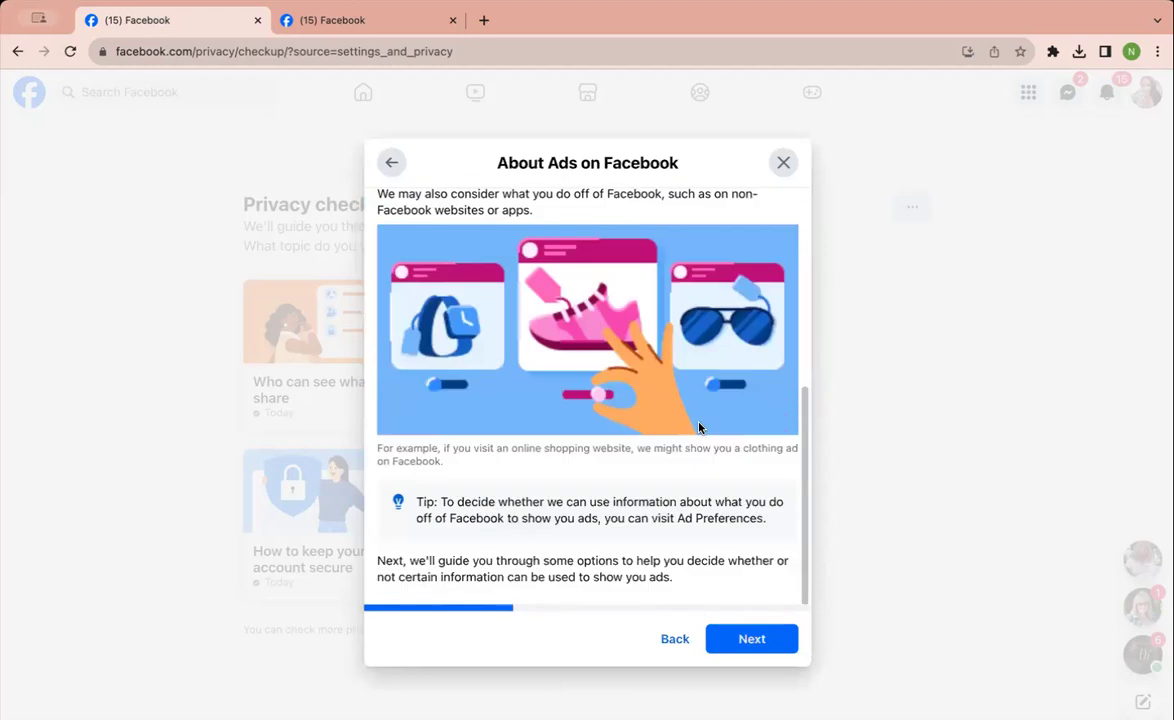
pyautogui.scroll(4, 699, 428)
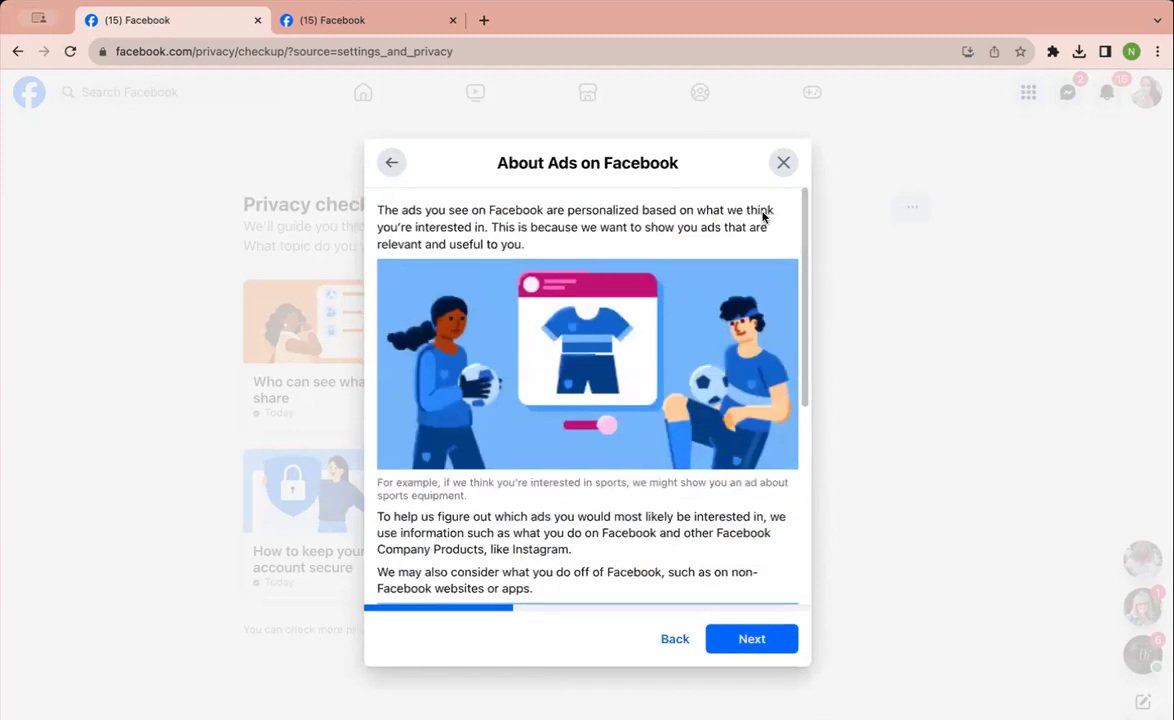
pyautogui.click(783, 161)
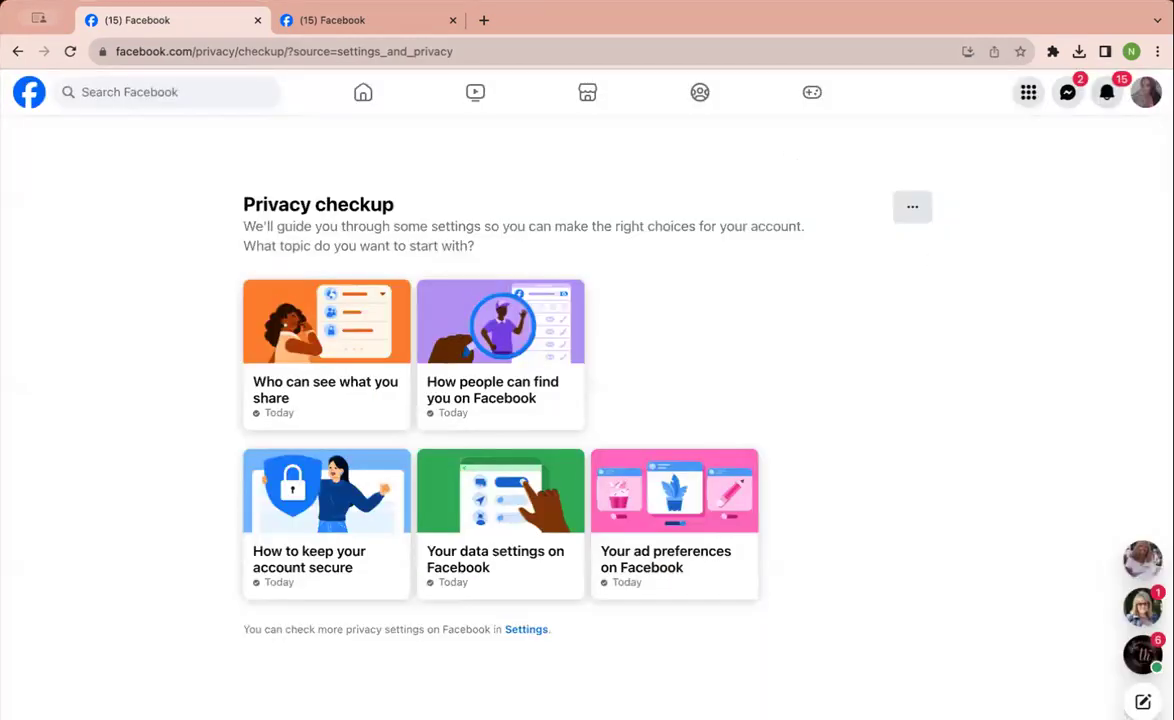
# Open the Privacy Center via Settings & privacy and review activity, find-and-contact and message request settings
pyautogui.click(1146, 92)
pyautogui.click(1046, 252)
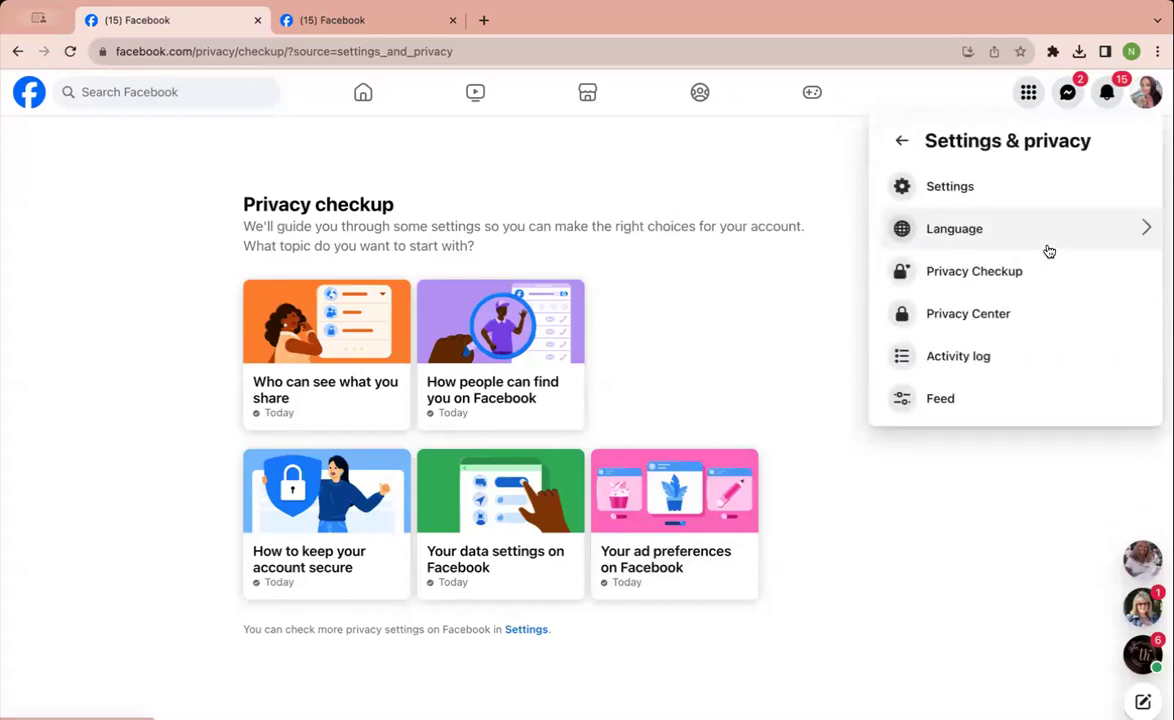
pyautogui.click(988, 320)
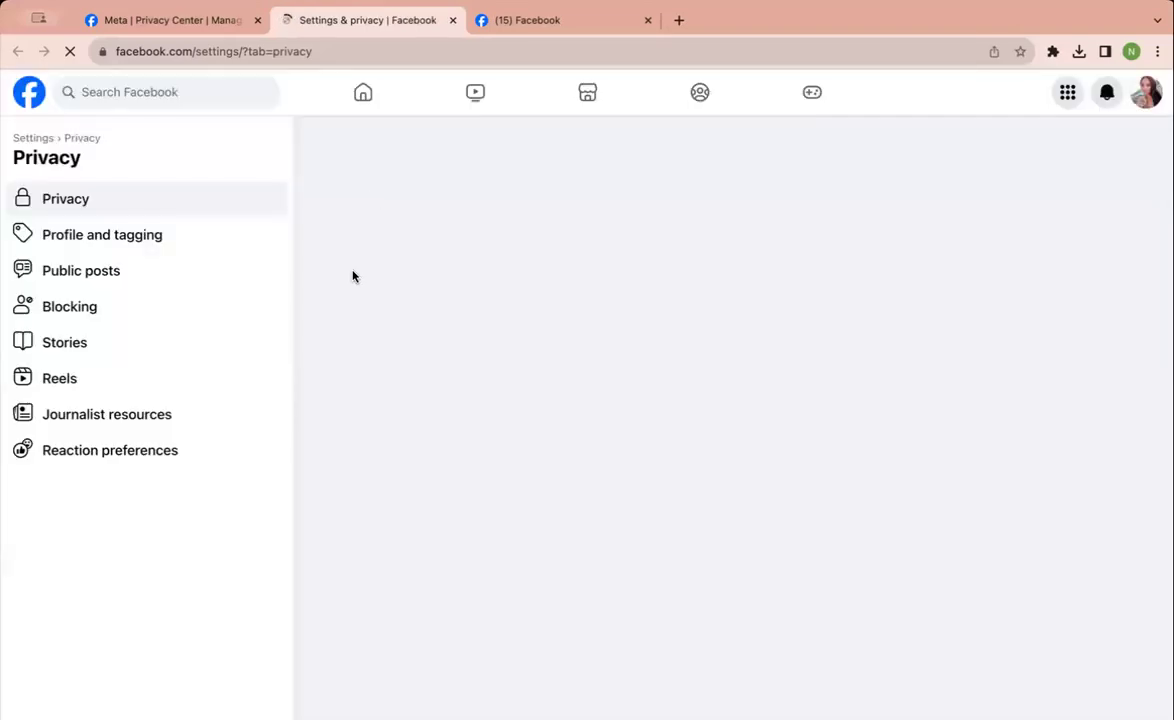
pyautogui.scroll(-1, 504, 403)
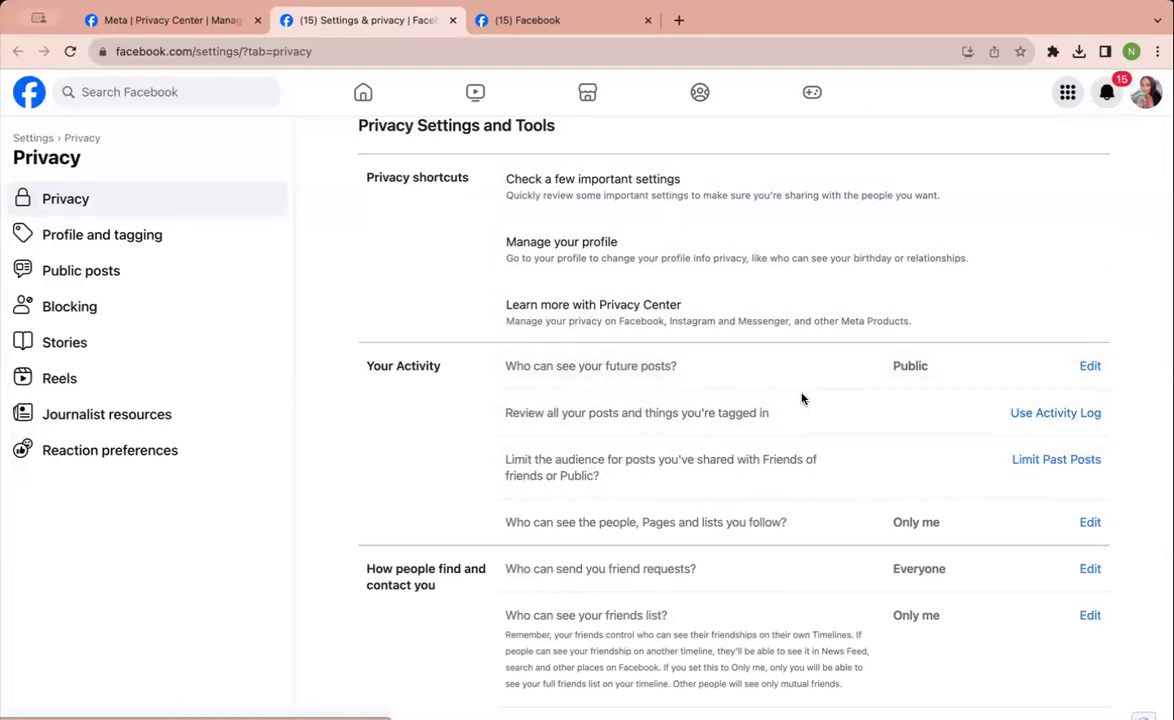
pyautogui.scroll(-2, 802, 398)
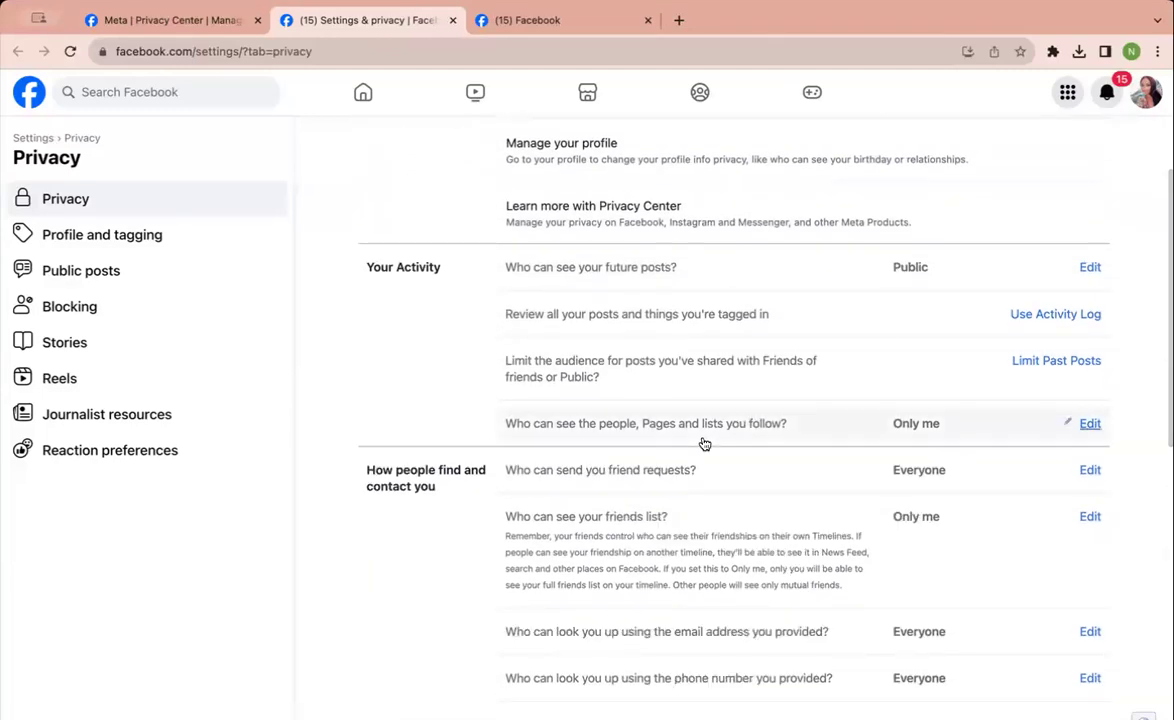
pyautogui.scroll(-1, 702, 443)
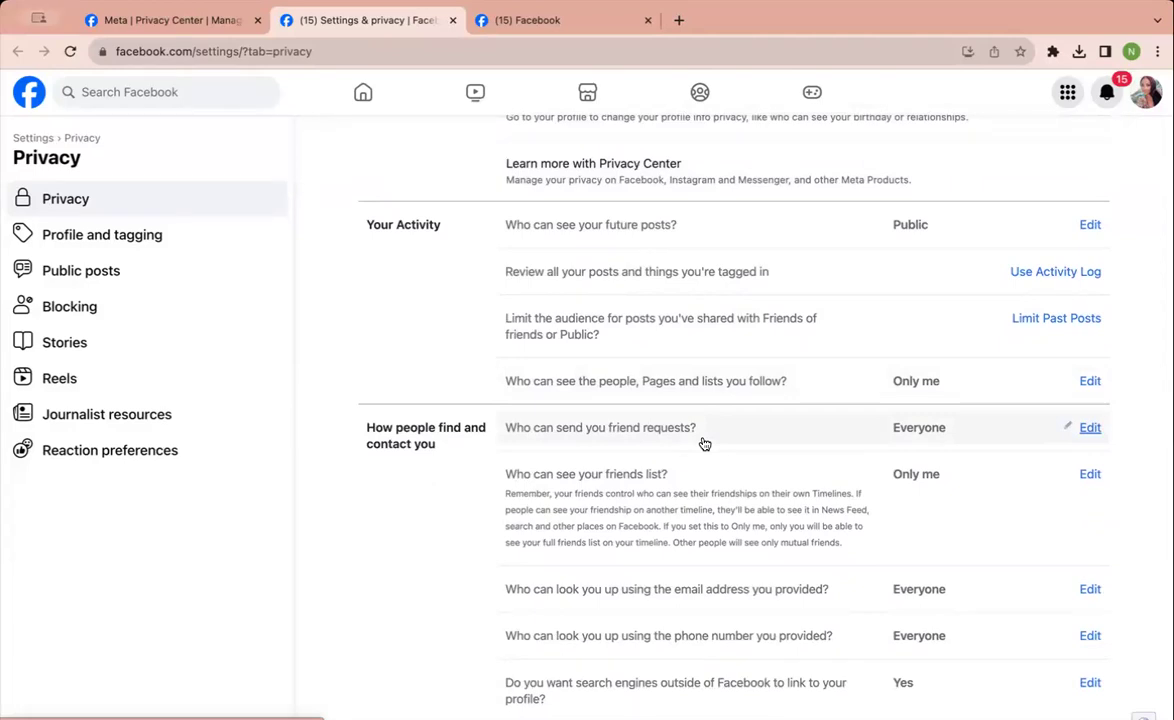
pyautogui.scroll(-3, 704, 444)
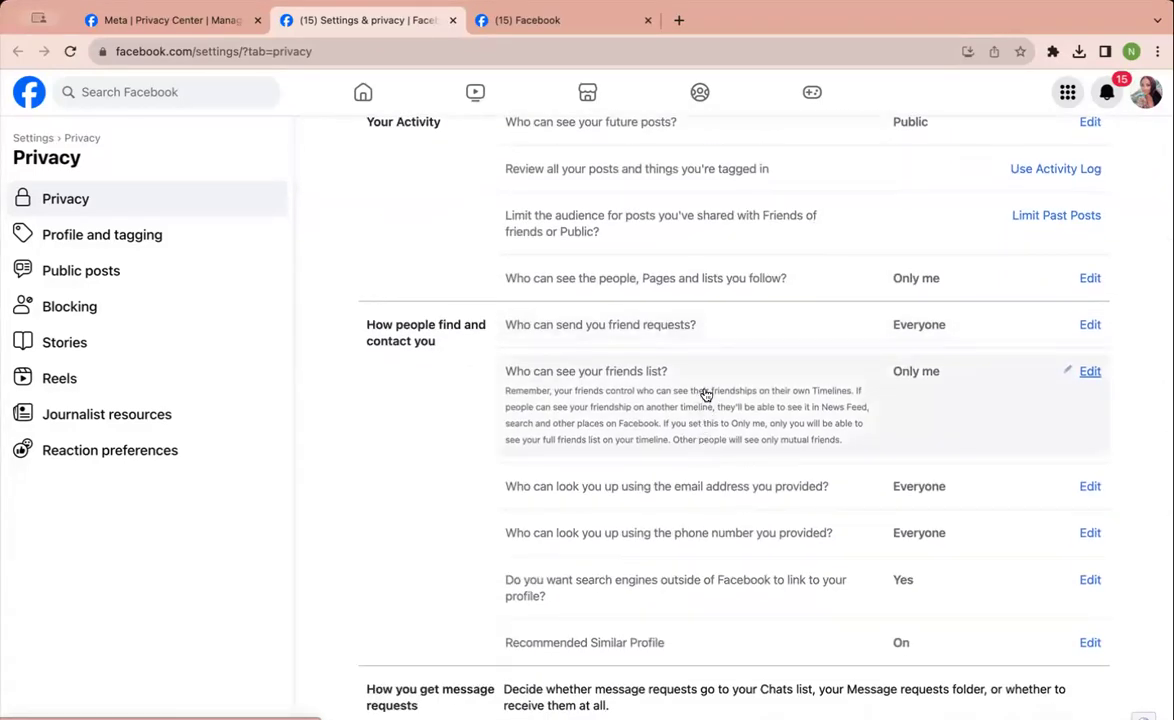
pyautogui.scroll(-2, 704, 444)
pyautogui.scroll(-1, 706, 396)
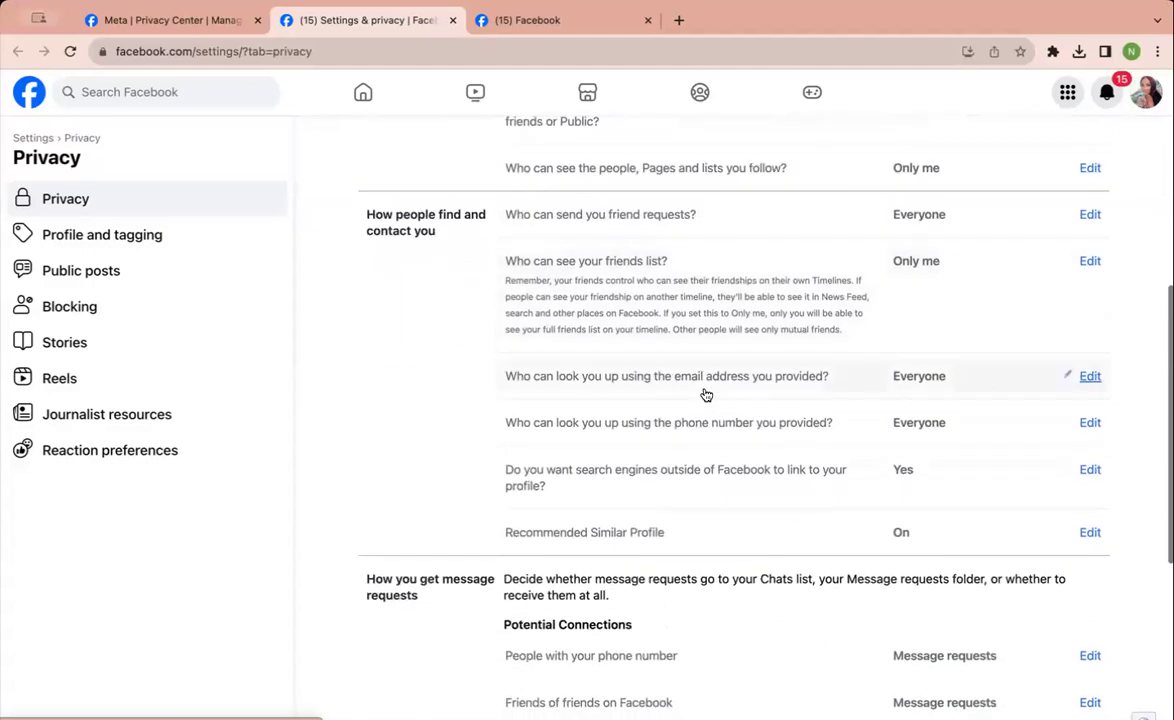
pyautogui.scroll(-3, 706, 395)
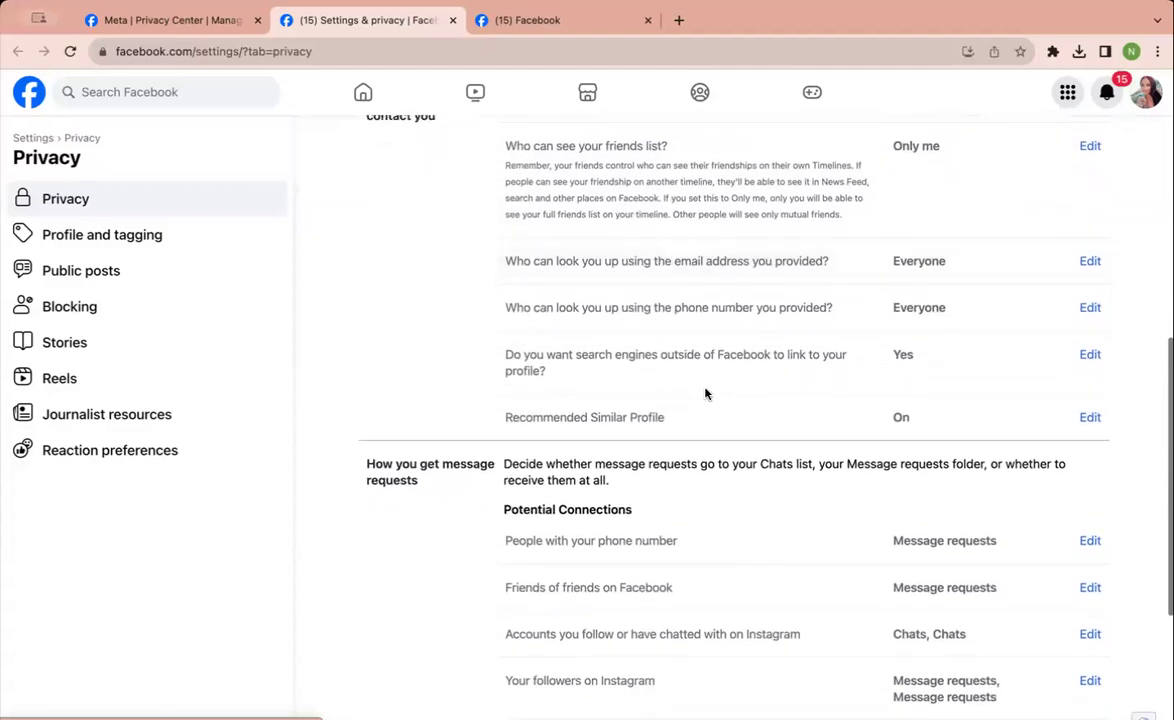
pyautogui.scroll(-2, 705, 393)
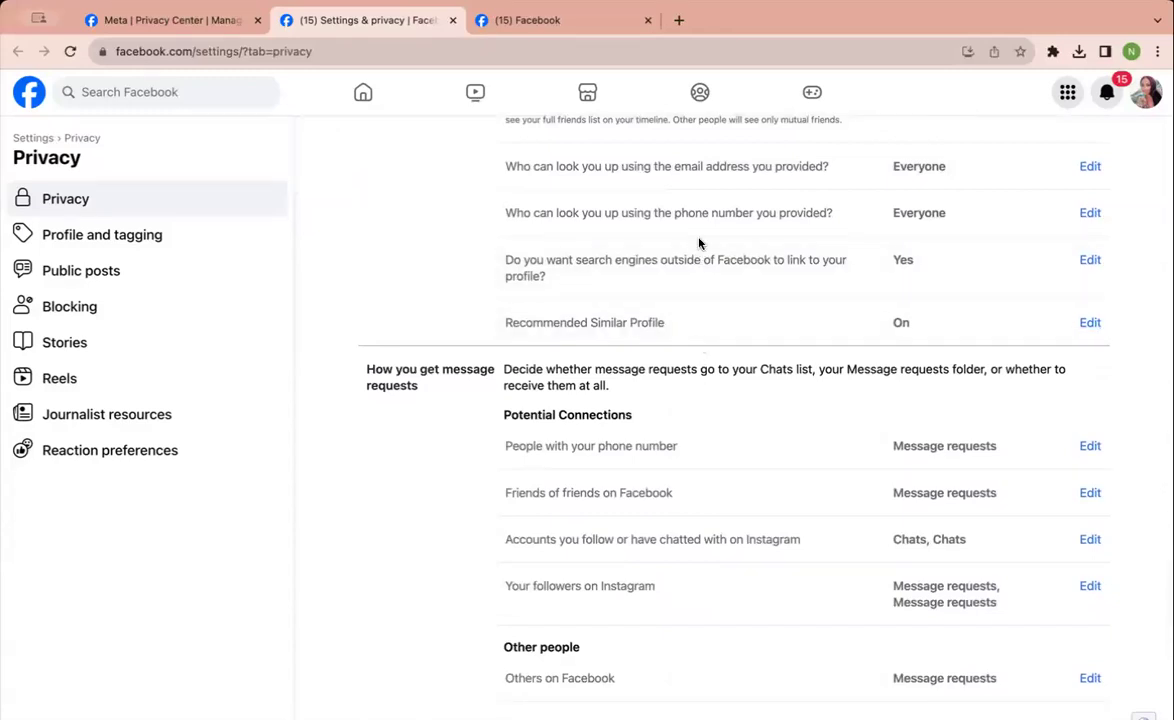
# Show Profile and tagging settings and scroll to the option for hiding comments containing certain words
pyautogui.click(150, 233)
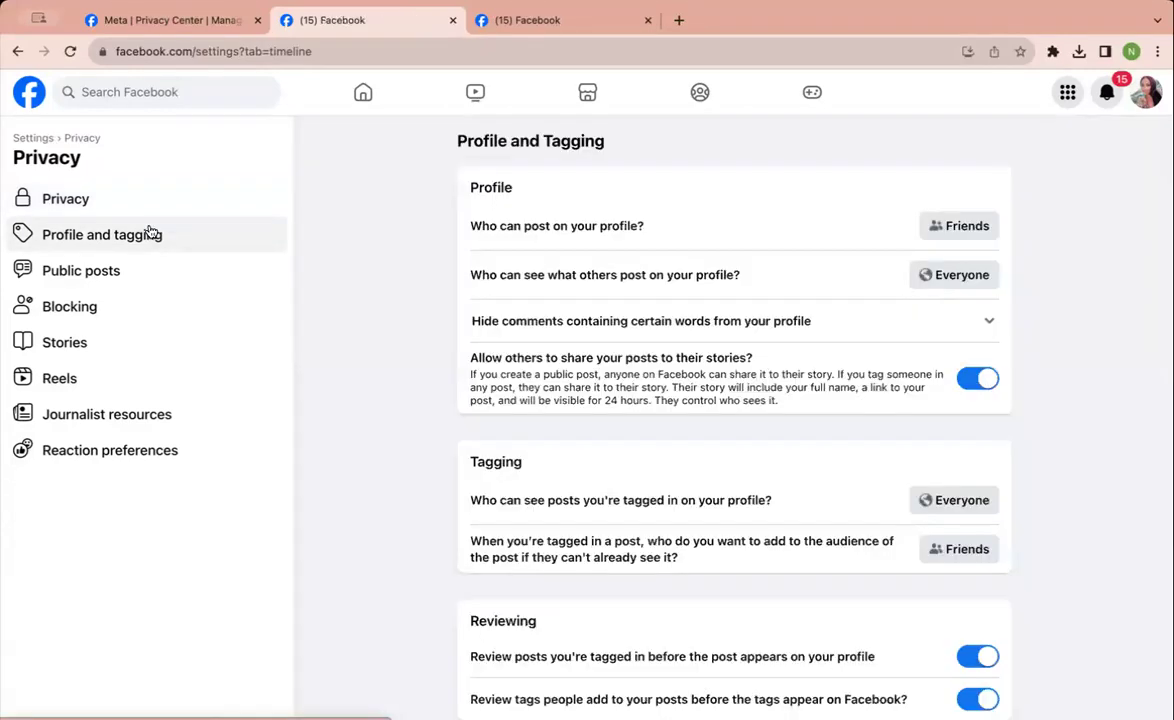
pyautogui.scroll(-1, 582, 330)
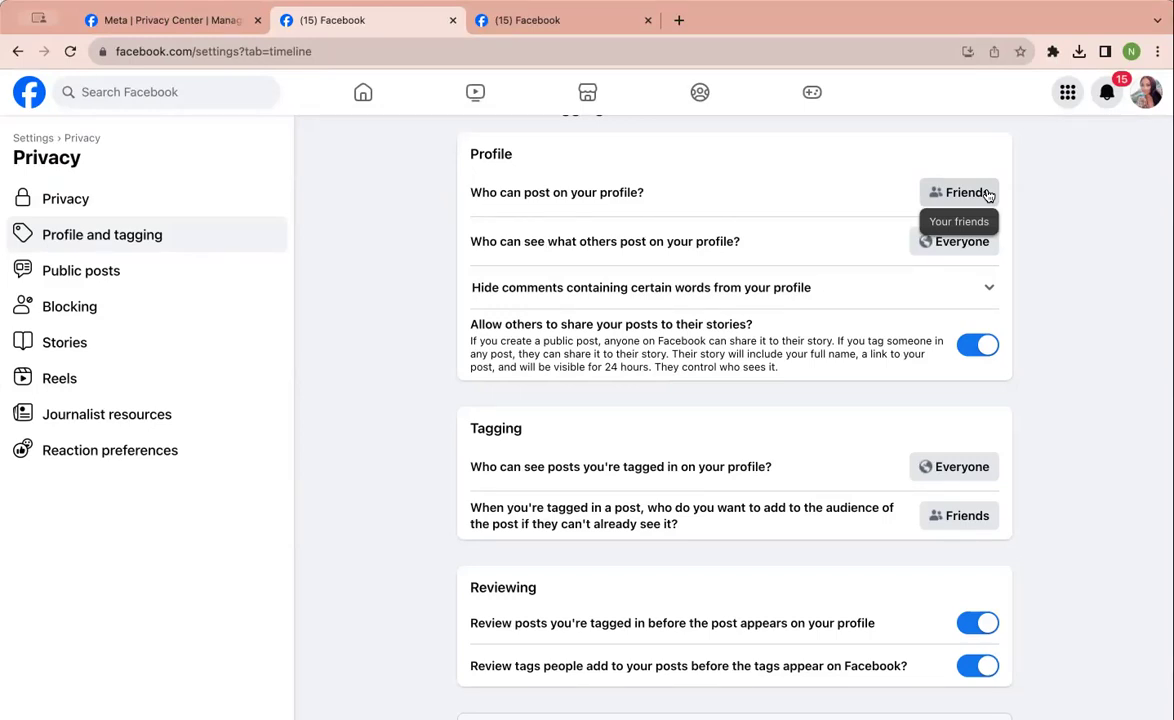
pyautogui.scroll(-1, 760, 290)
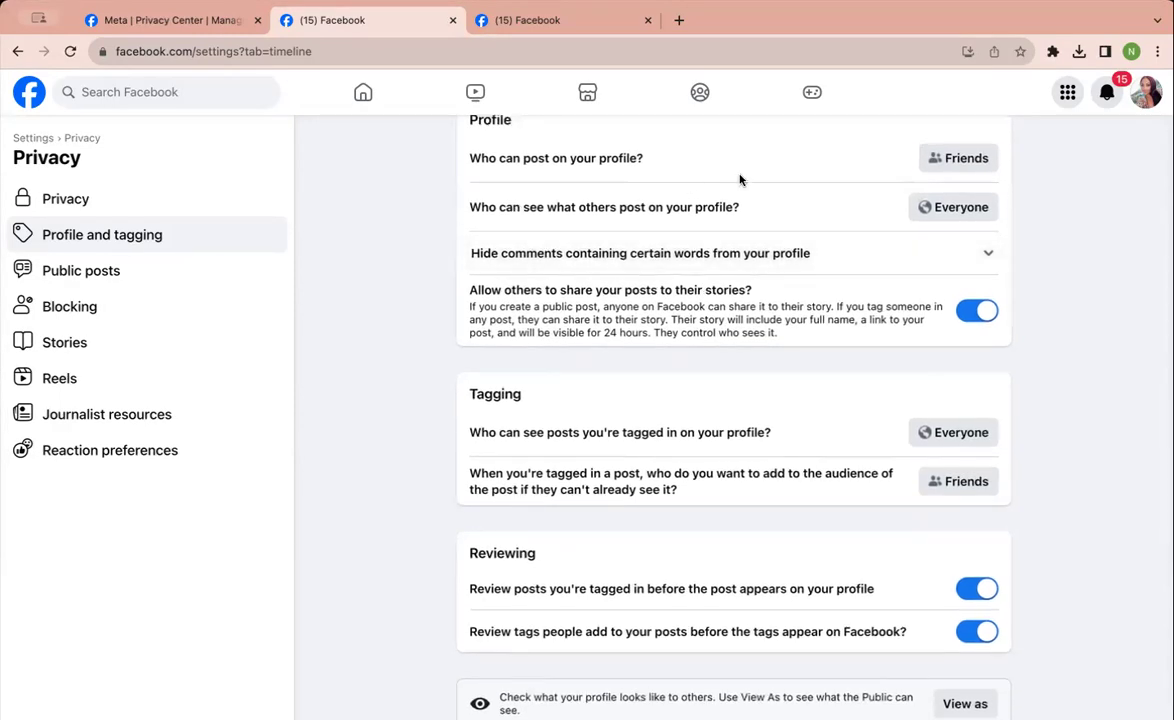
pyautogui.scroll(-1, 854, 259)
pyautogui.click(857, 258)
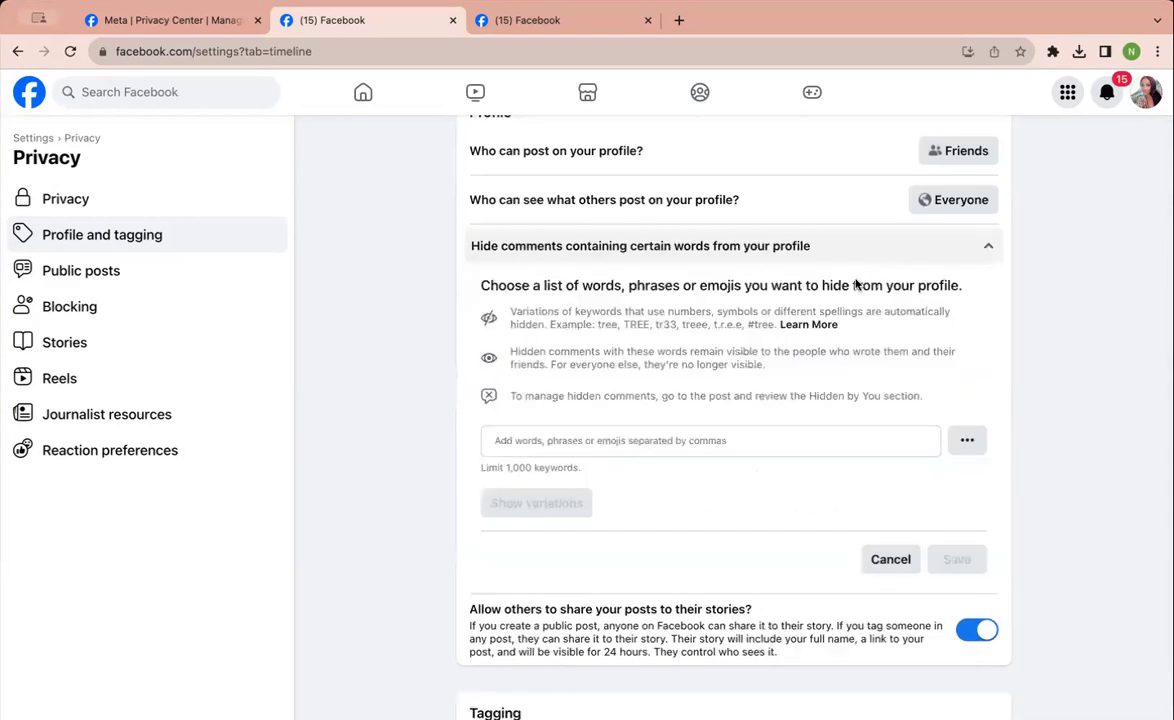
pyautogui.scroll(-1, 847, 368)
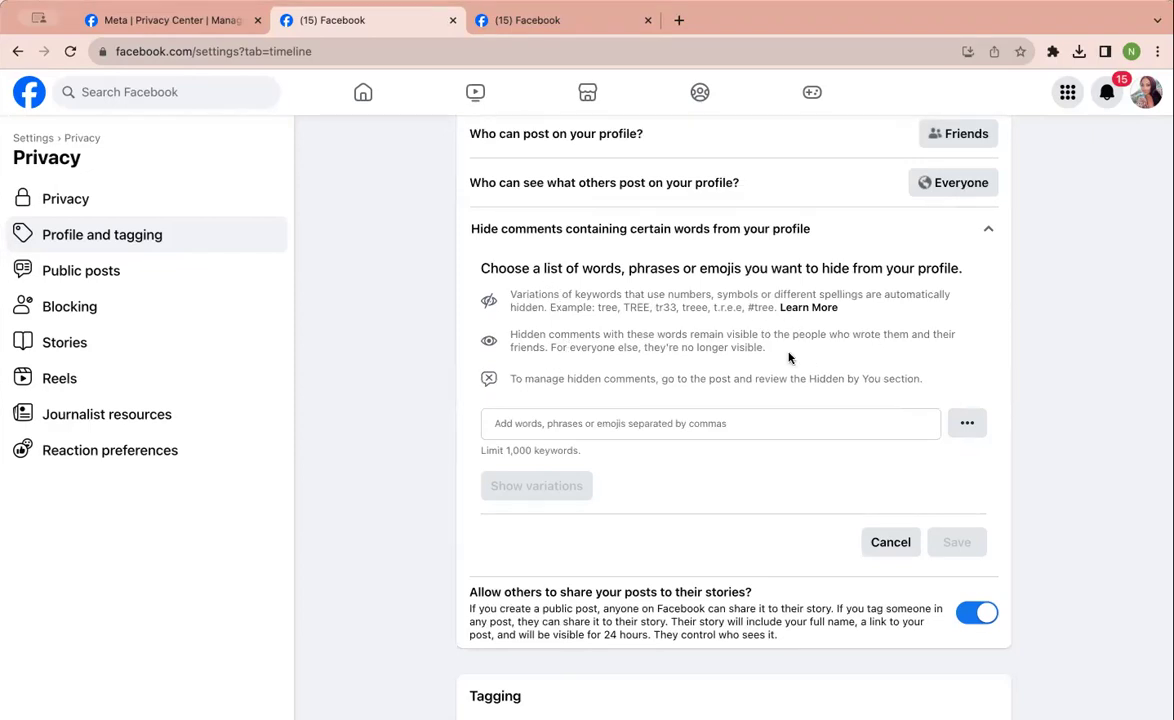
pyautogui.scroll(-1, 773, 370)
pyautogui.scroll(-3, 773, 370)
pyautogui.scroll(-1, 774, 366)
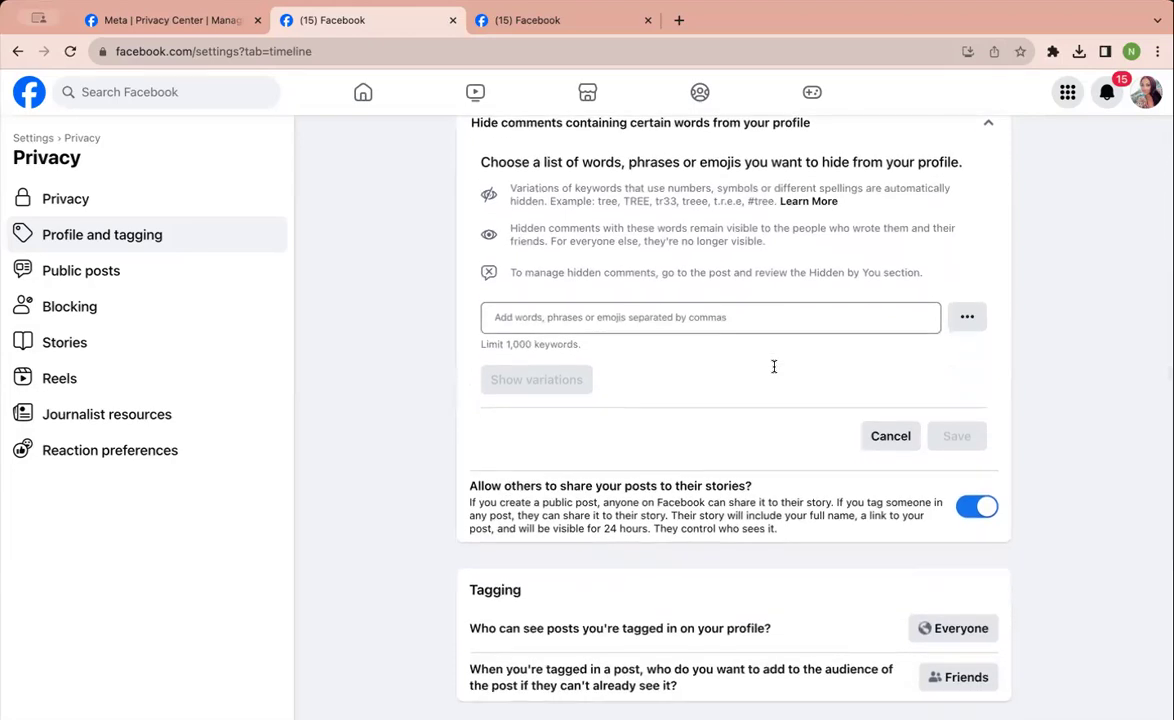
pyautogui.scroll(-4, 773, 367)
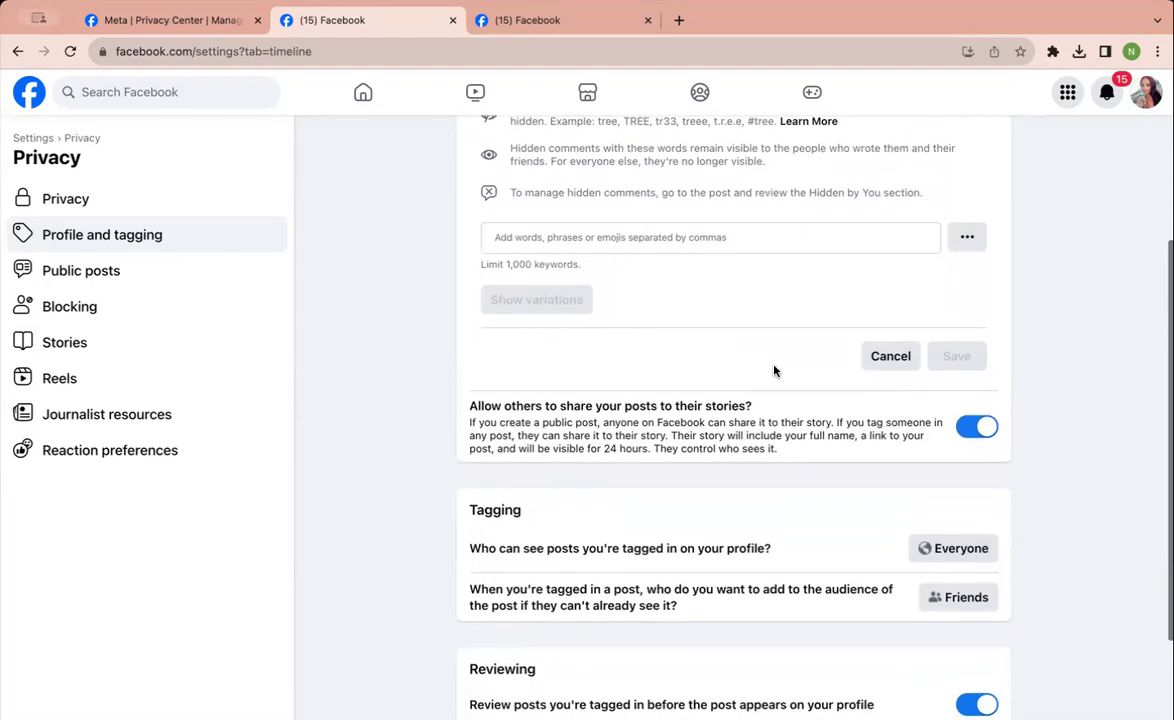
pyautogui.scroll(-2, 773, 370)
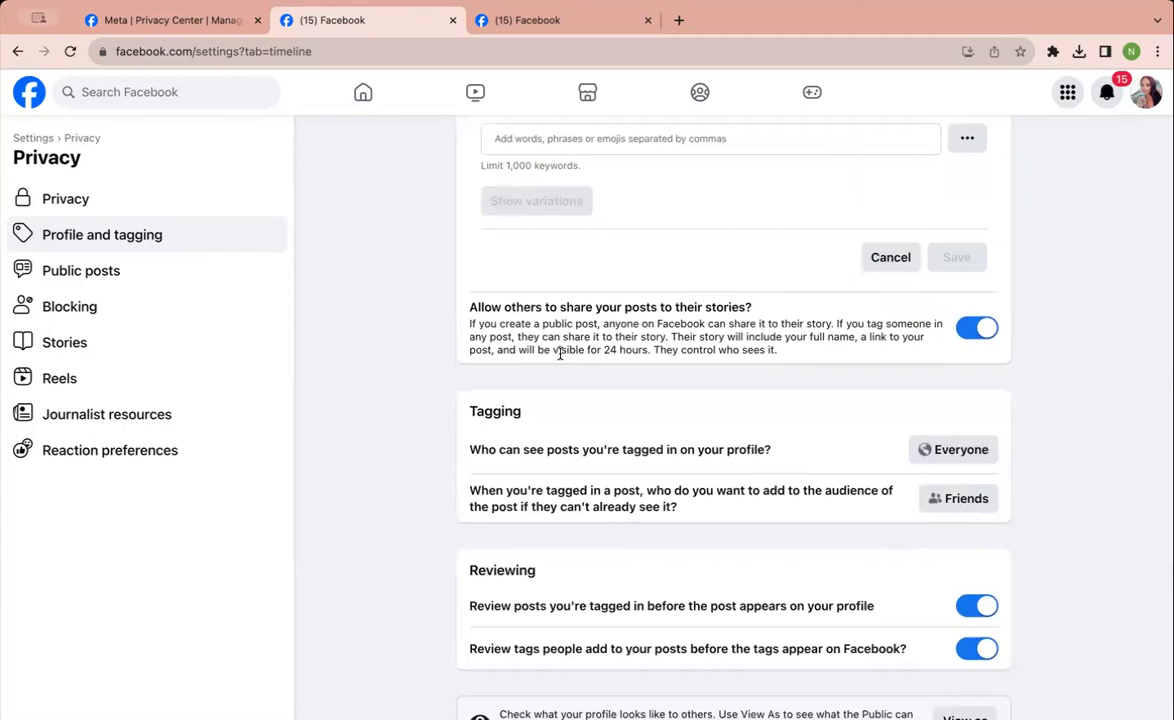
pyautogui.scroll(-1, 560, 354)
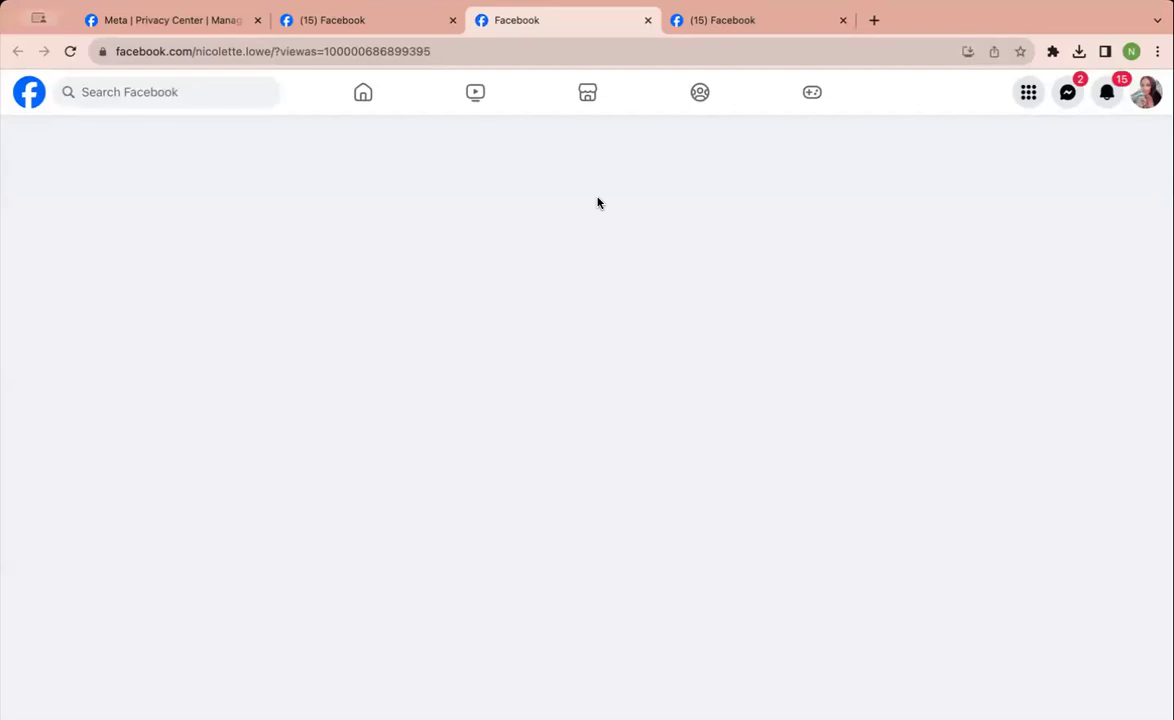
pyautogui.scroll(-2, 568, 364)
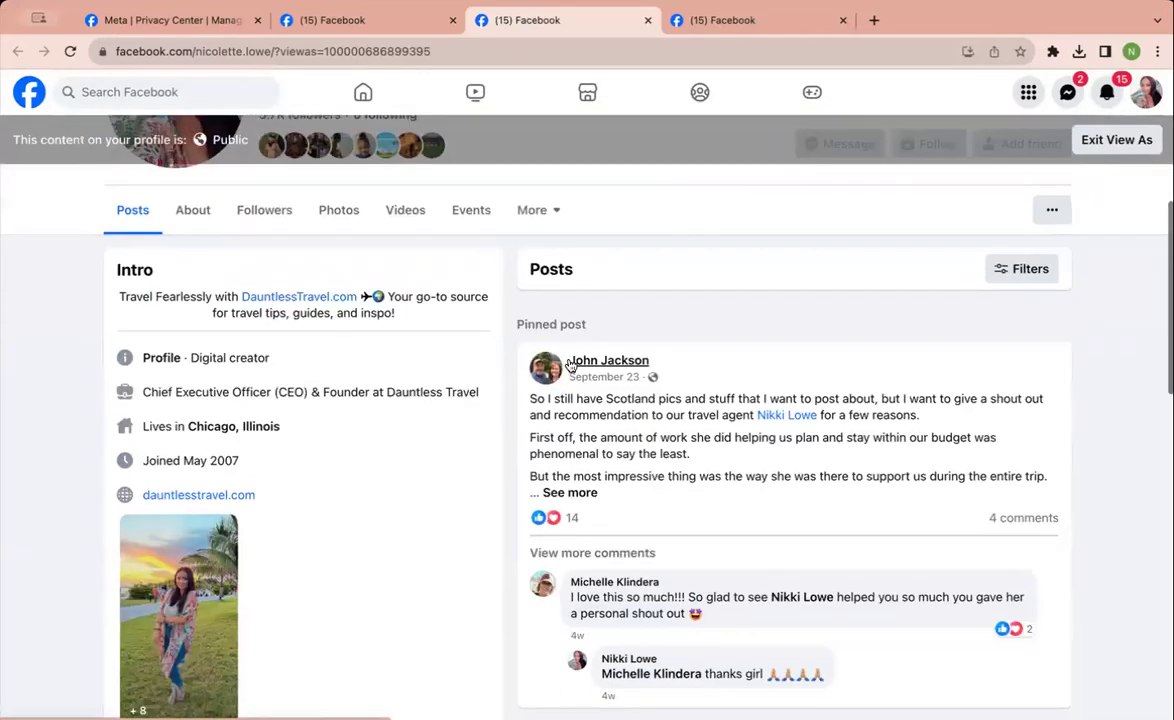
pyautogui.scroll(-1, 568, 364)
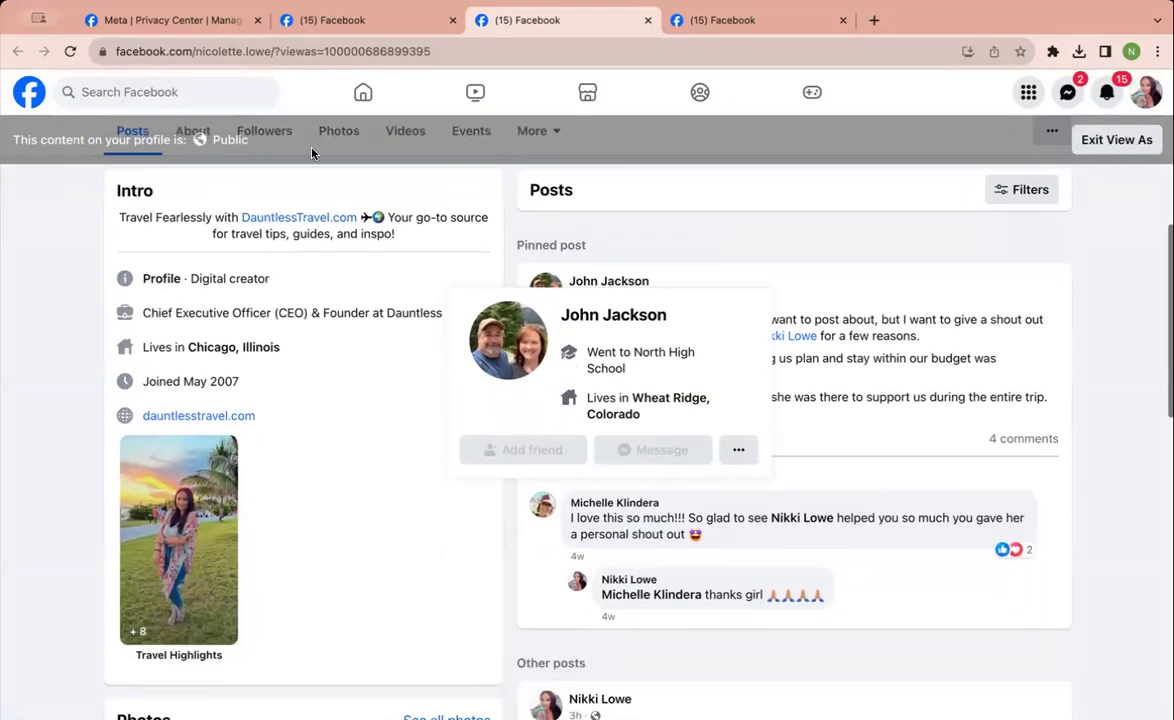
pyautogui.scroll(1, 308, 228)
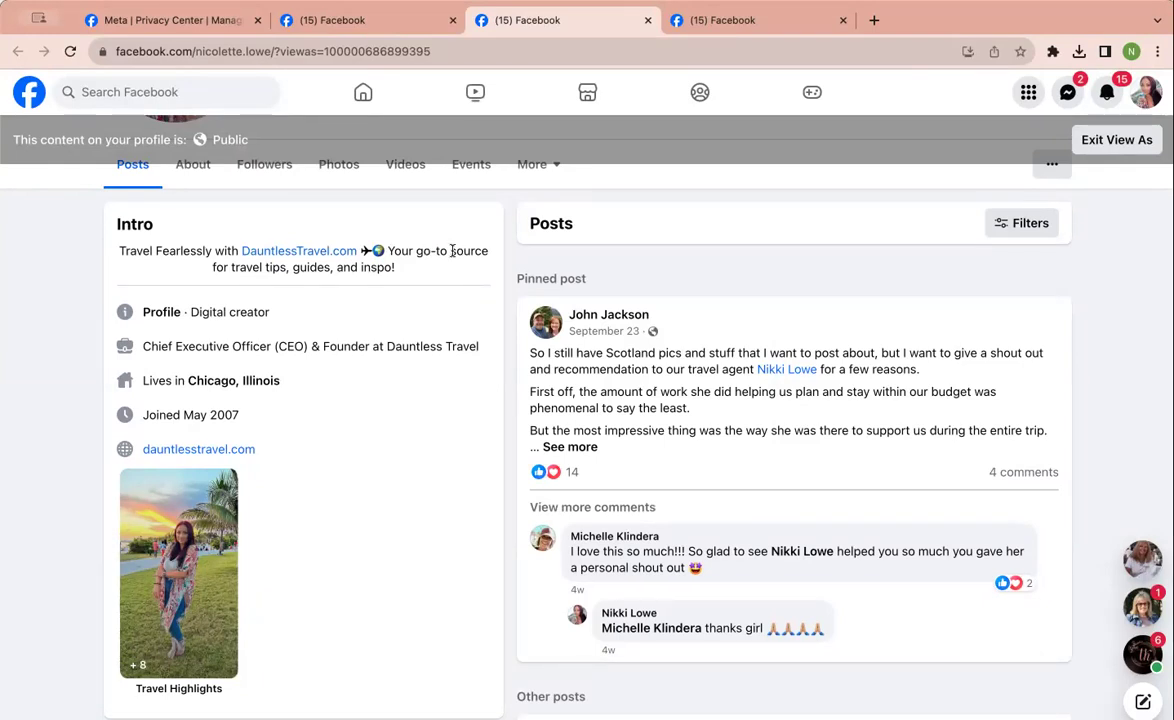
pyautogui.scroll(-1, 454, 264)
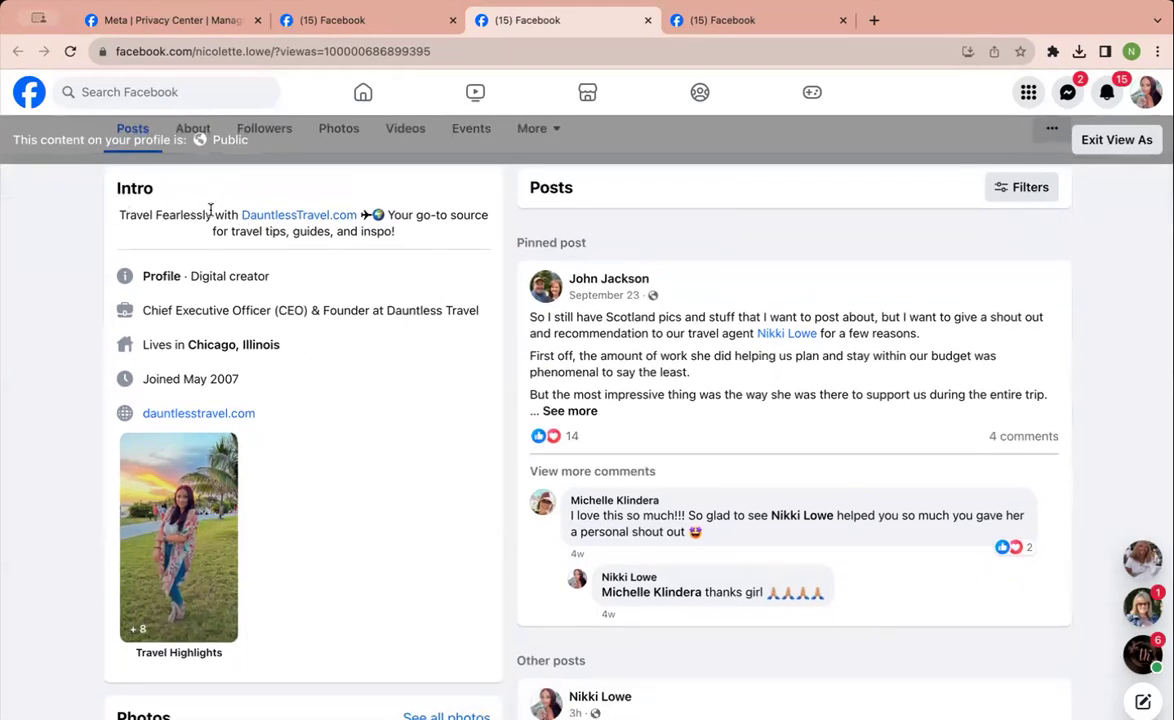
pyautogui.scroll(1, 210, 211)
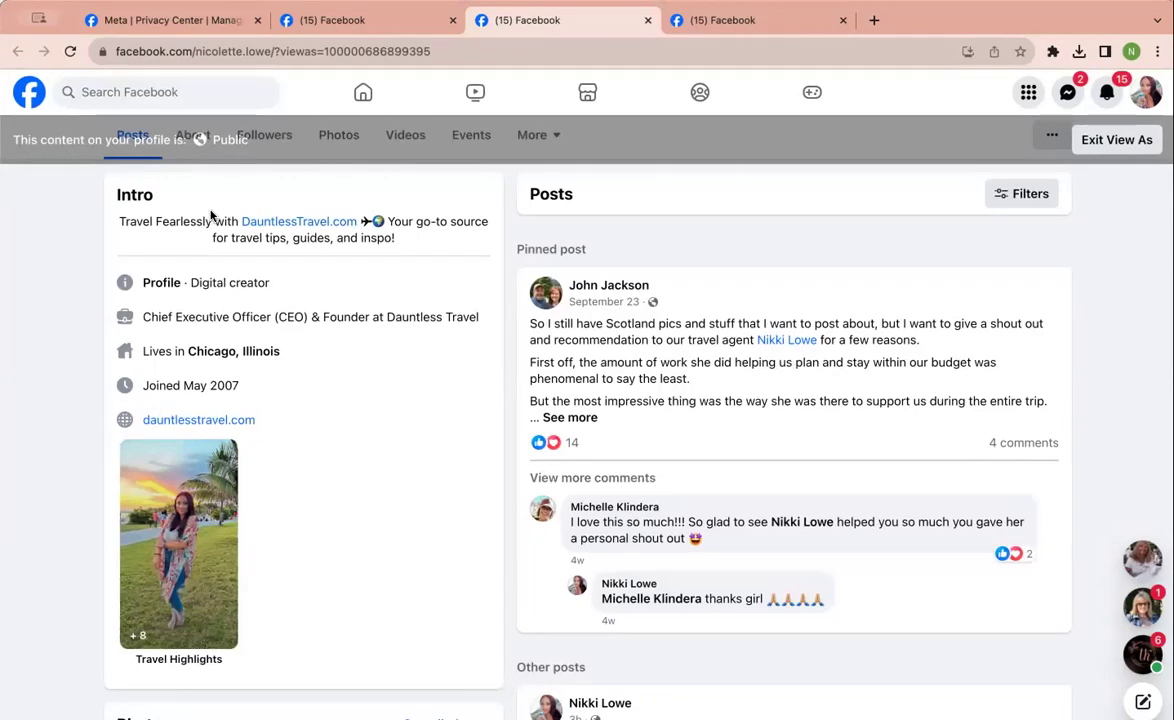
pyautogui.scroll(5, 210, 217)
pyautogui.scroll(3, 193, 310)
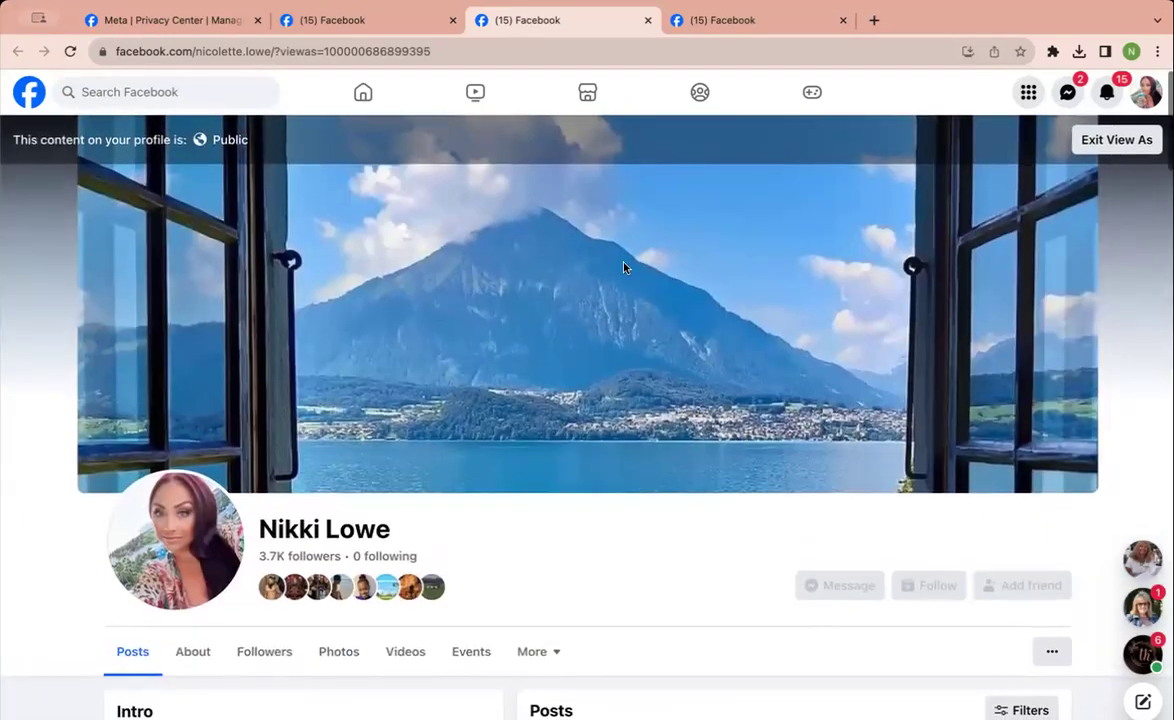
# Exit the public View As preview and return to your own profile page
pyautogui.click(1116, 139)
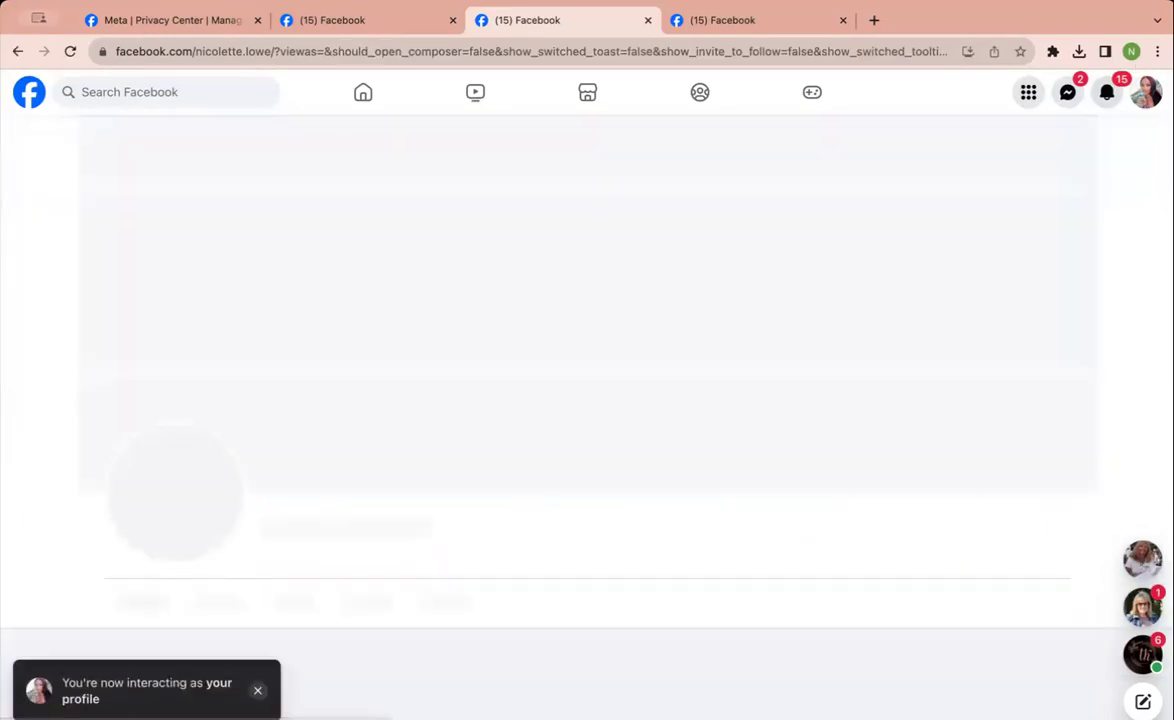
pyautogui.click(1146, 92)
pyautogui.click(1030, 148)
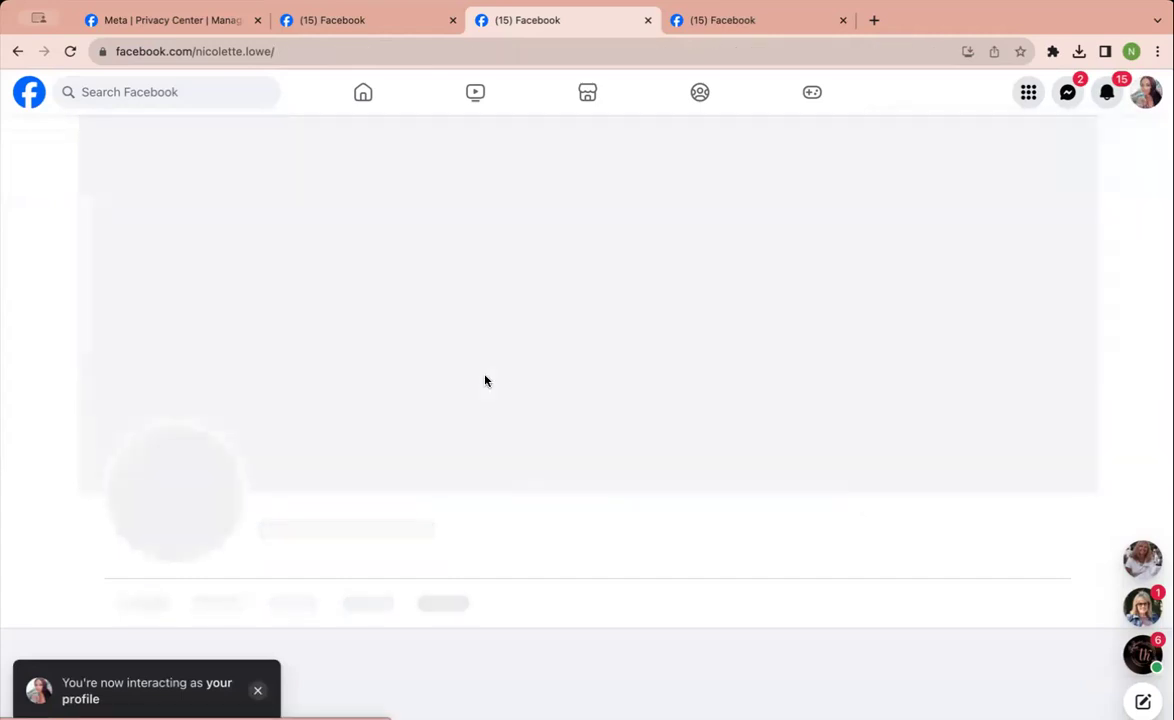
pyautogui.scroll(2, 391, 463)
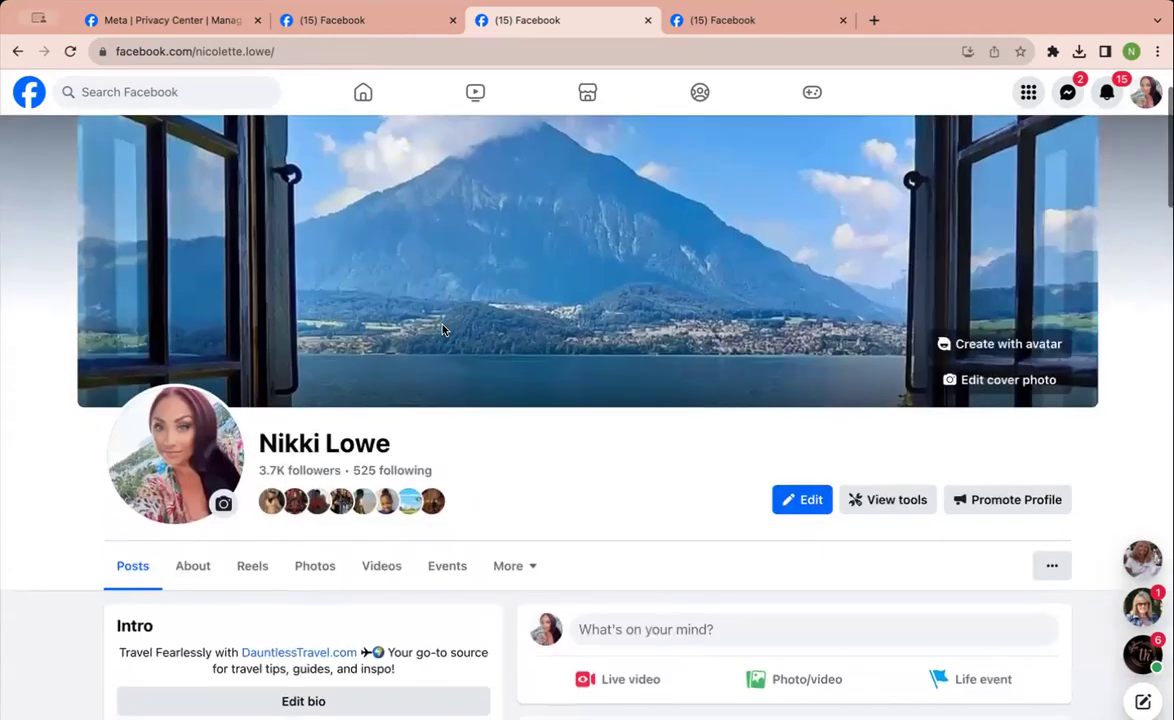
# View the cover photo in the photo viewer, then close the viewer
pyautogui.click(786, 302)
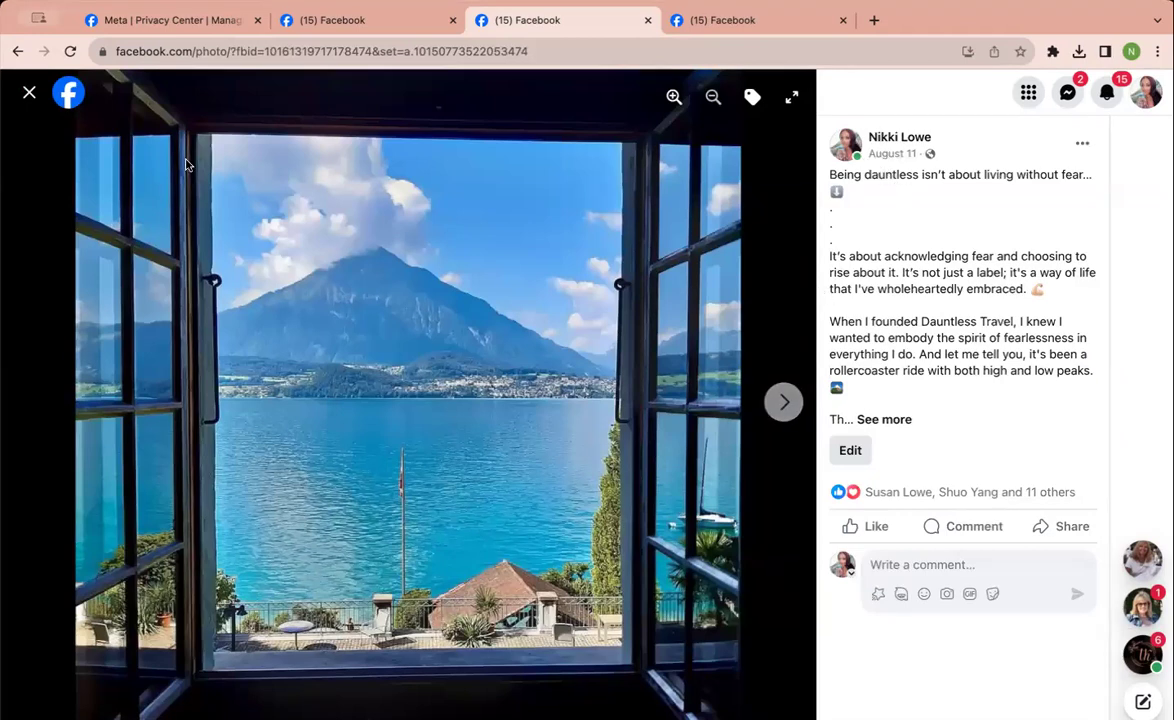
pyautogui.press('Escape')
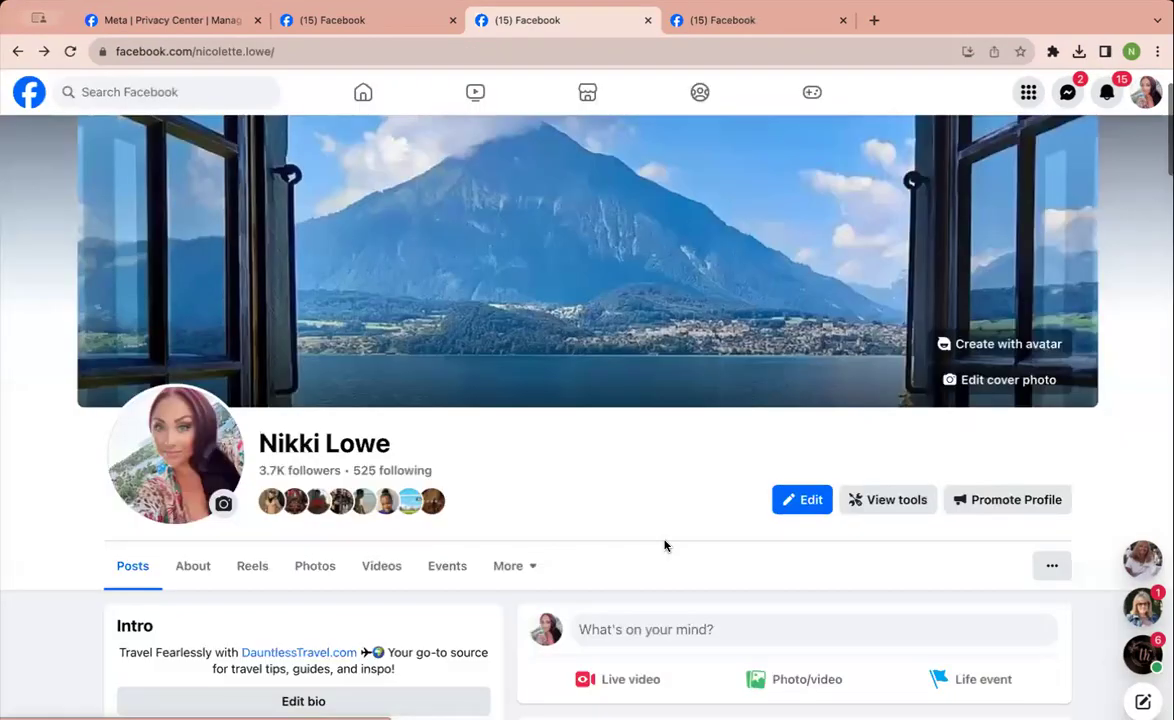
pyautogui.scroll(-5, 664, 545)
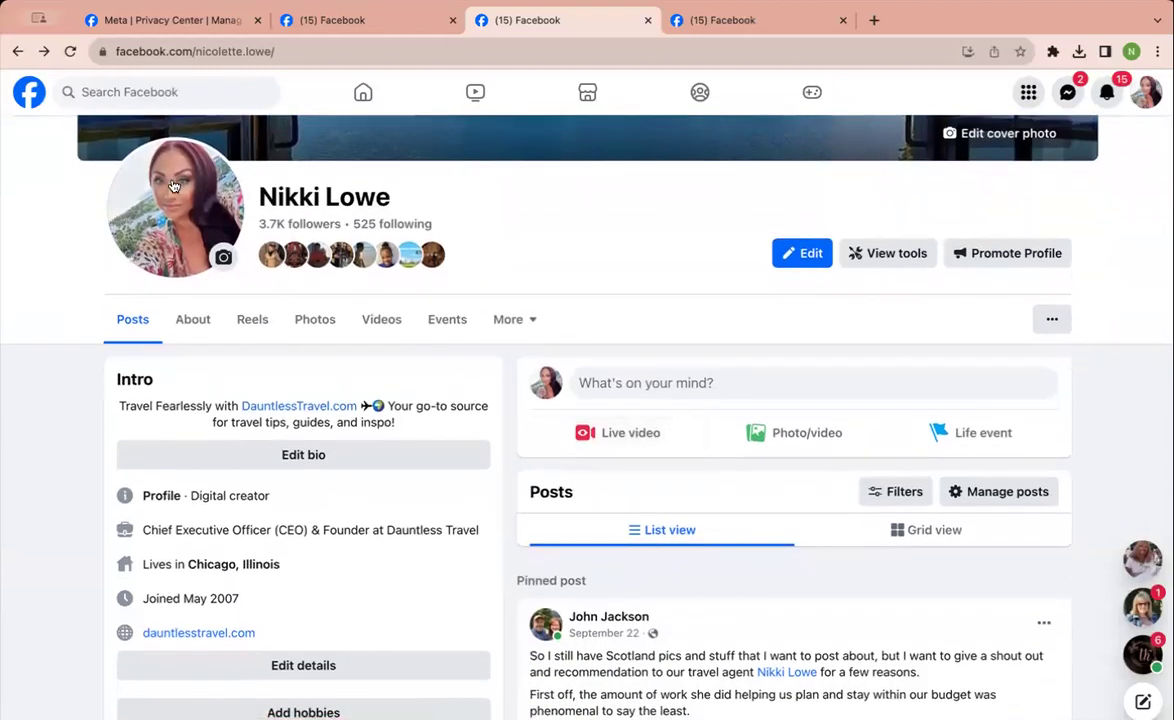
# Open the current profile picture and review its audience options, leaving it Public
pyautogui.click(162, 168)
pyautogui.click(181, 312)
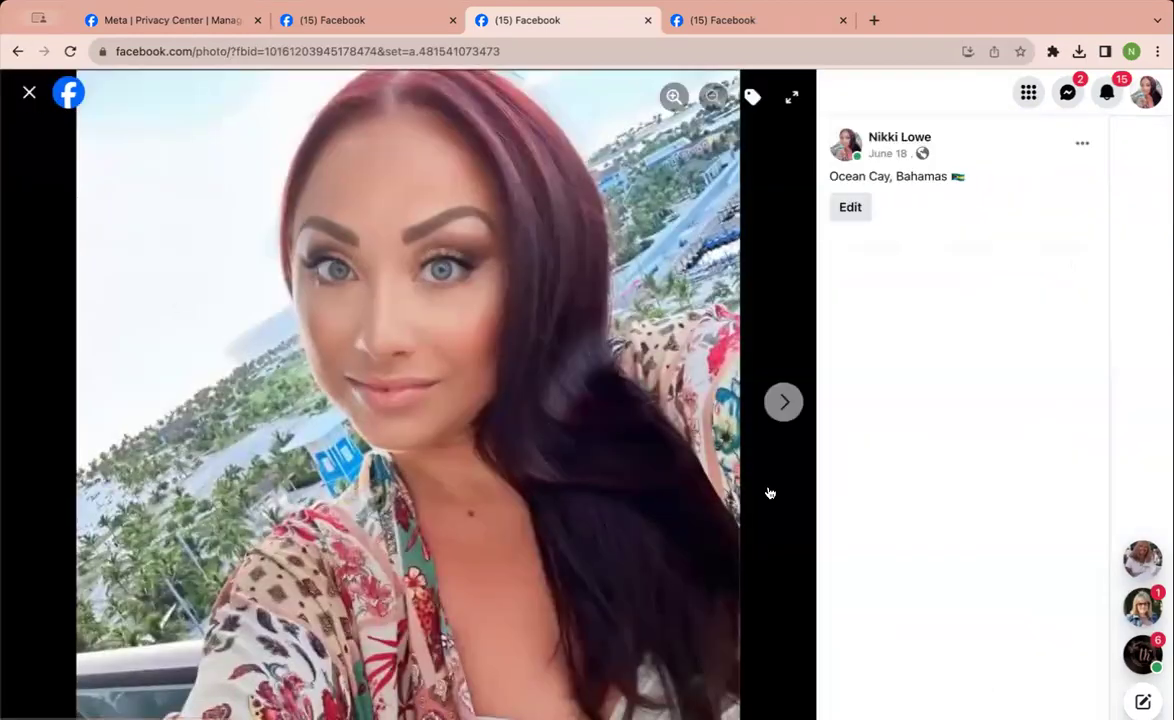
pyautogui.click(1083, 148)
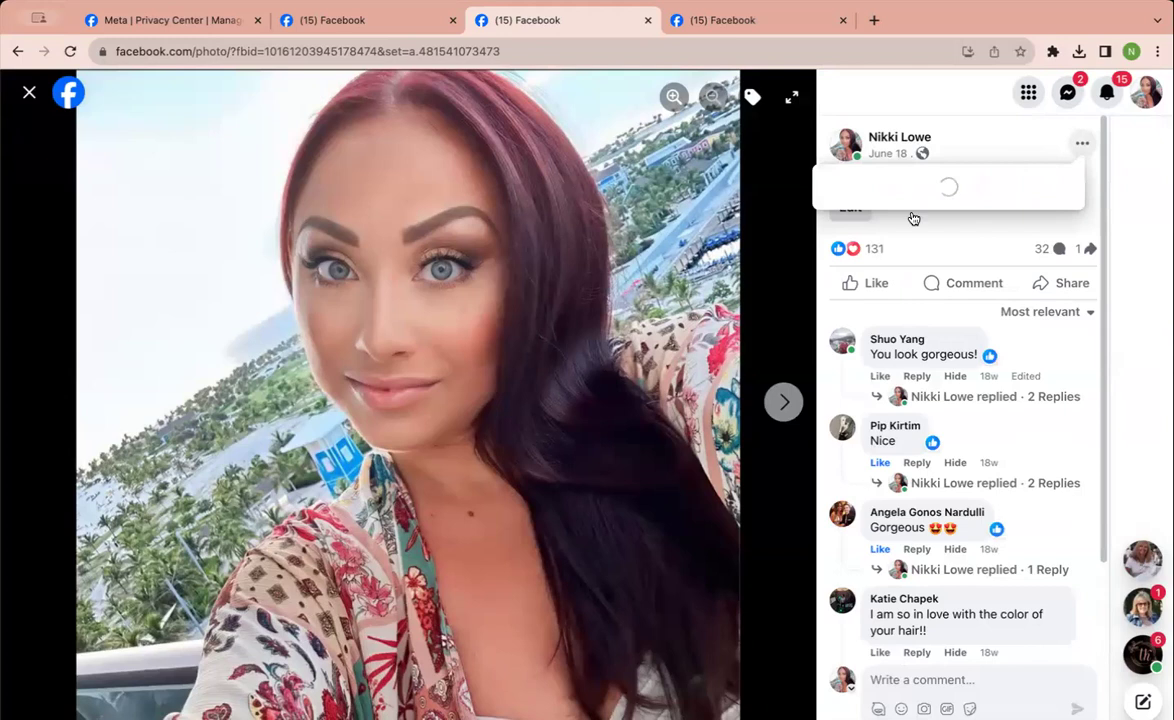
pyautogui.click(898, 270)
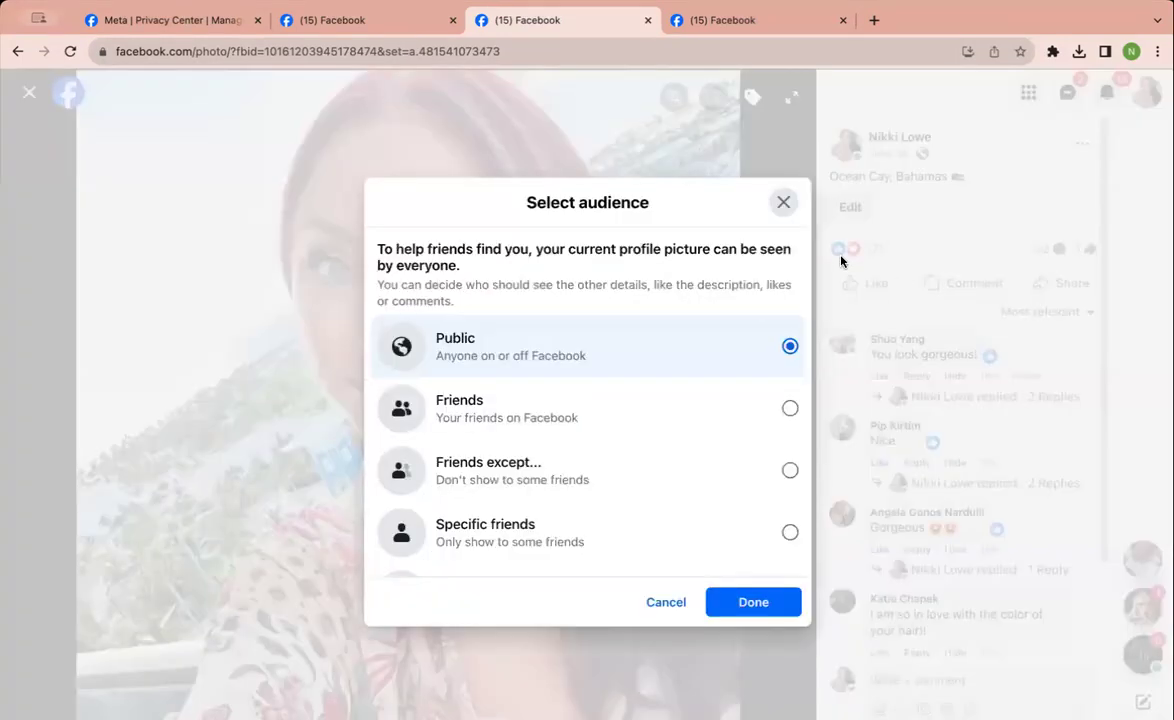
pyautogui.scroll(-3, 537, 411)
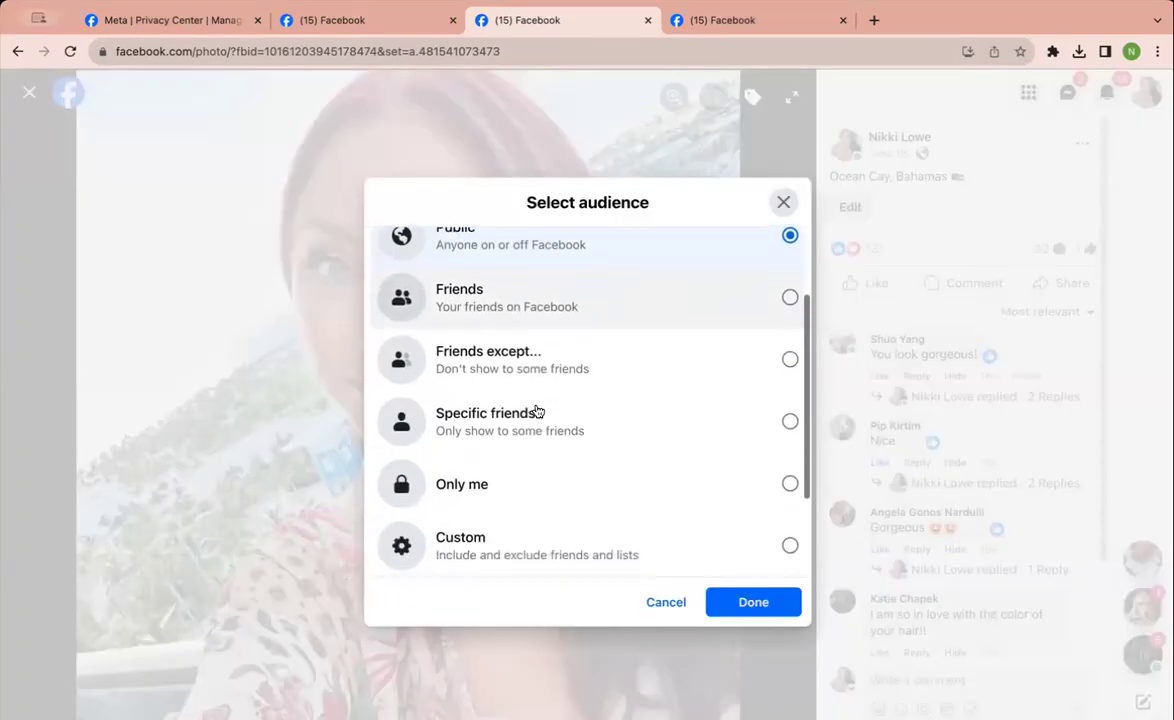
pyautogui.scroll(3, 537, 411)
pyautogui.scroll(-4, 603, 362)
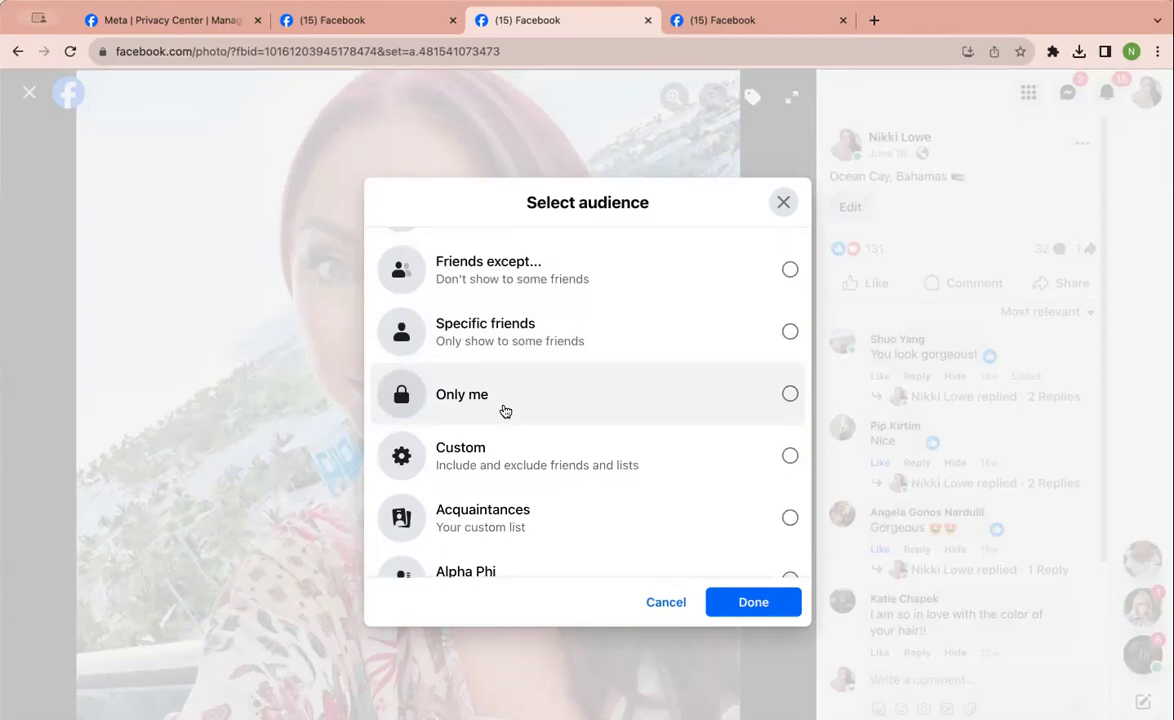
pyautogui.click(786, 205)
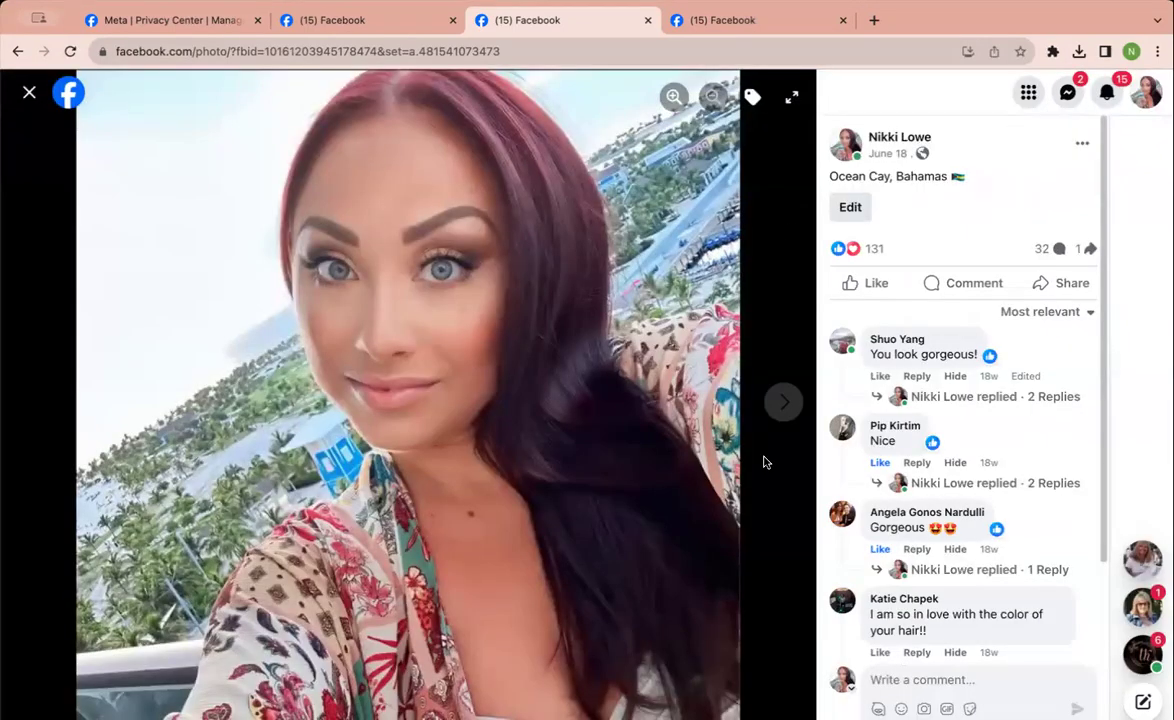
# Page forward three photos to the July 14, 2022 profile photo
pyautogui.click(787, 401)
pyautogui.click(789, 402)
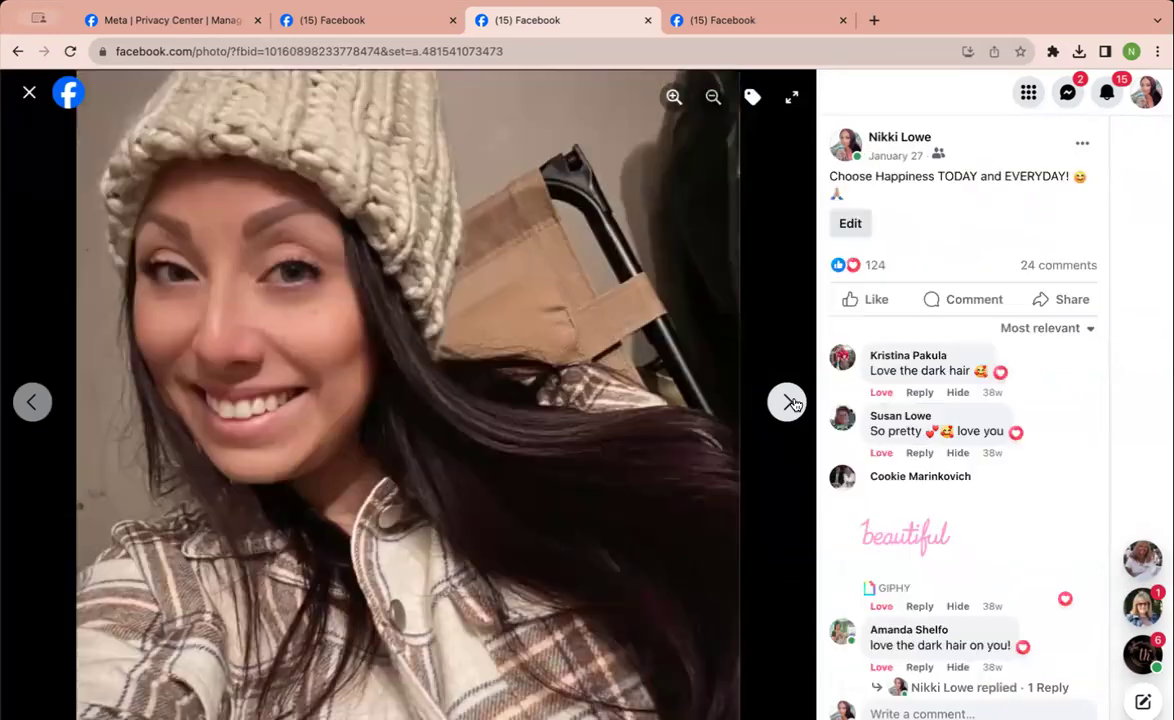
pyautogui.click(789, 402)
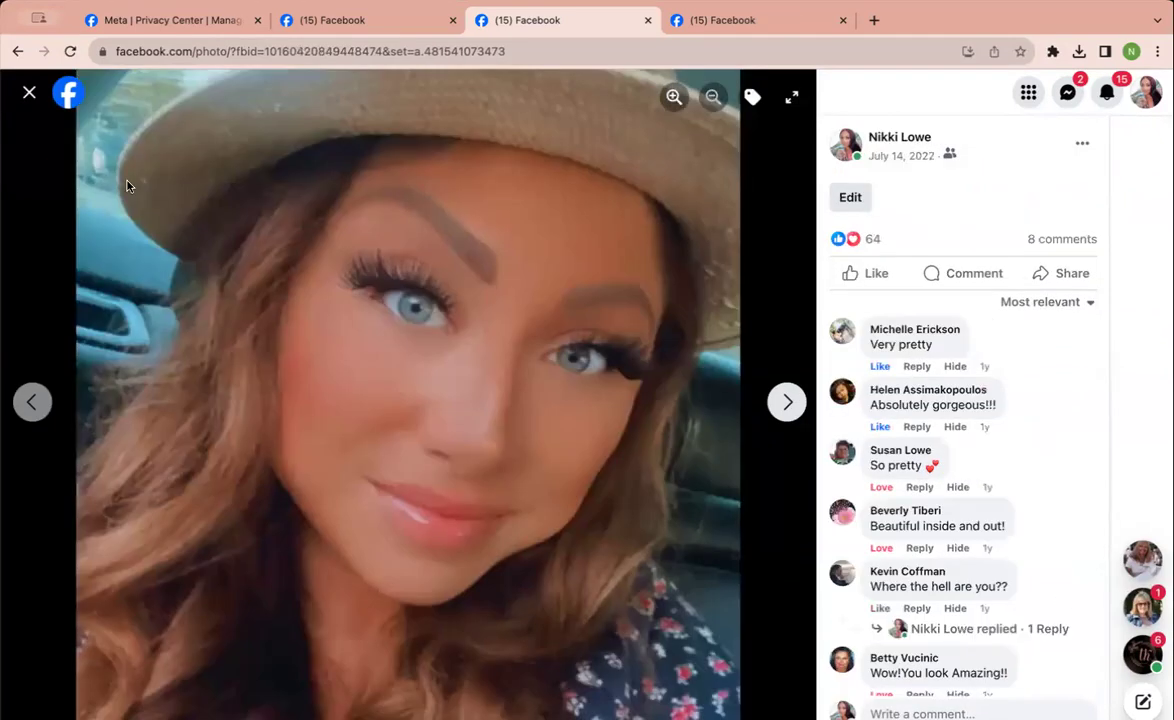
# Close the photo viewer and scroll down the profile to the featured stories
pyautogui.click(29, 93)
pyautogui.scroll(-2, 618, 528)
pyautogui.scroll(-2, 618, 528)
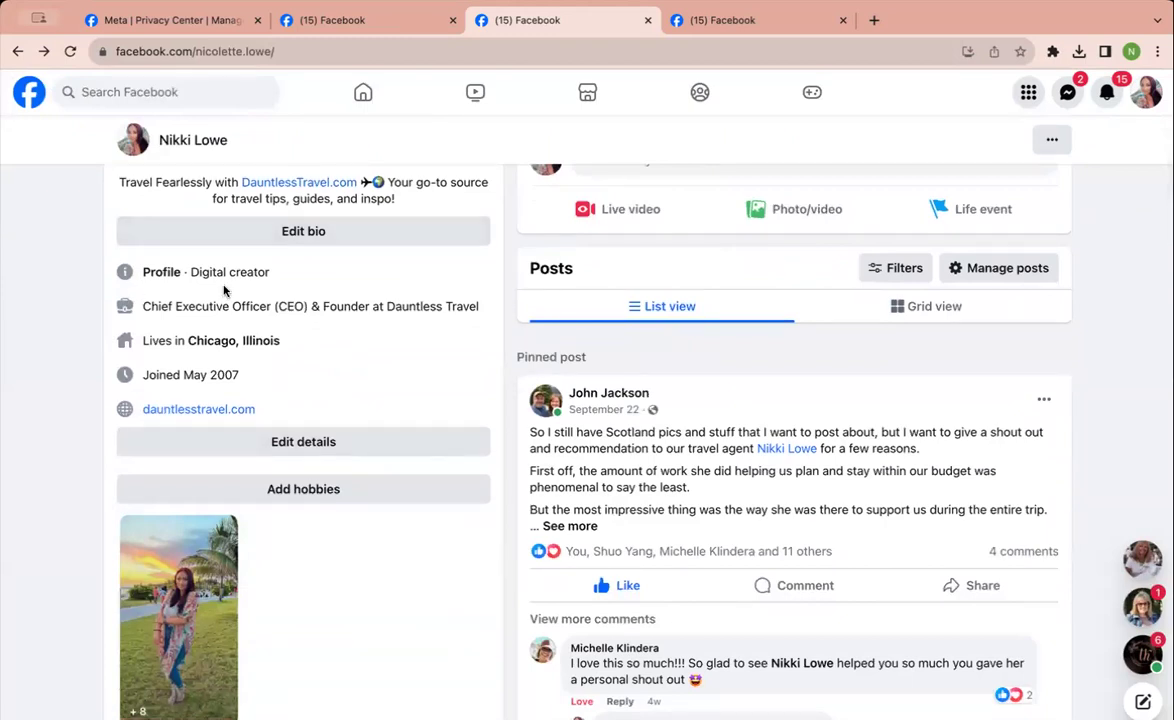
pyautogui.scroll(-1, 250, 330)
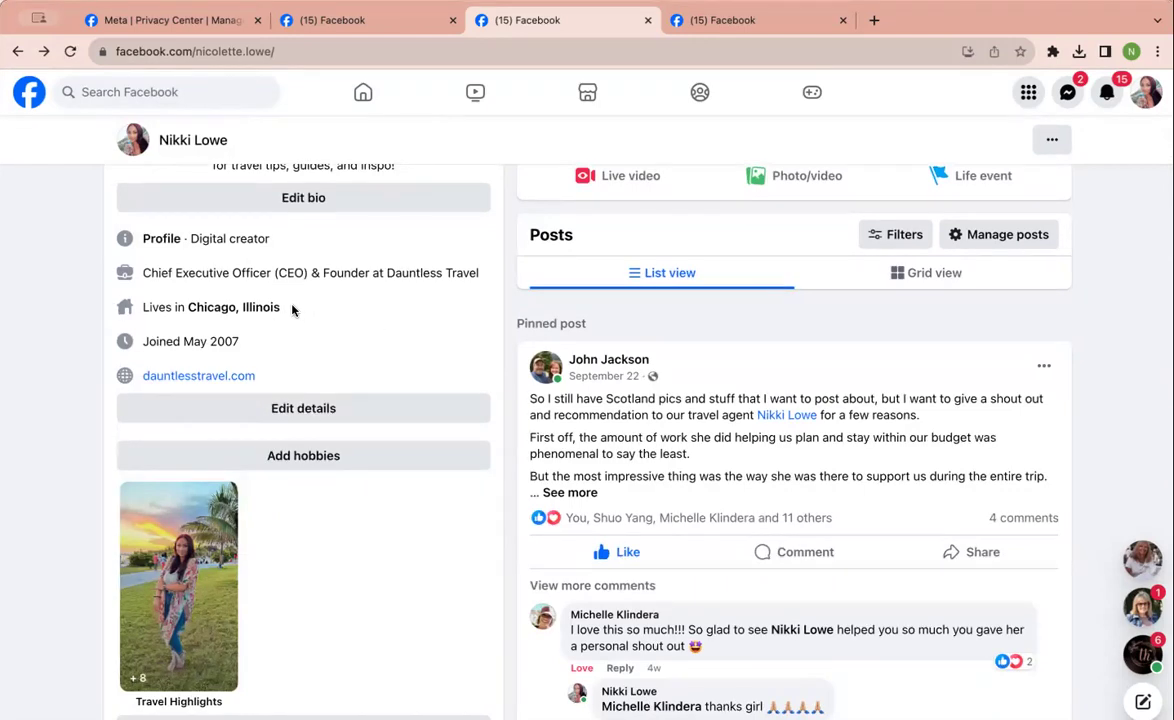
pyautogui.scroll(-1, 292, 310)
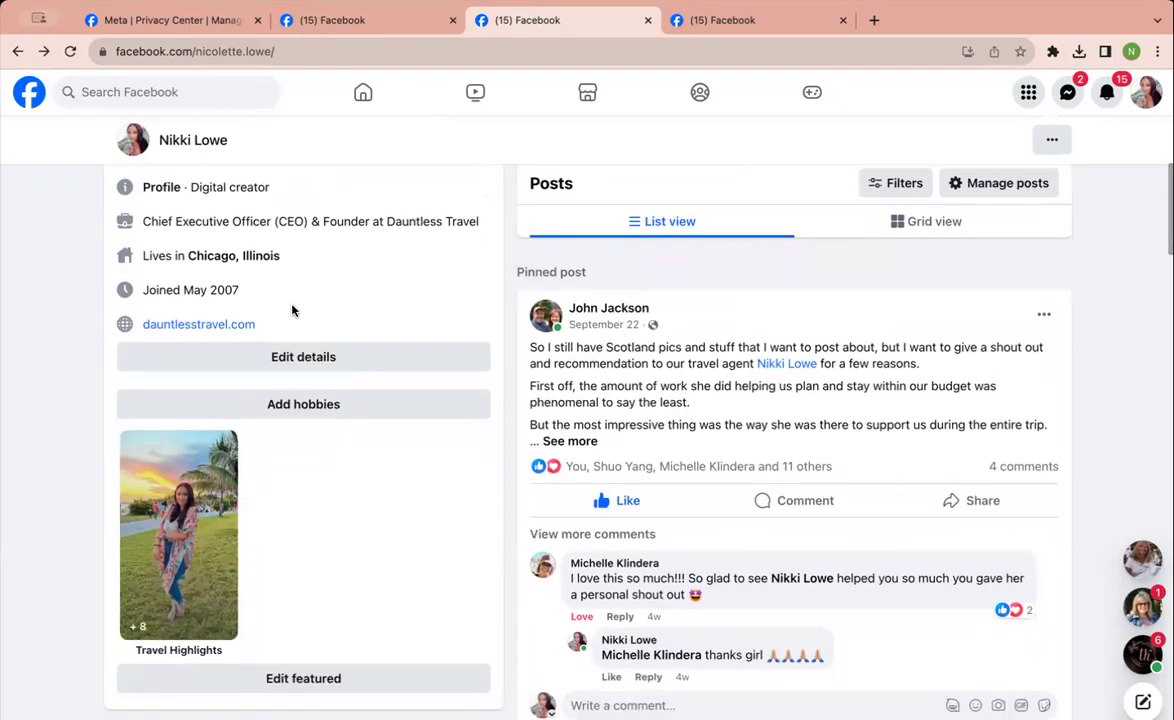
pyautogui.scroll(-1, 390, 545)
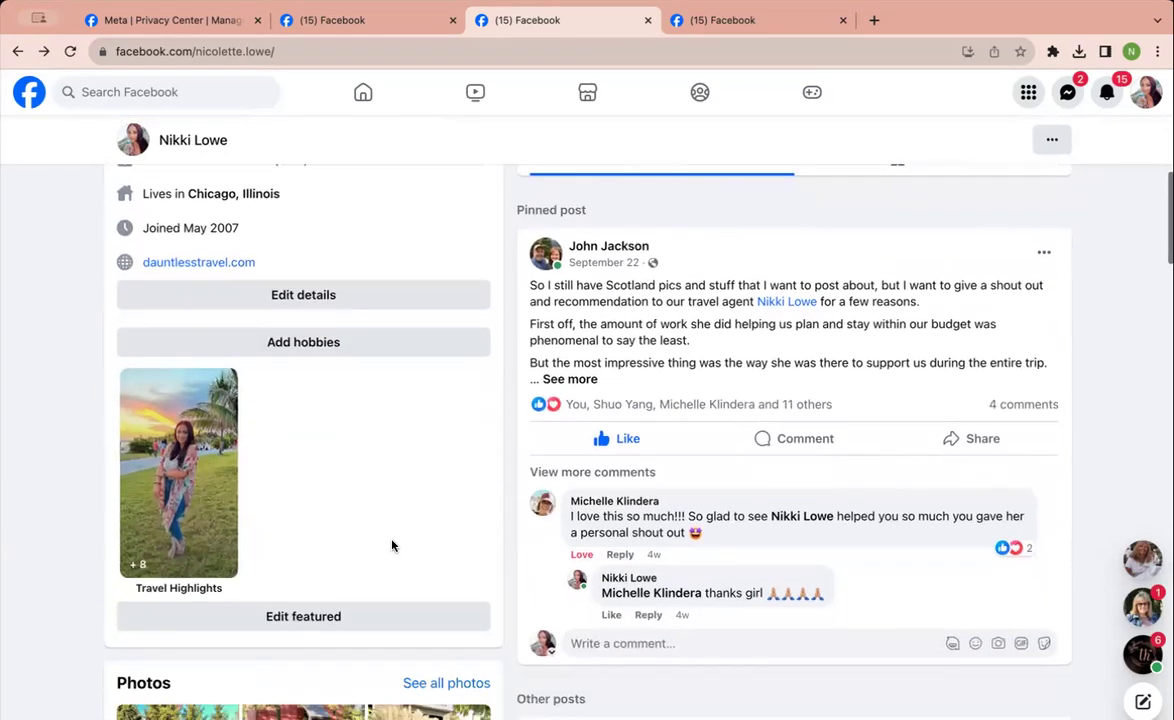
# Play through all the Travel Highlights story photos, close it, and scroll further down
pyautogui.click(219, 507)
pyautogui.click(812, 397)
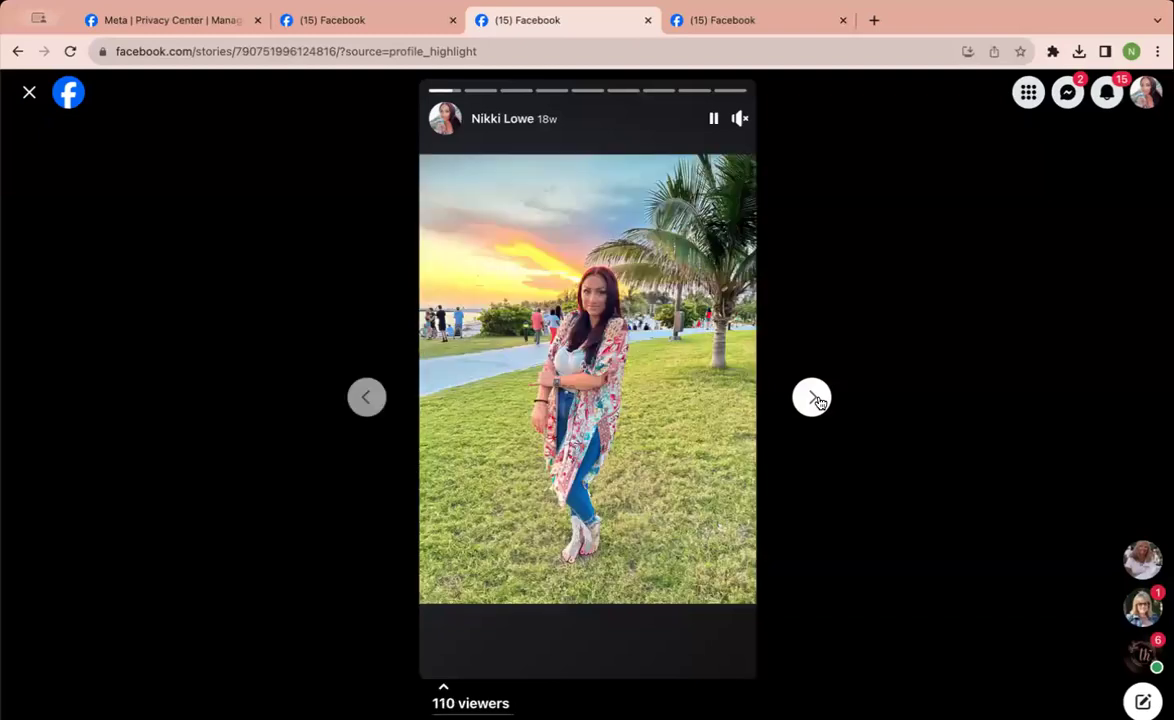
pyautogui.click(812, 397)
pyautogui.click(812, 397)
pyautogui.click(812, 397)
pyautogui.click(812, 397)
pyautogui.click(812, 397)
pyautogui.click(812, 397)
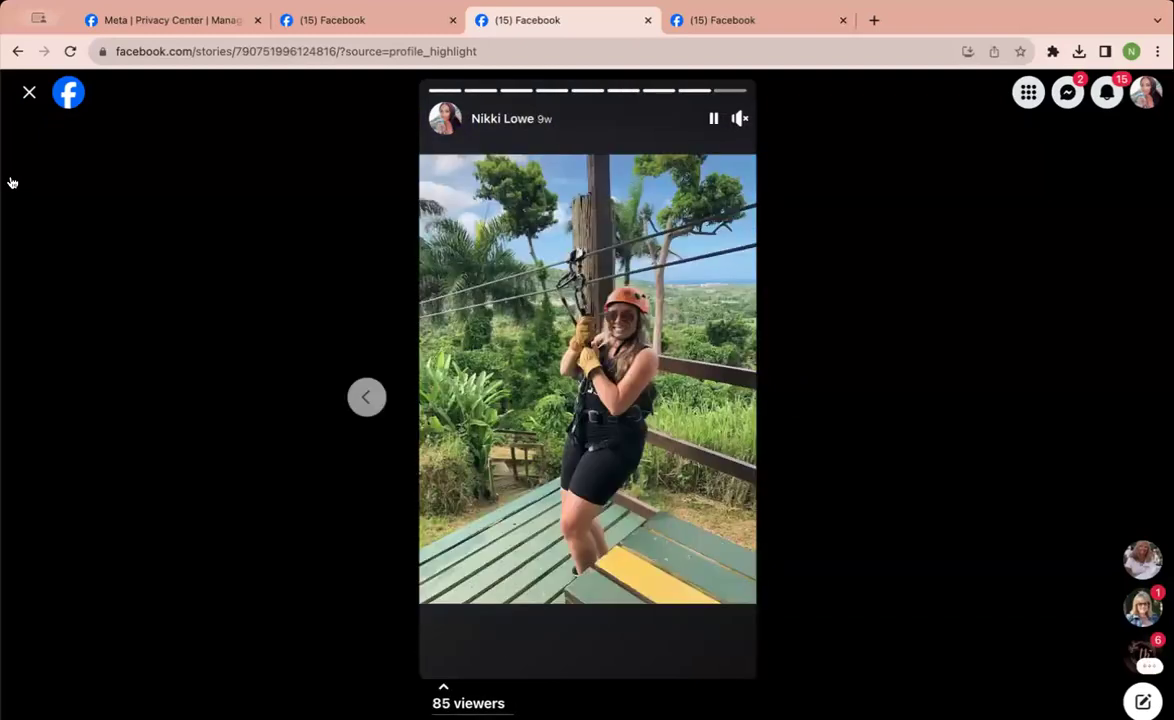
pyautogui.click(30, 95)
pyautogui.scroll(-3, 263, 506)
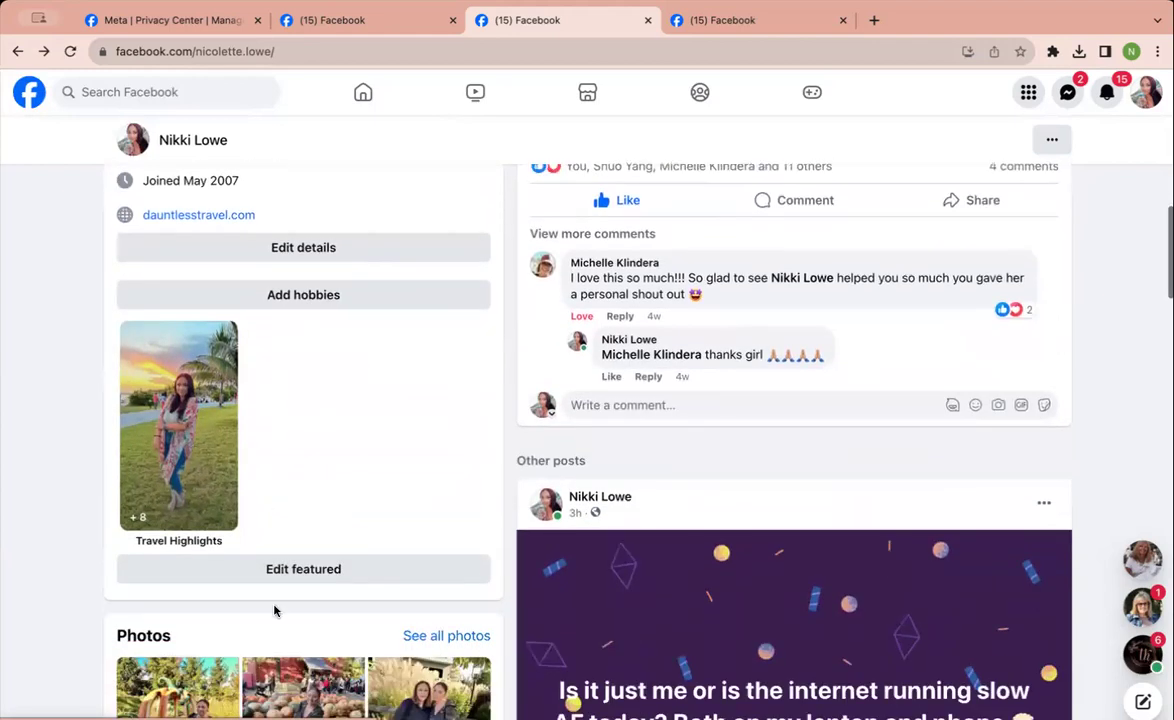
pyautogui.scroll(-3, 328, 472)
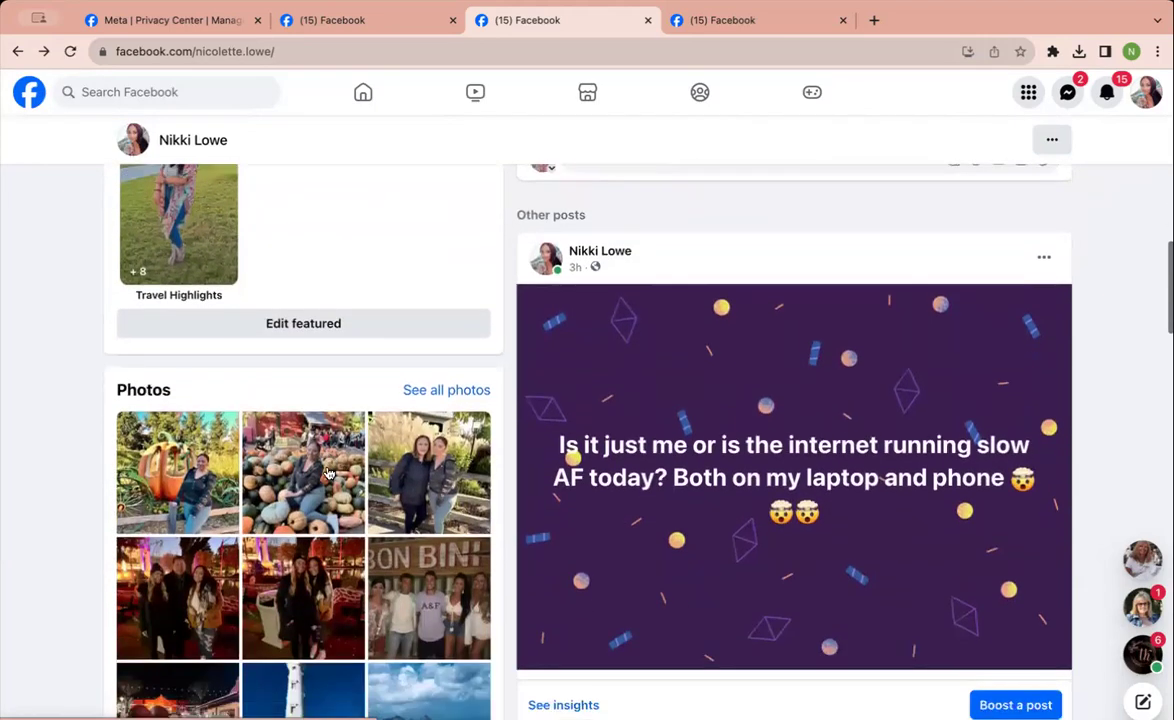
# Open all of the profile's photos and switch to the Albums list
pyautogui.click(458, 391)
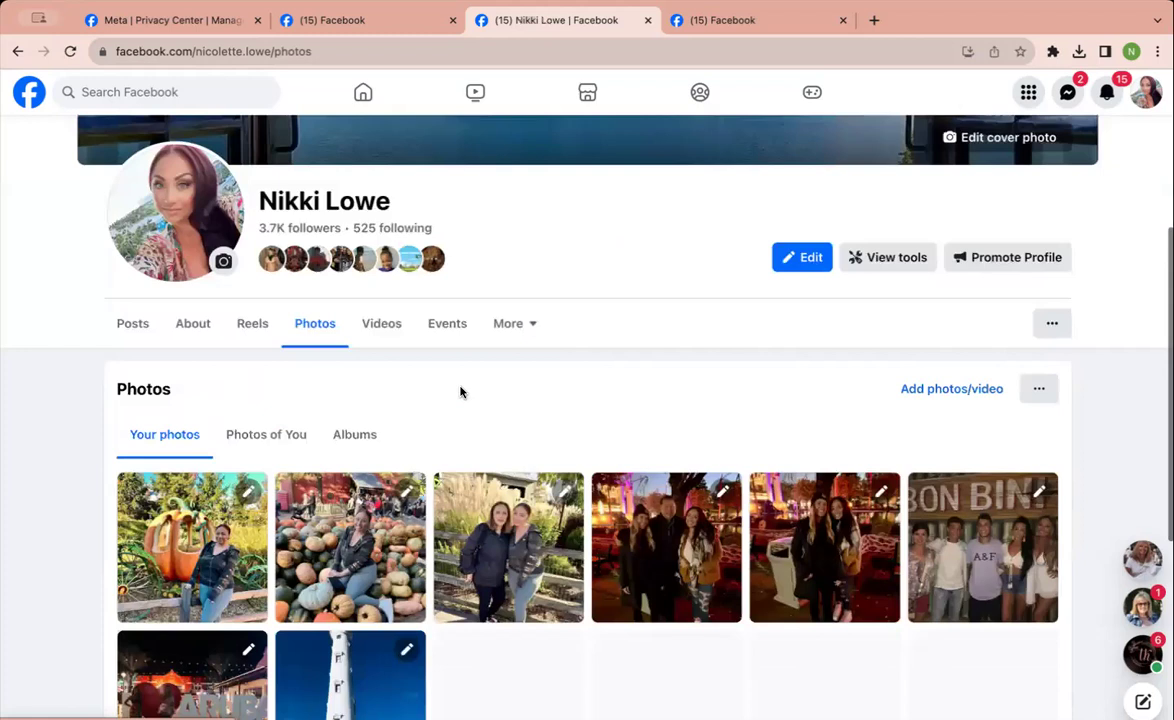
pyautogui.scroll(-1, 410, 415)
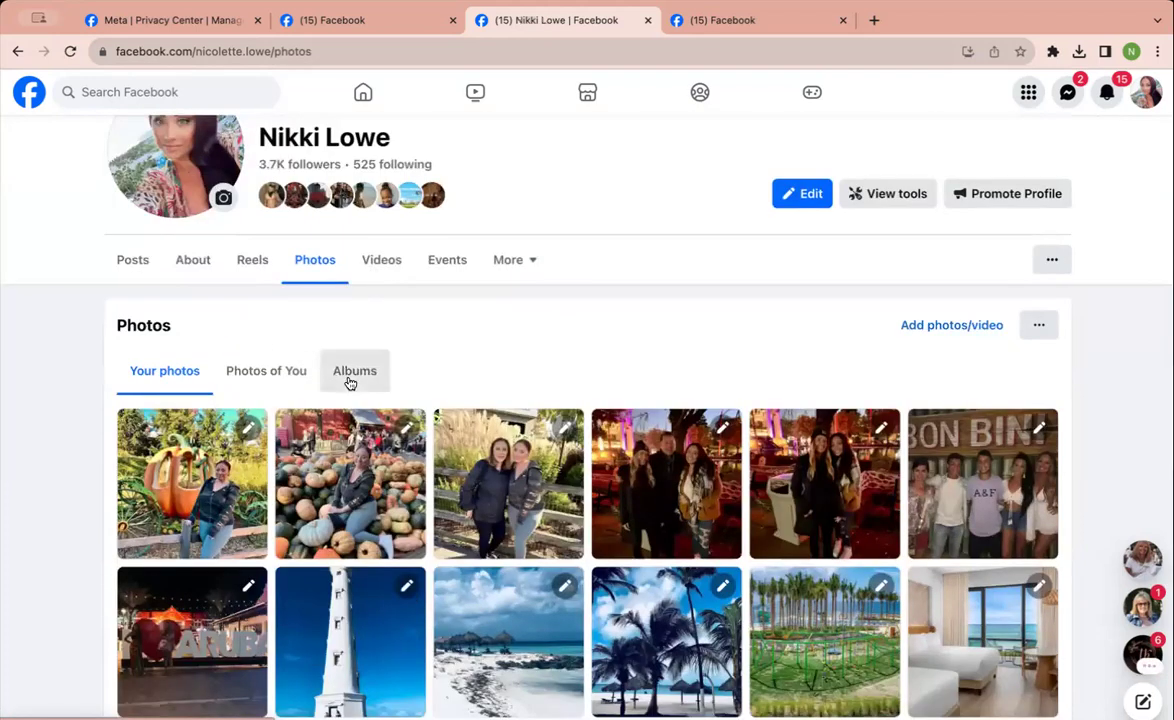
pyautogui.click(350, 383)
pyautogui.scroll(-2, 443, 262)
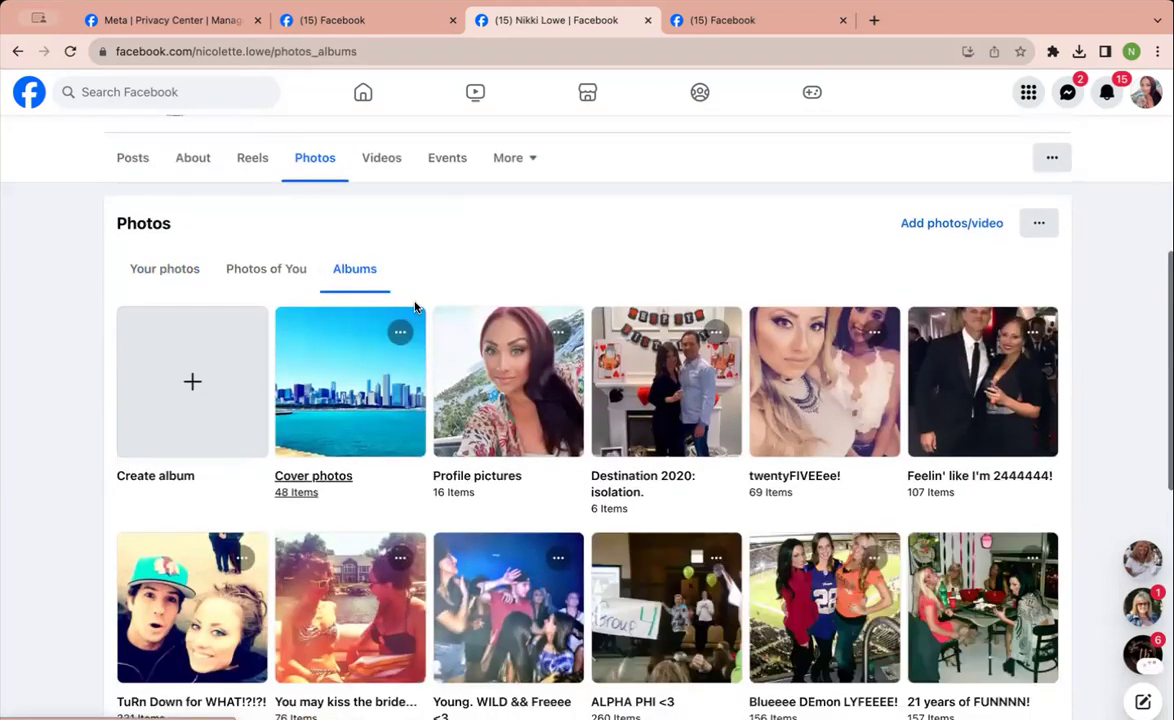
pyautogui.scroll(-2, 443, 262)
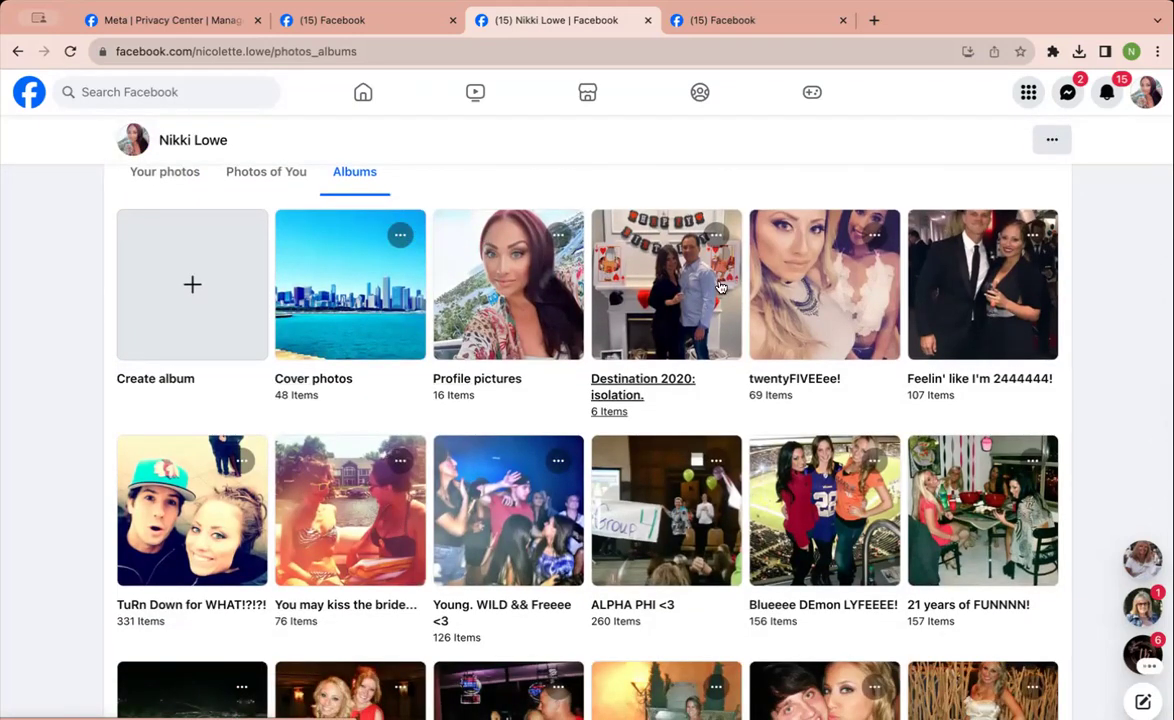
pyautogui.scroll(-1, 724, 240)
# Confirm the Destination 2020: isolation. album is set to Only me, then return to the albums
pyautogui.click(716, 181)
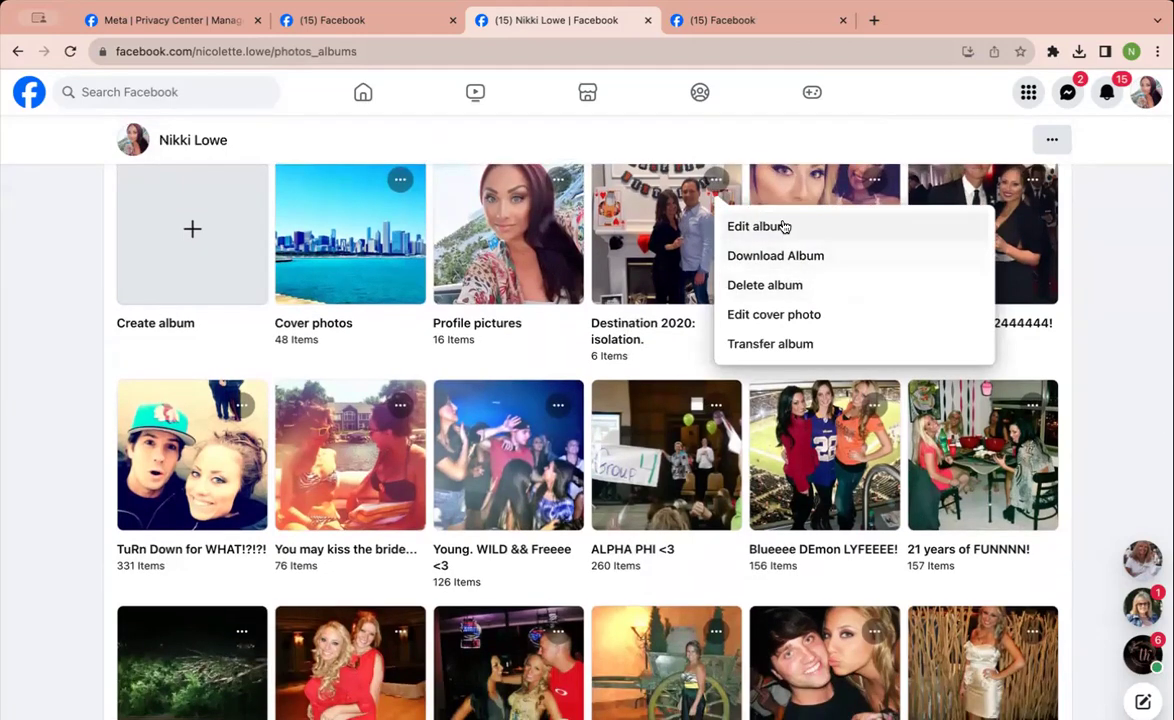
pyautogui.click(780, 227)
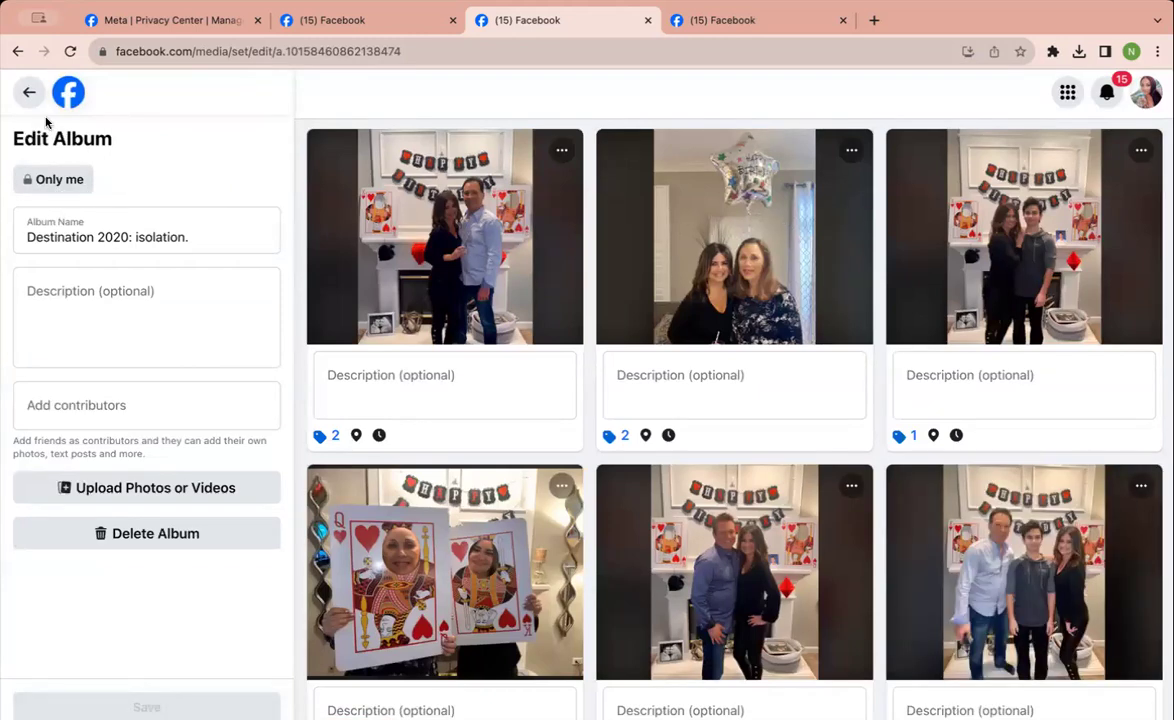
pyautogui.click(29, 92)
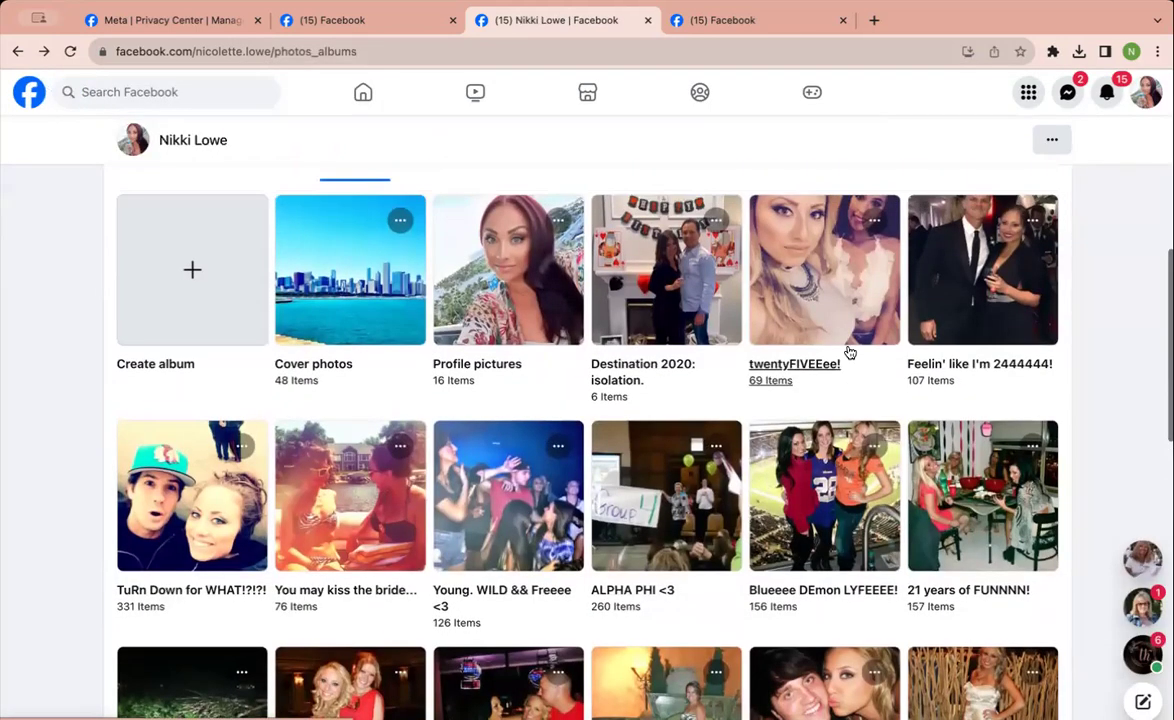
pyautogui.scroll(-1, 849, 352)
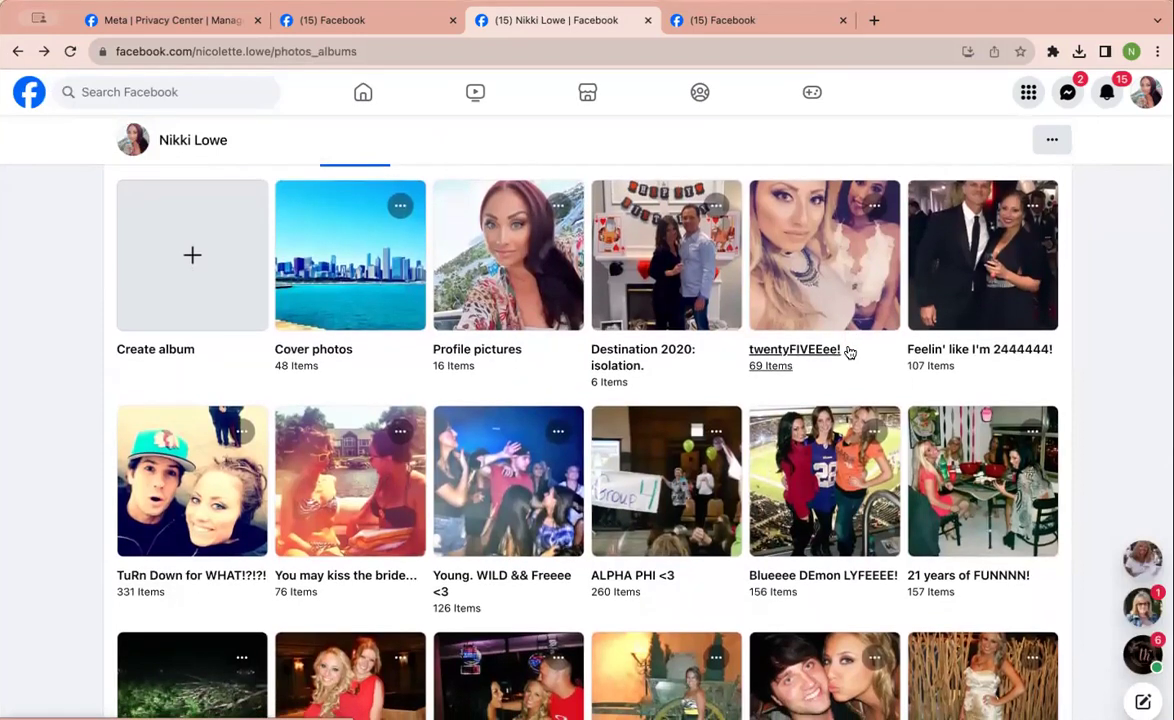
pyautogui.click(875, 207)
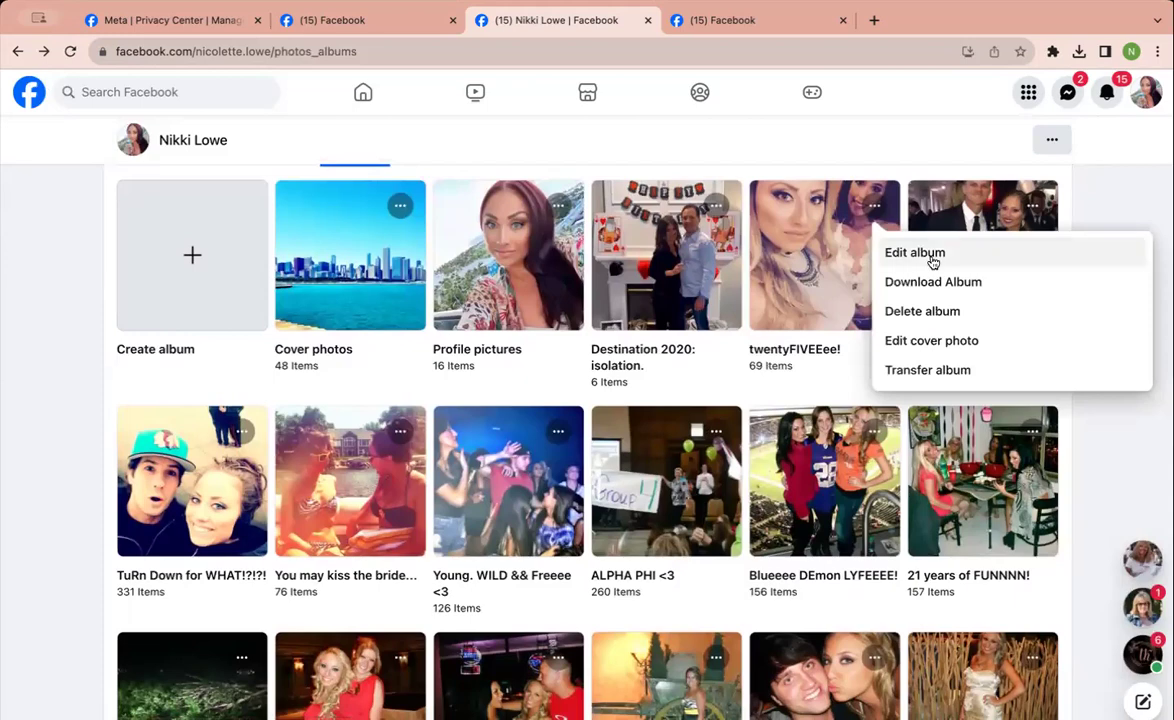
pyautogui.click(900, 238)
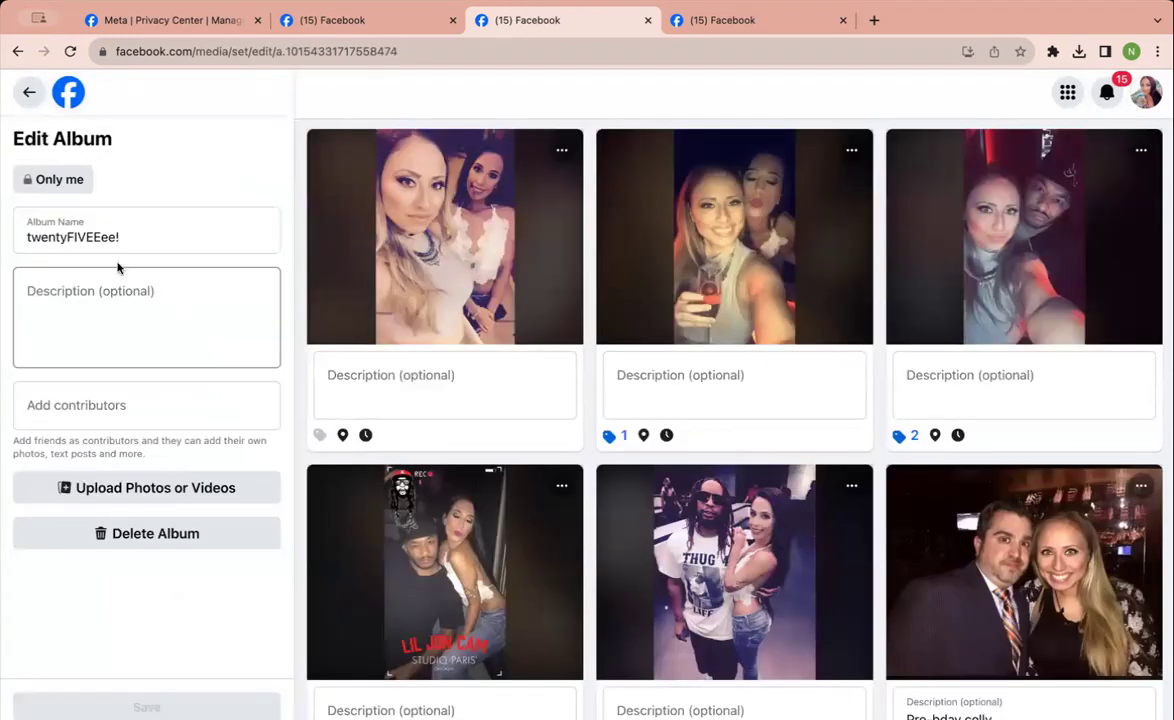
pyautogui.click(29, 92)
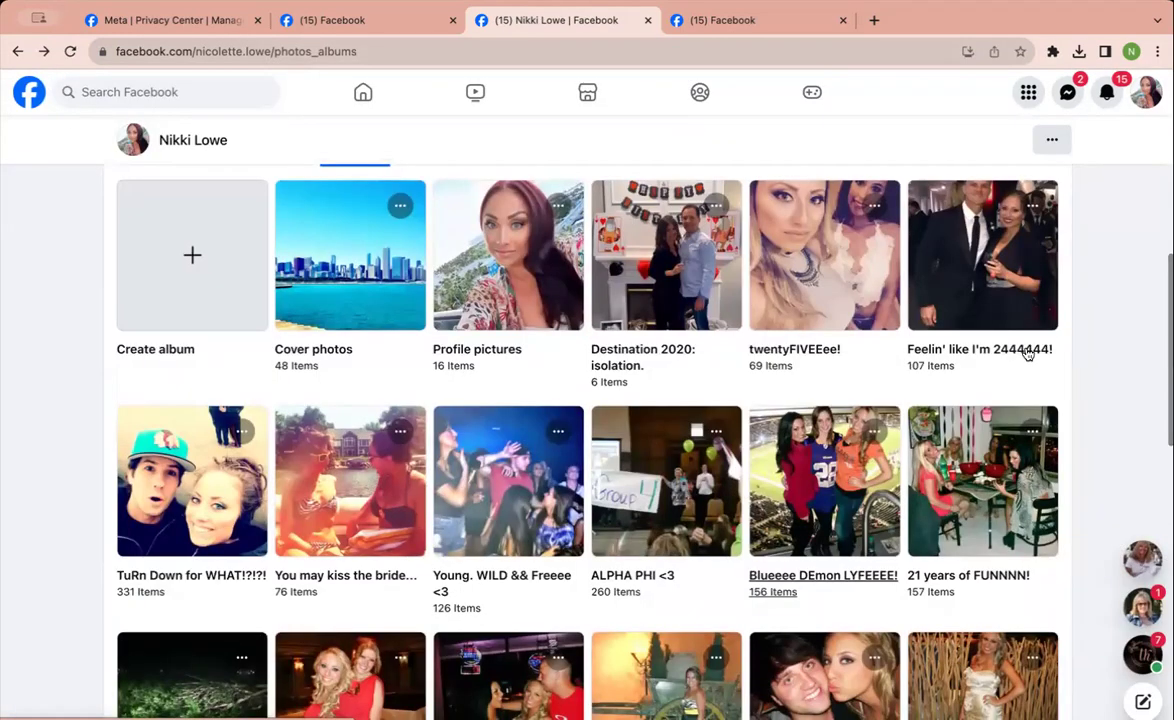
pyautogui.click(1033, 205)
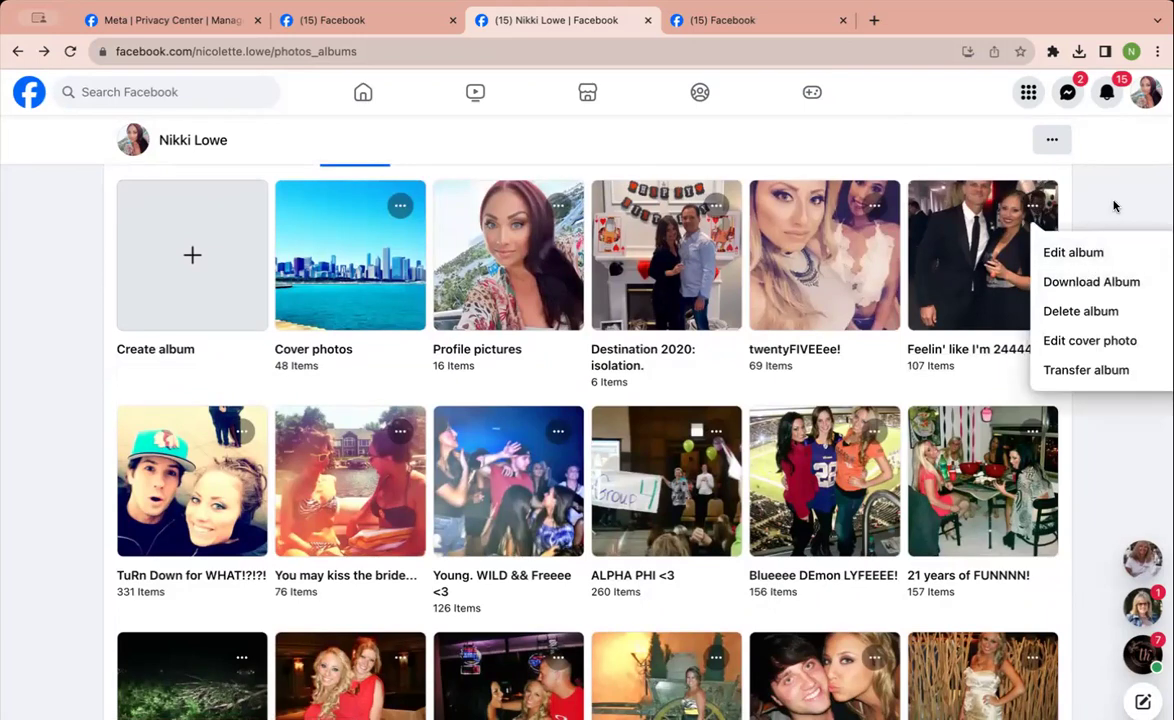
pyautogui.scroll(-1, 1114, 206)
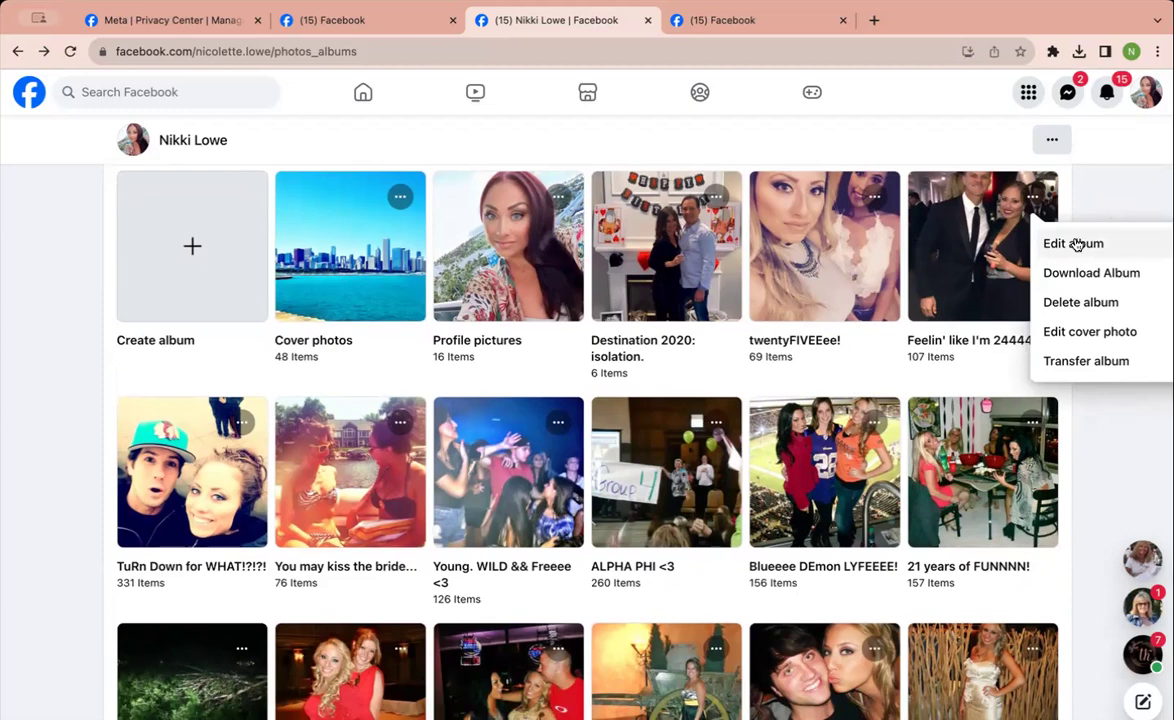
# Dismiss the album options menu and scroll through the photo albums
pyautogui.click(1090, 190)
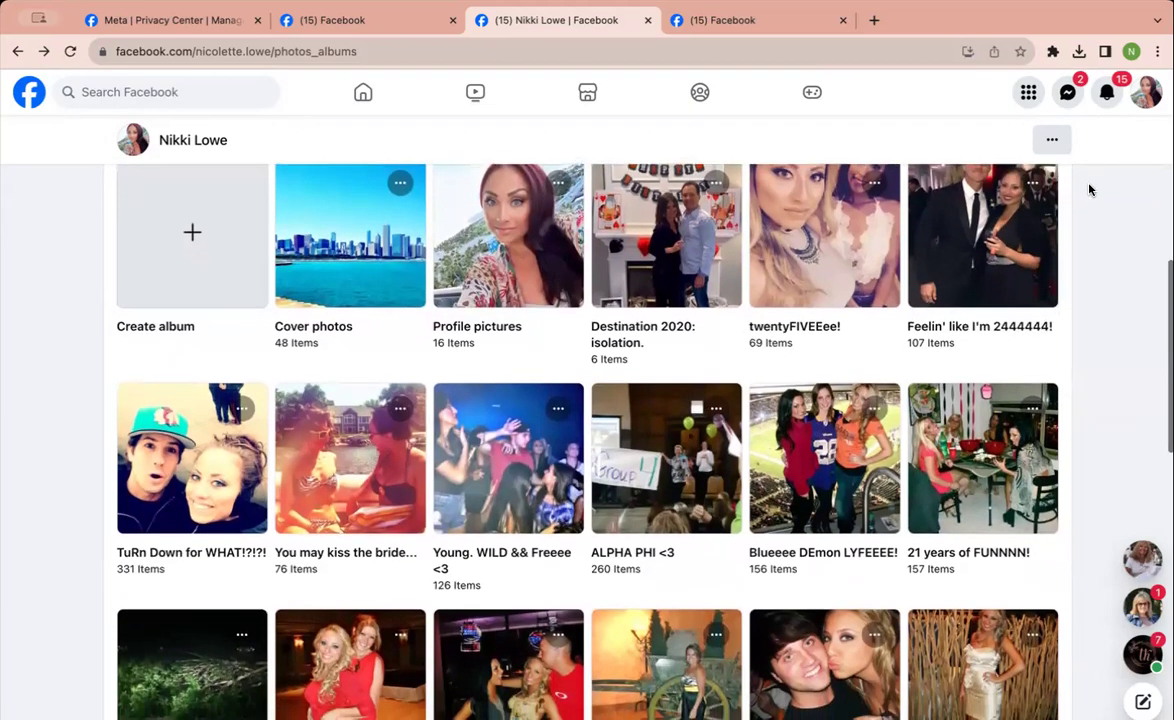
pyautogui.scroll(-10, 1090, 190)
pyautogui.scroll(-10, 779, 190)
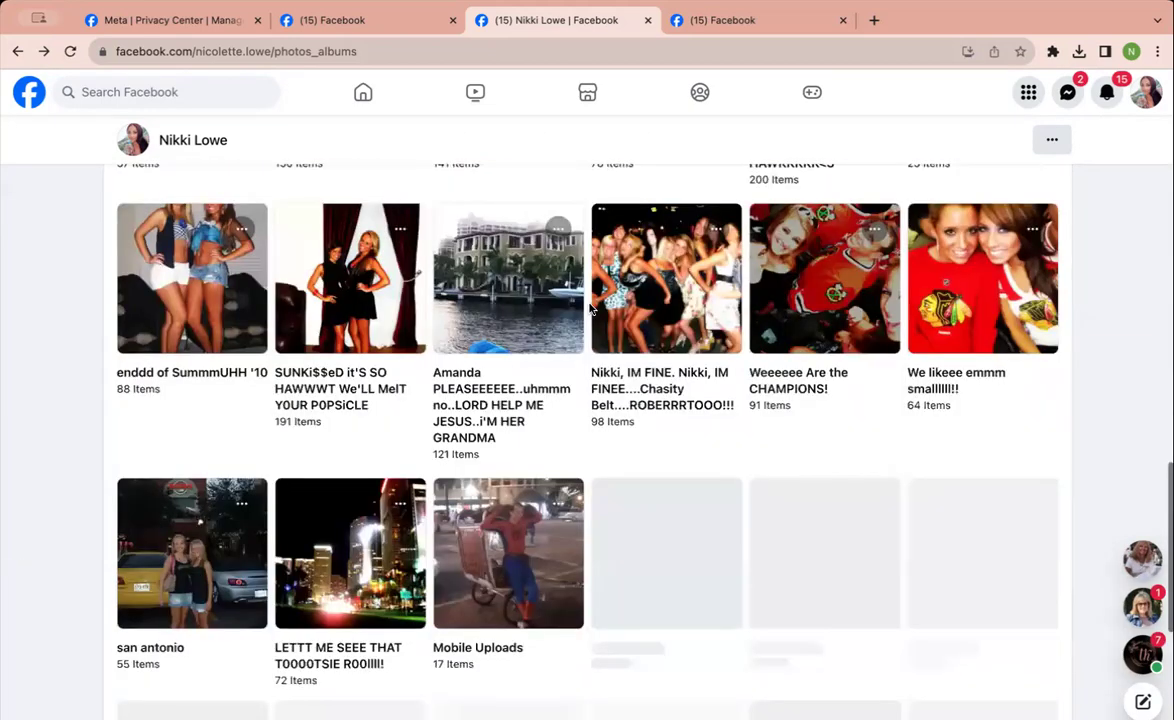
pyautogui.scroll(-5, 590, 308)
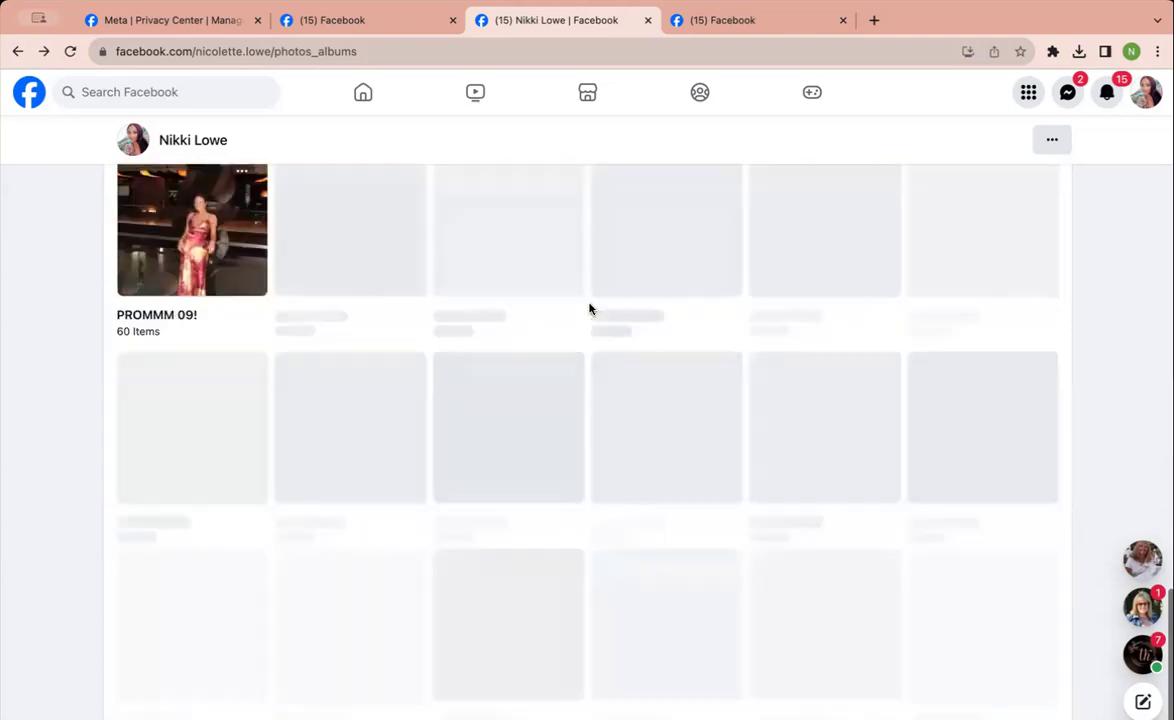
pyautogui.scroll(-3, 590, 308)
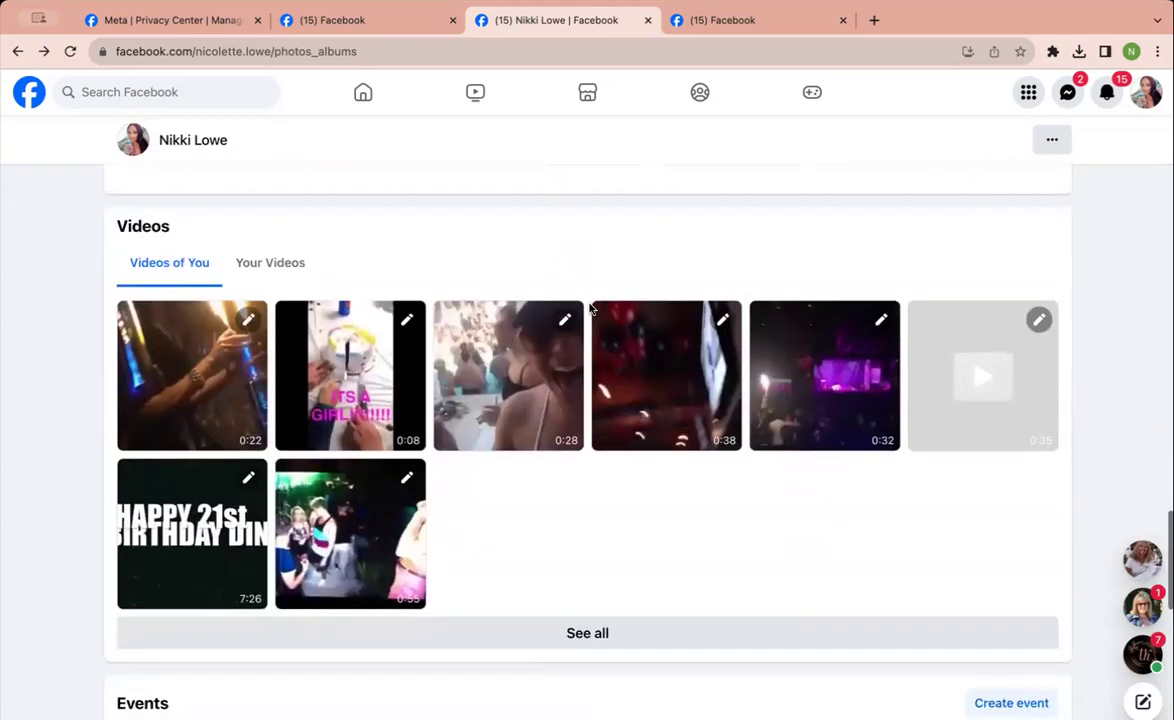
pyautogui.scroll(-2, 590, 308)
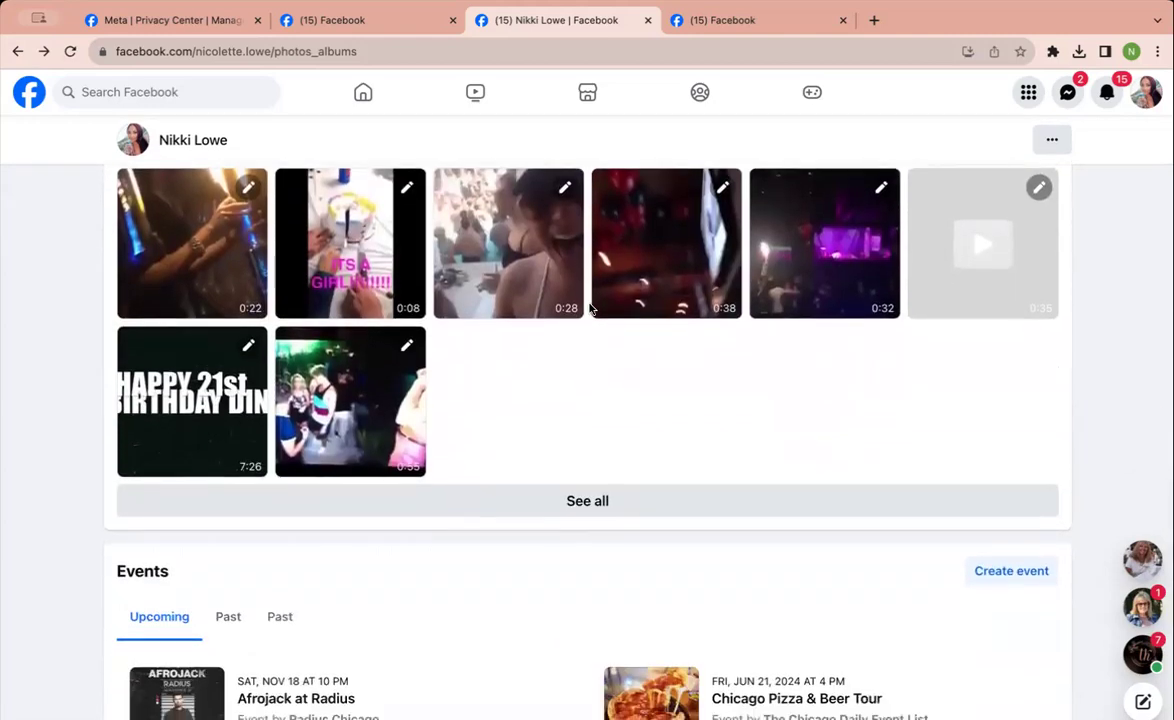
pyautogui.scroll(-3, 590, 308)
pyautogui.scroll(2, 597, 301)
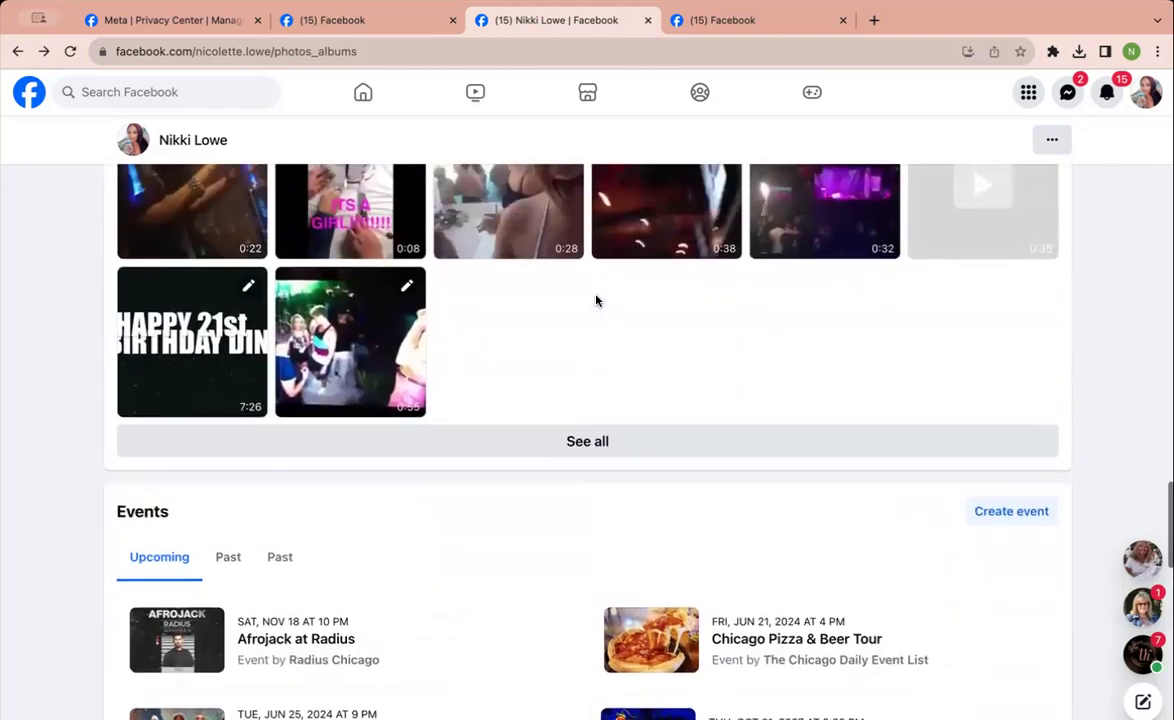
pyautogui.scroll(3, 597, 301)
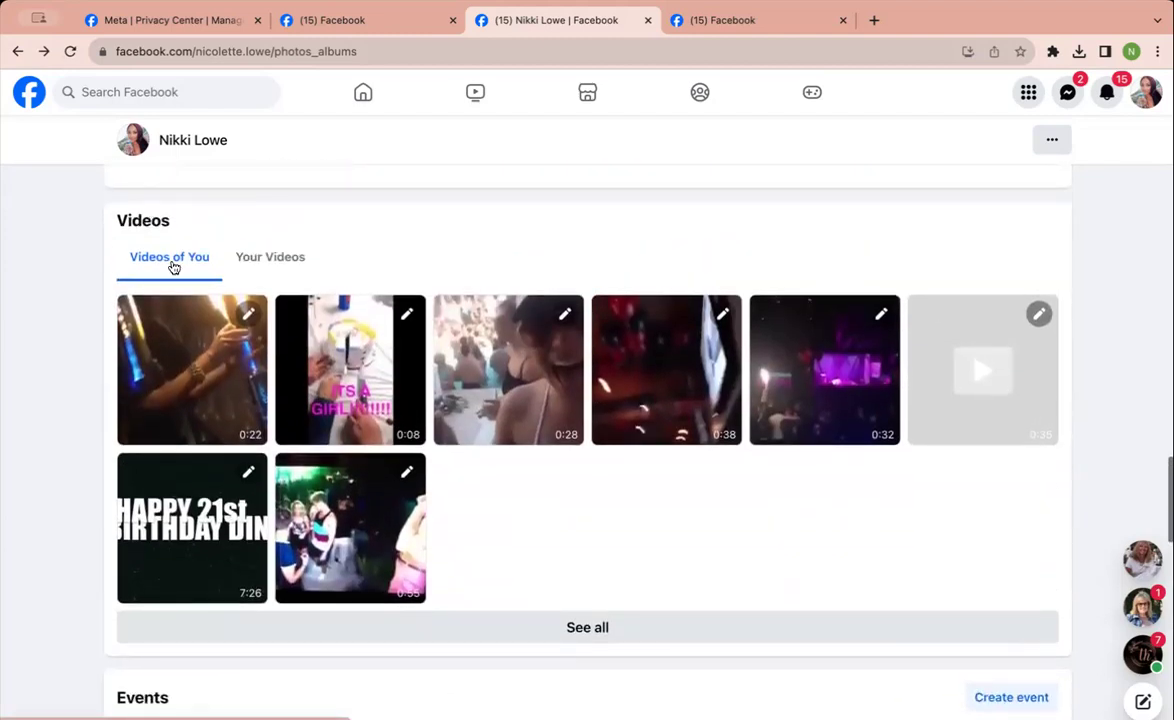
# Show Your Videos and scroll through the uploaded videos
pyautogui.click(250, 258)
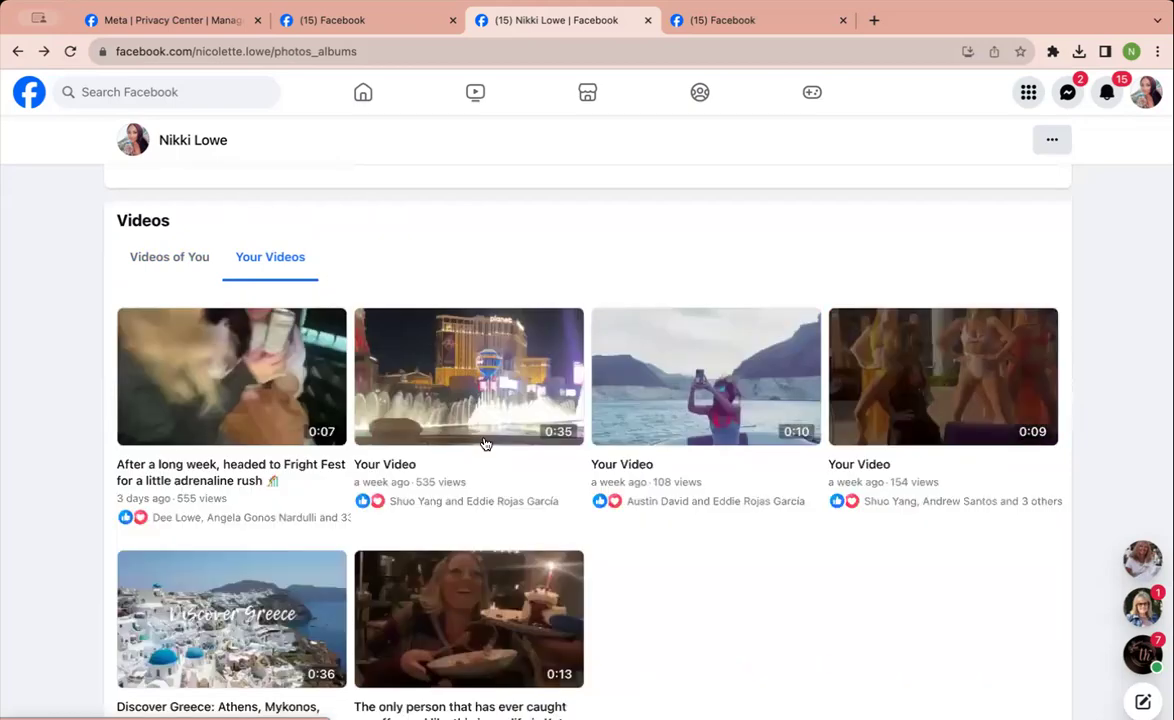
pyautogui.scroll(-2, 696, 472)
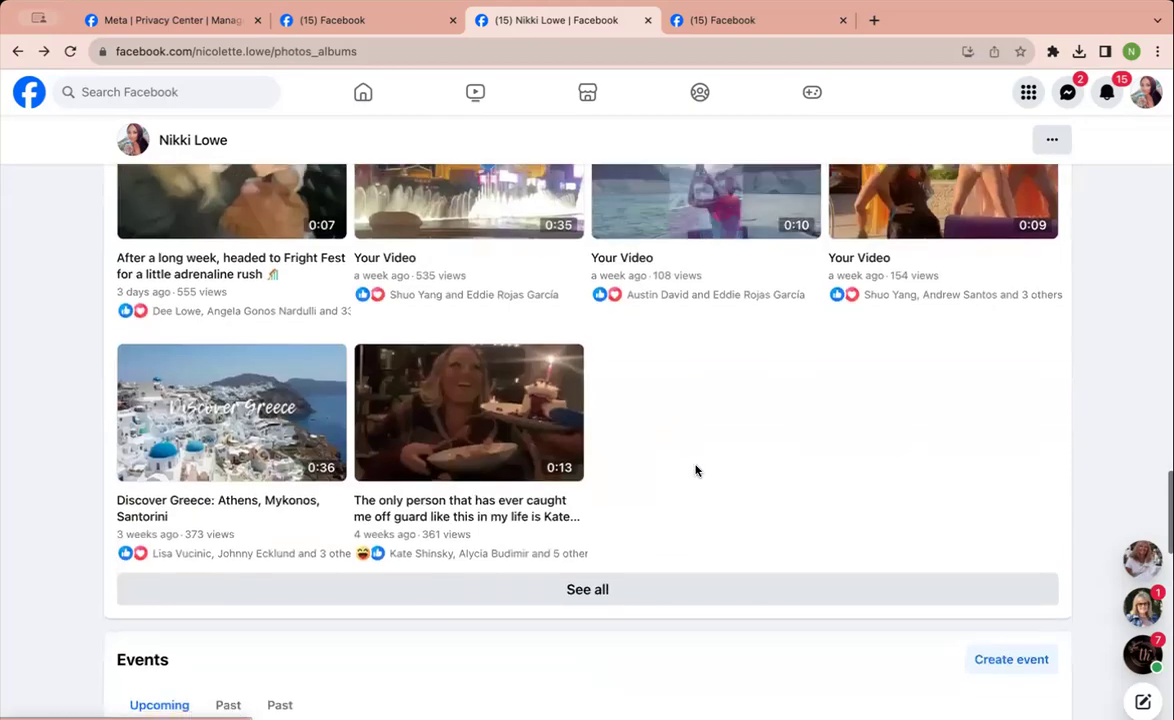
pyautogui.scroll(-6, 696, 471)
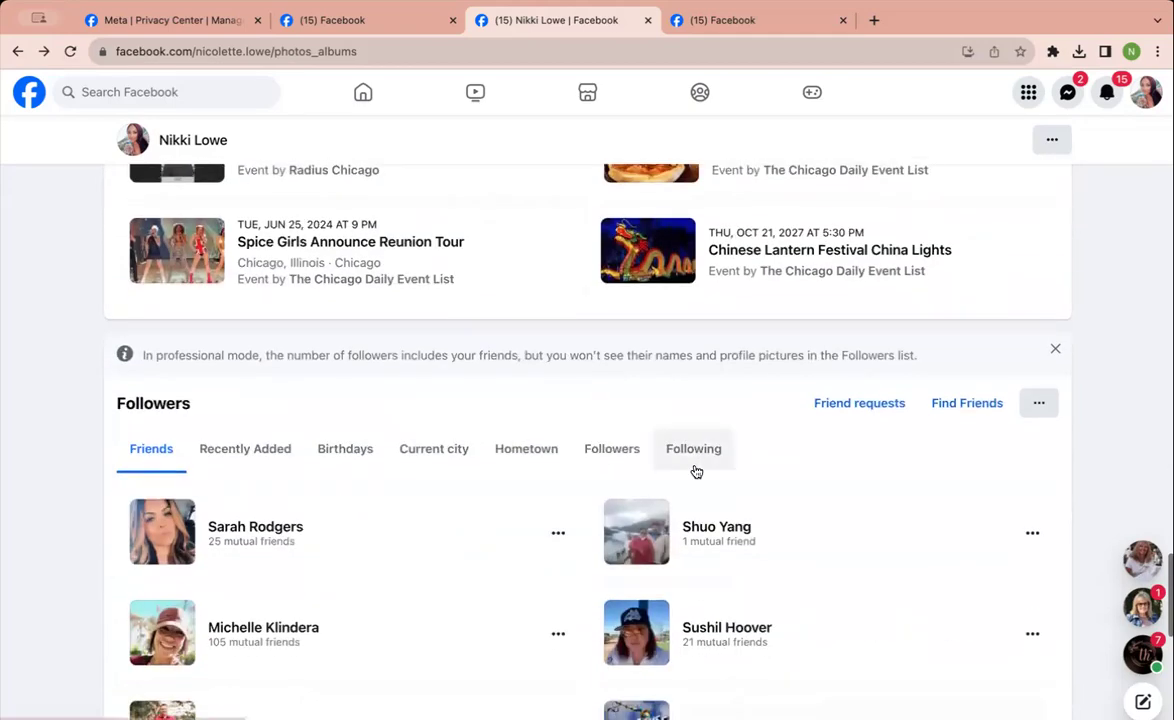
pyautogui.scroll(-2, 696, 472)
pyautogui.scroll(10, 696, 472)
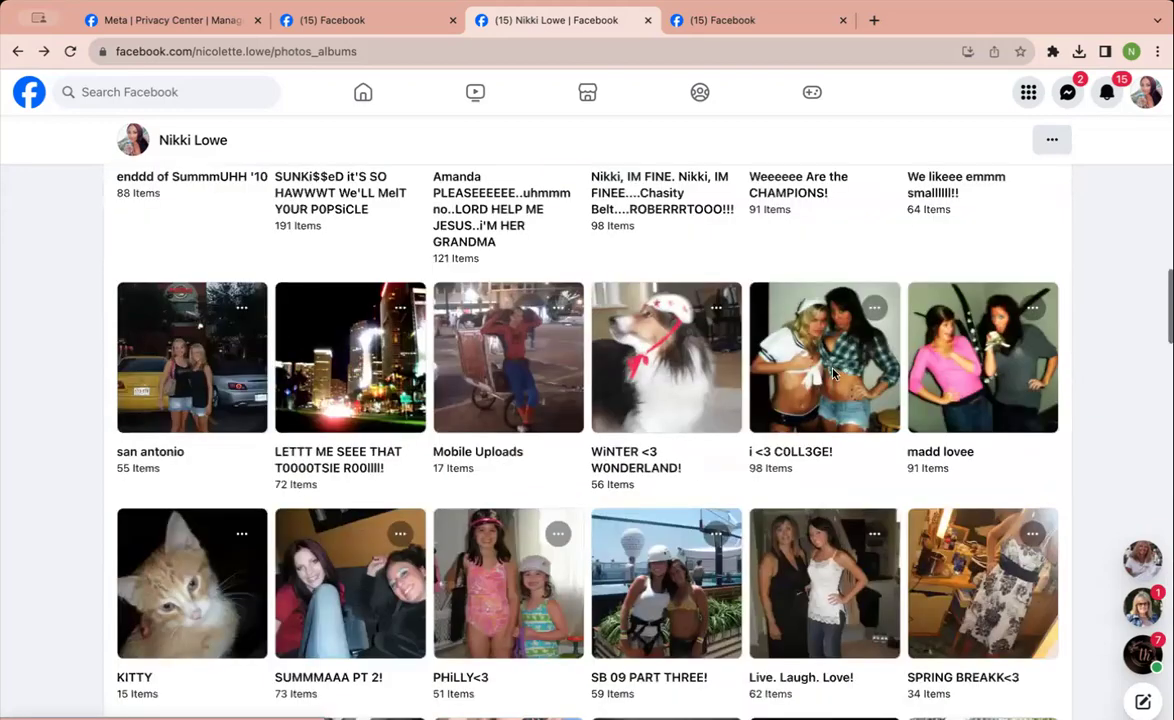
pyautogui.scroll(10, 1101, 287)
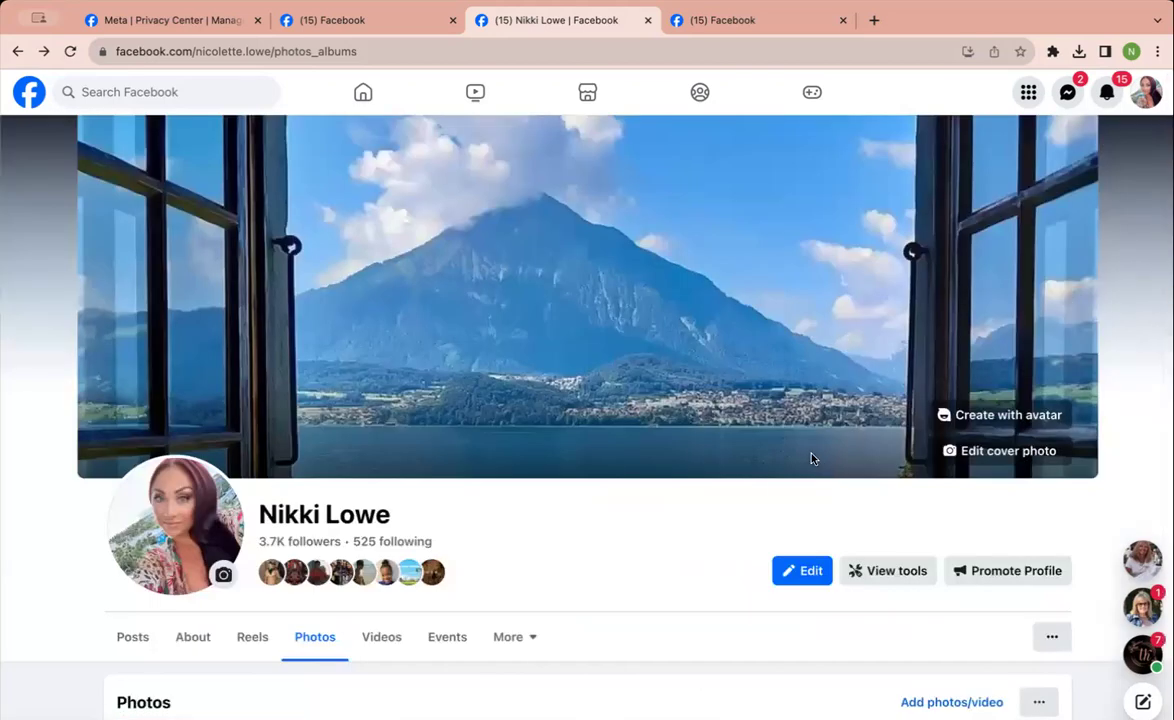
pyautogui.scroll(-2, 790, 475)
# Open the About section and view Work and education, then Places lived
pyautogui.click(194, 486)
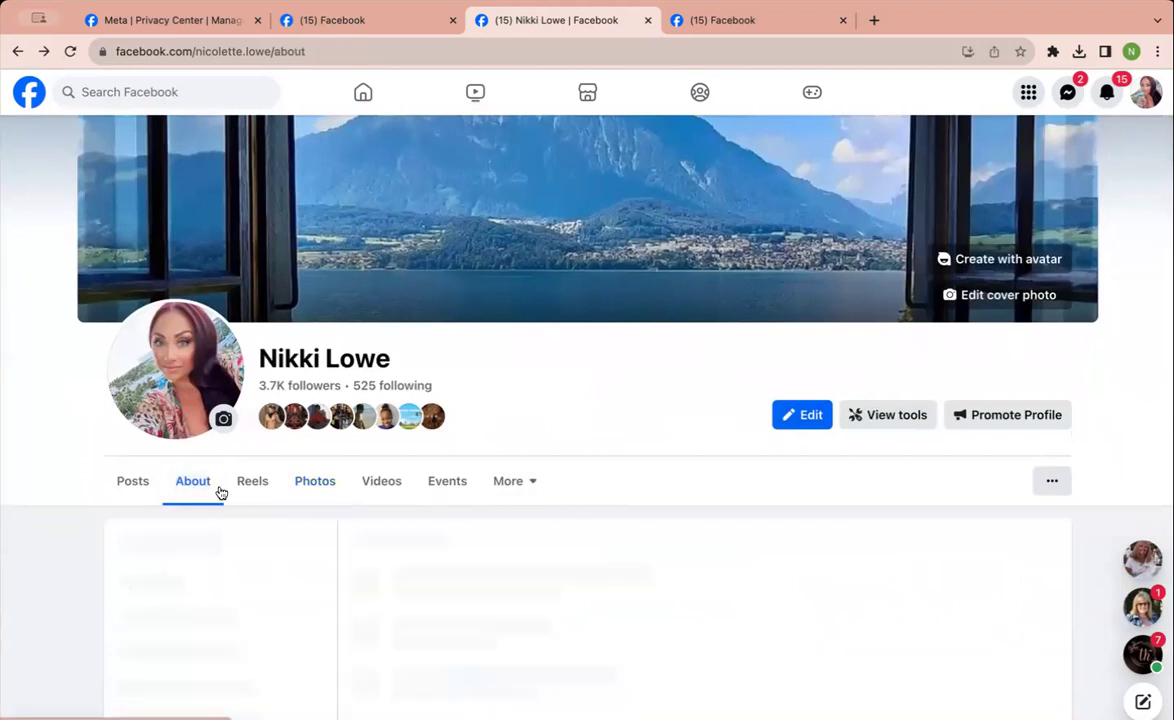
pyautogui.scroll(-3, 275, 511)
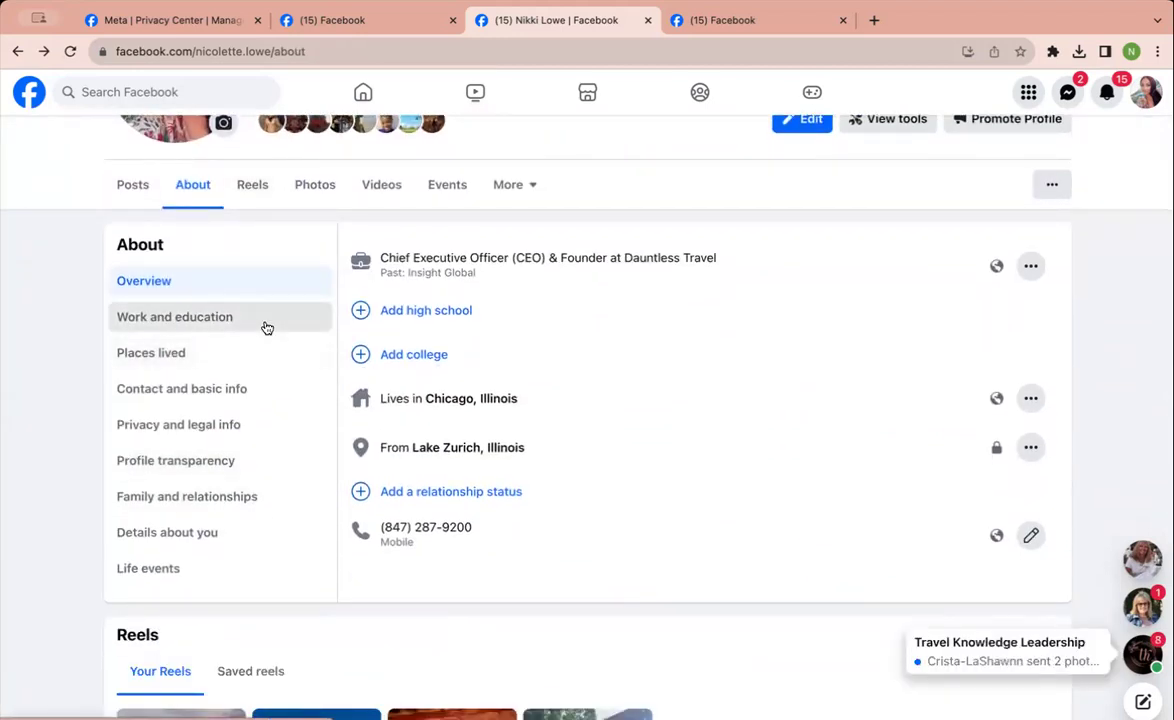
pyautogui.click(264, 327)
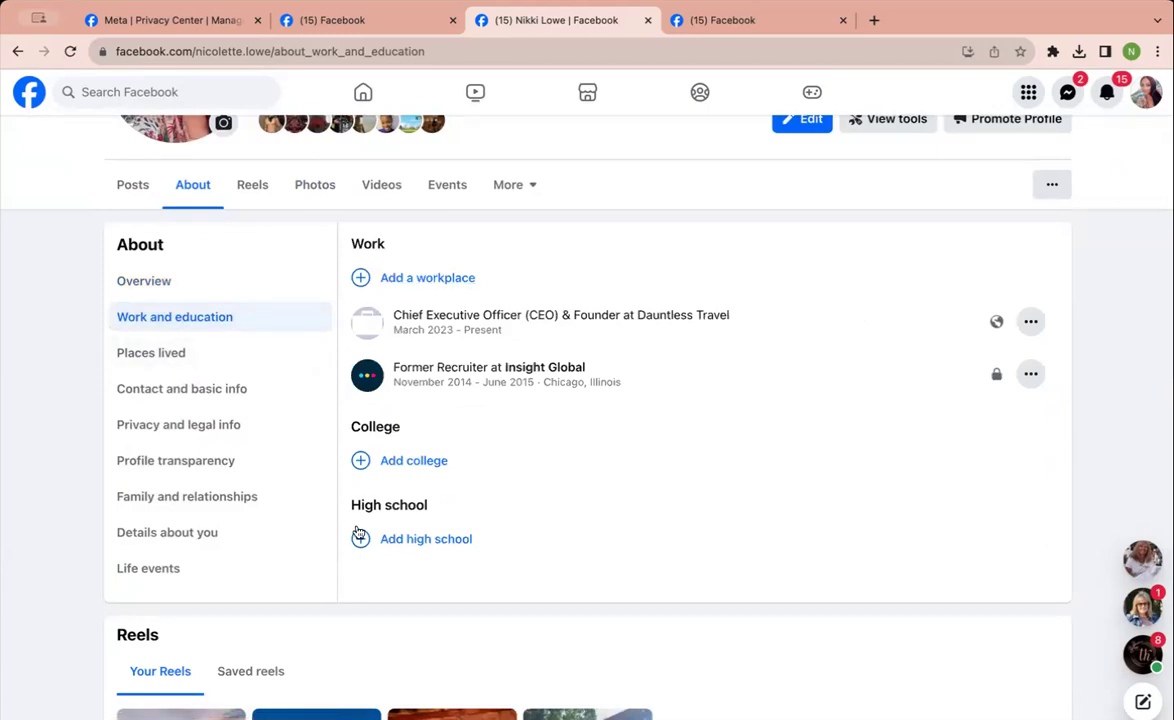
pyautogui.click(217, 356)
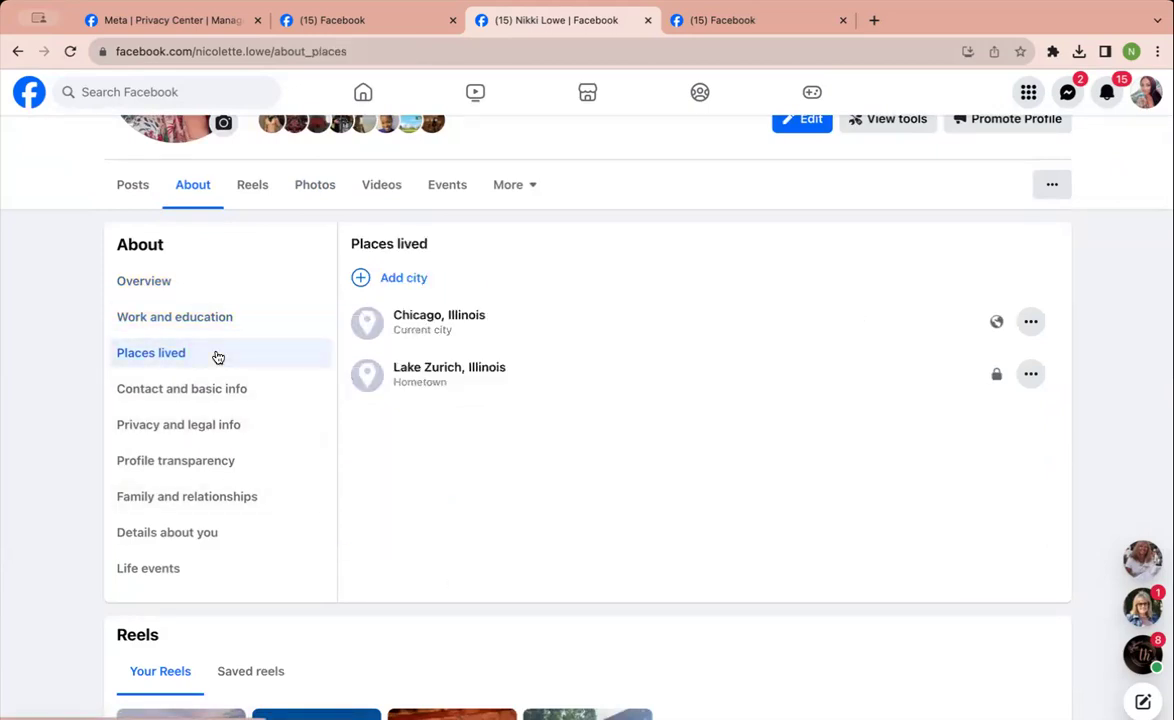
# View Contact and basic info, Privacy and legal info, Profile transparency, then Details about you
pyautogui.click(200, 392)
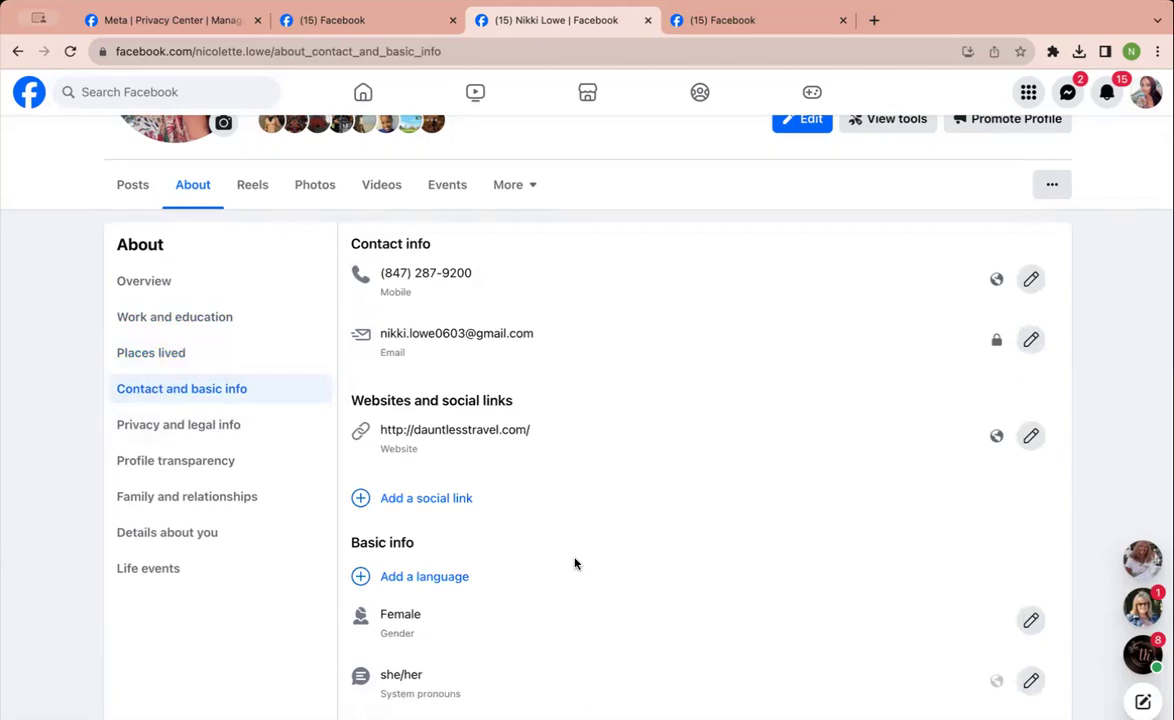
pyautogui.scroll(-1, 575, 563)
pyautogui.click(254, 380)
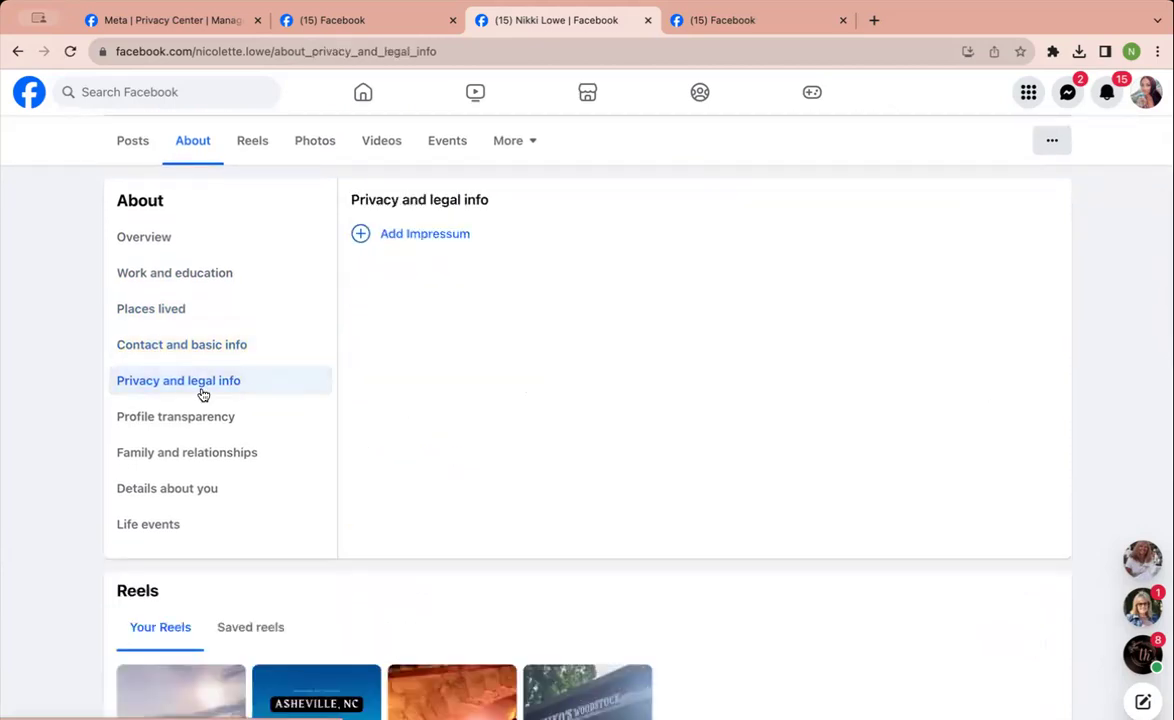
pyautogui.click(190, 417)
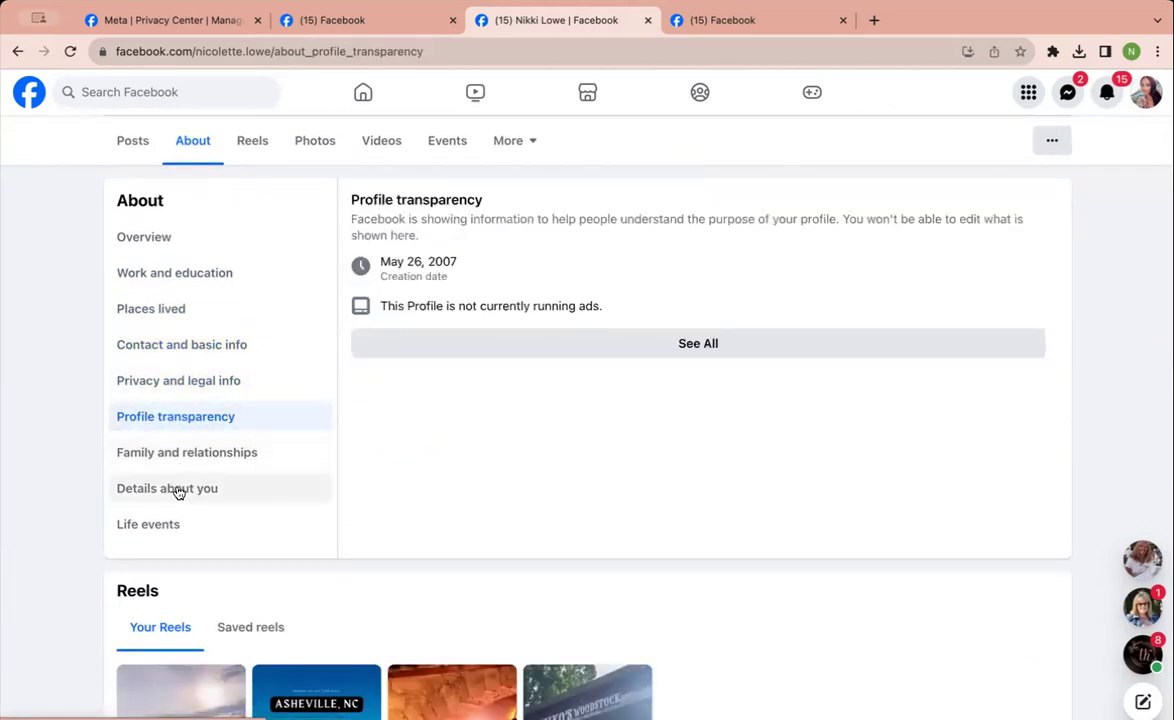
pyautogui.click(176, 489)
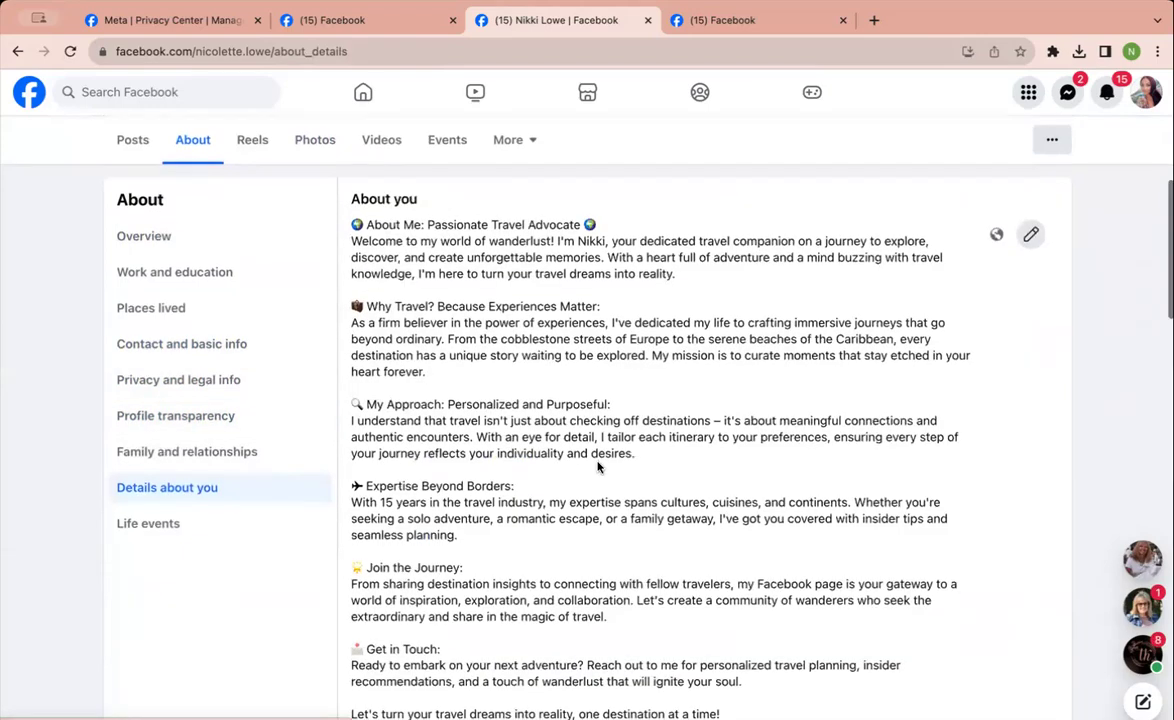
# Scroll through the About you bio, nickname and four travel quotes, then back up
pyautogui.scroll(-1, 598, 466)
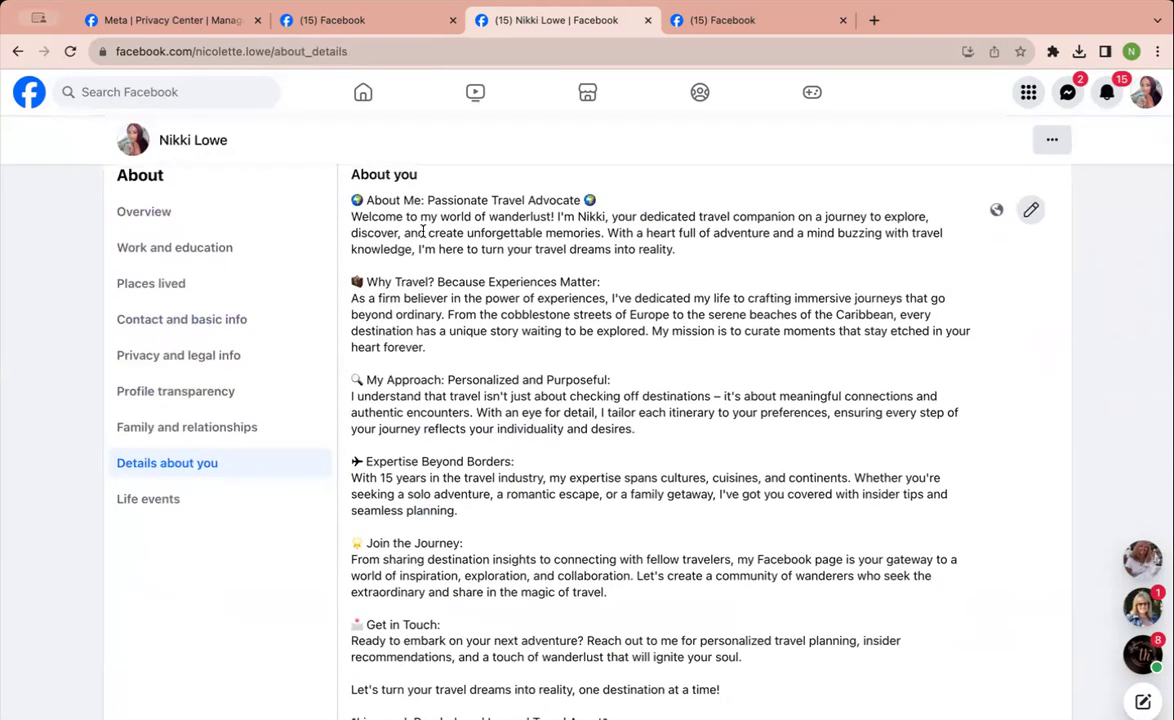
pyautogui.scroll(-2, 547, 303)
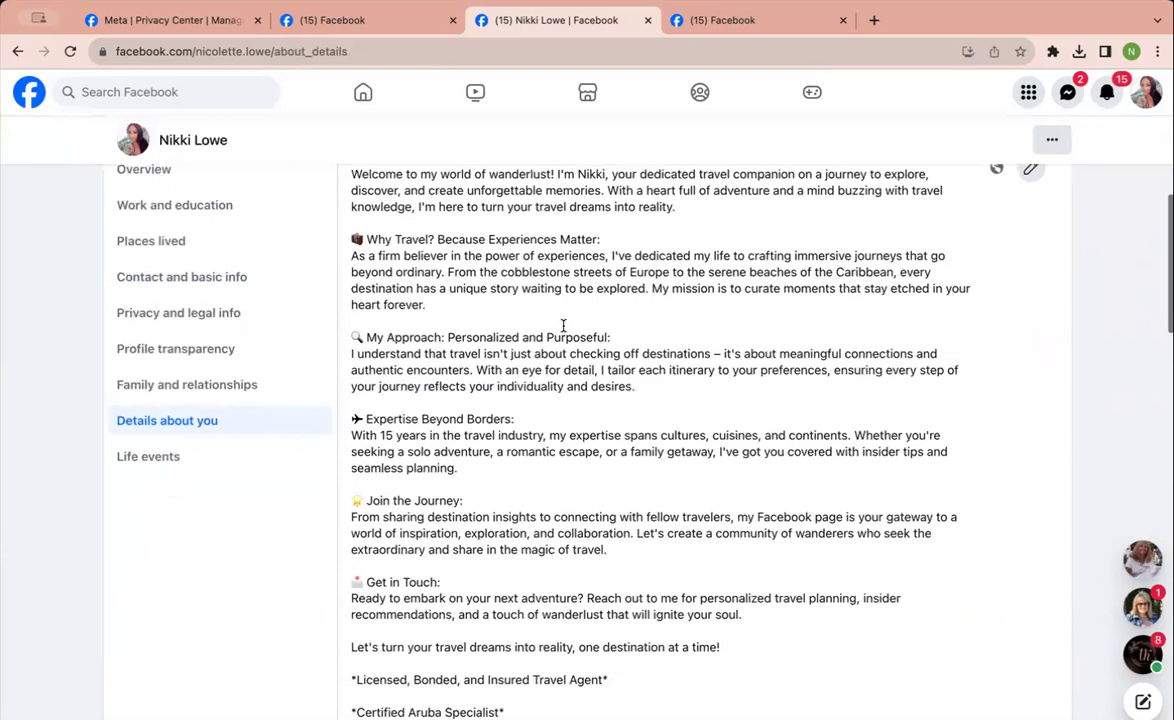
pyautogui.scroll(-1, 563, 325)
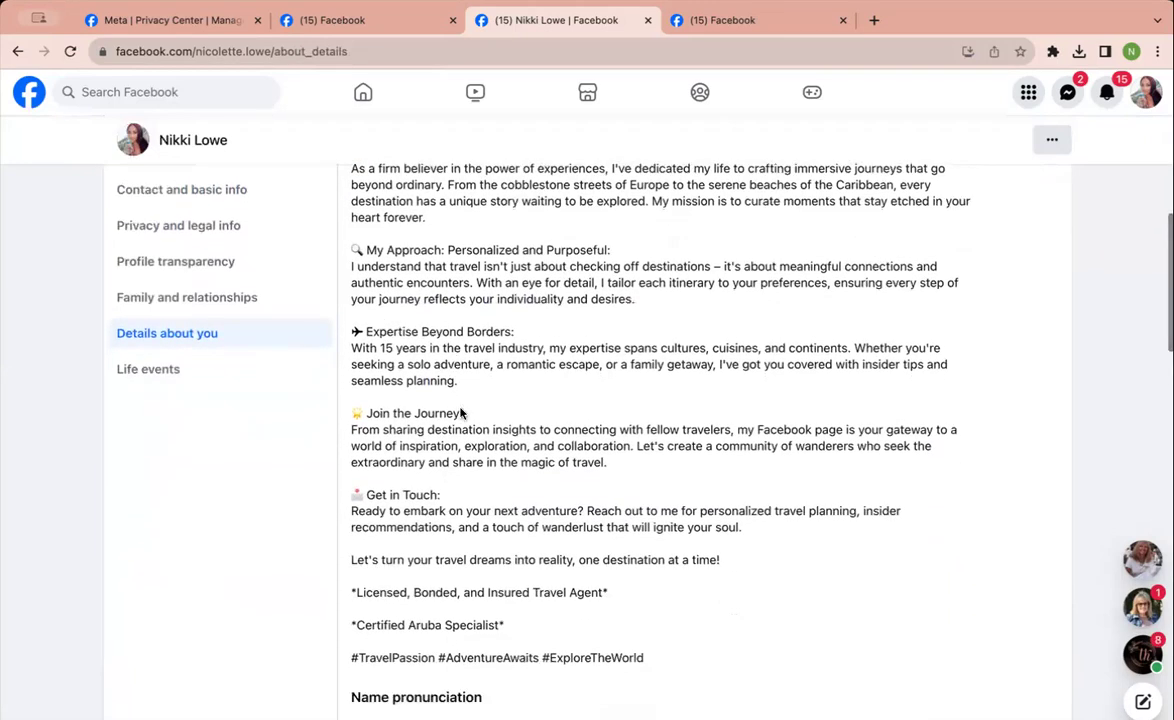
pyautogui.scroll(-3, 645, 557)
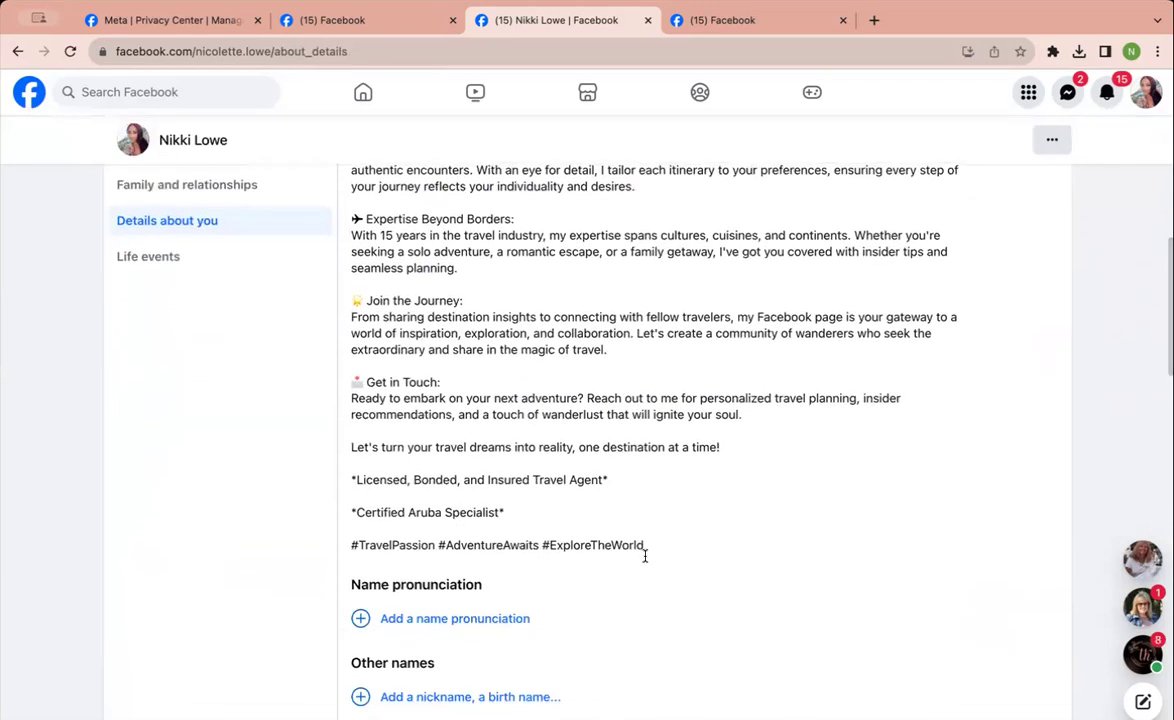
pyautogui.scroll(-10, 645, 557)
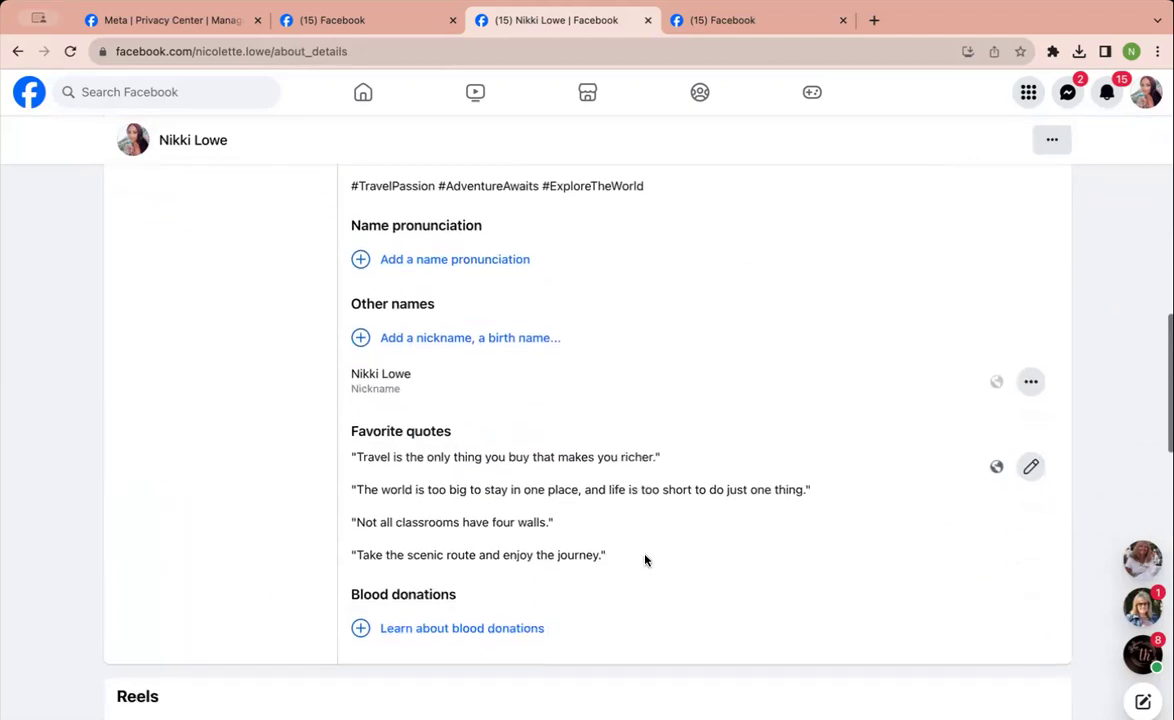
pyautogui.scroll(-7, 645, 560)
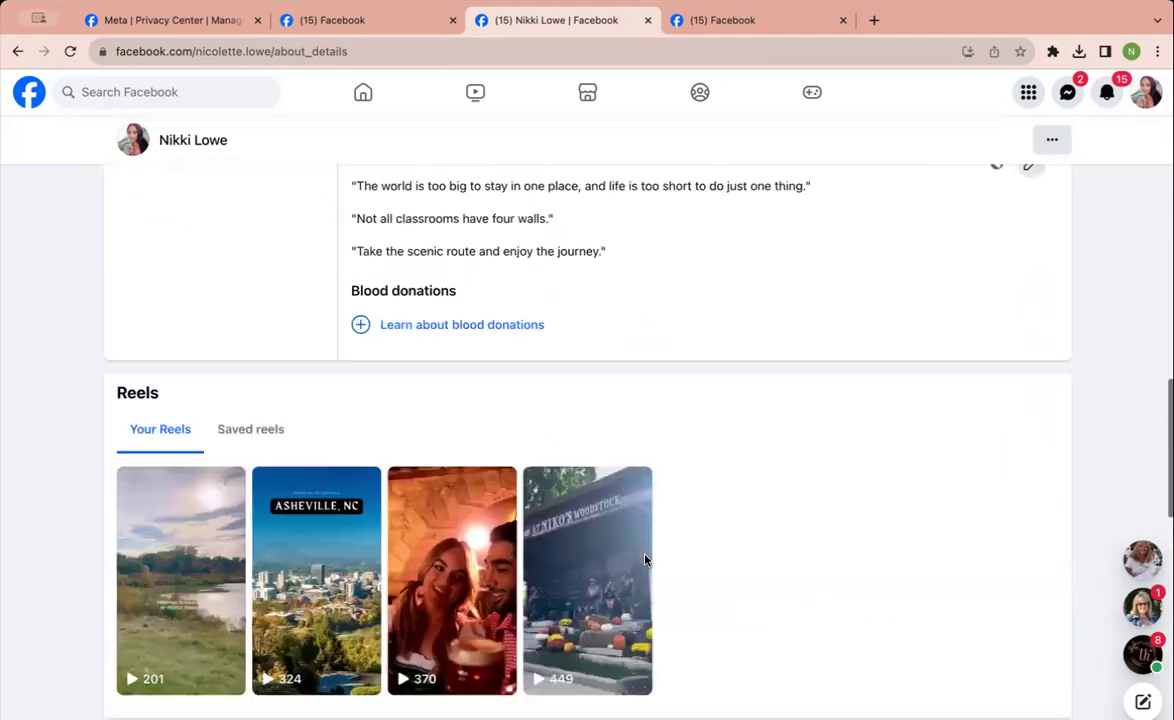
pyautogui.scroll(16, 645, 560)
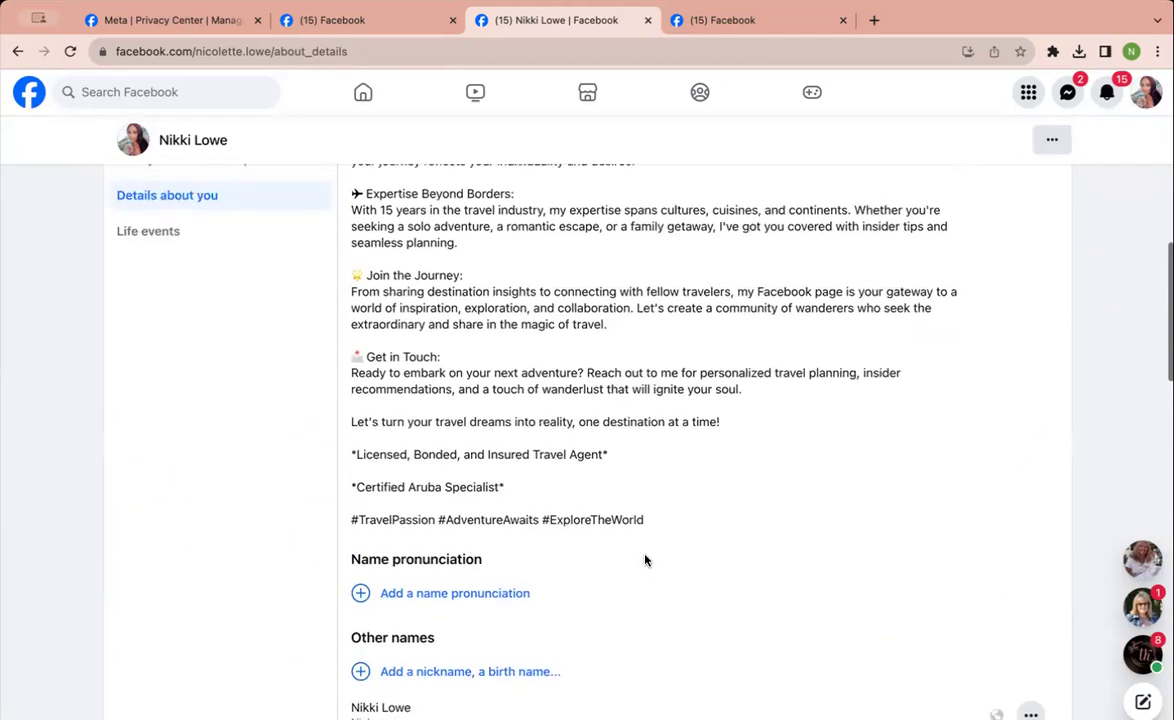
pyautogui.scroll(8, 645, 560)
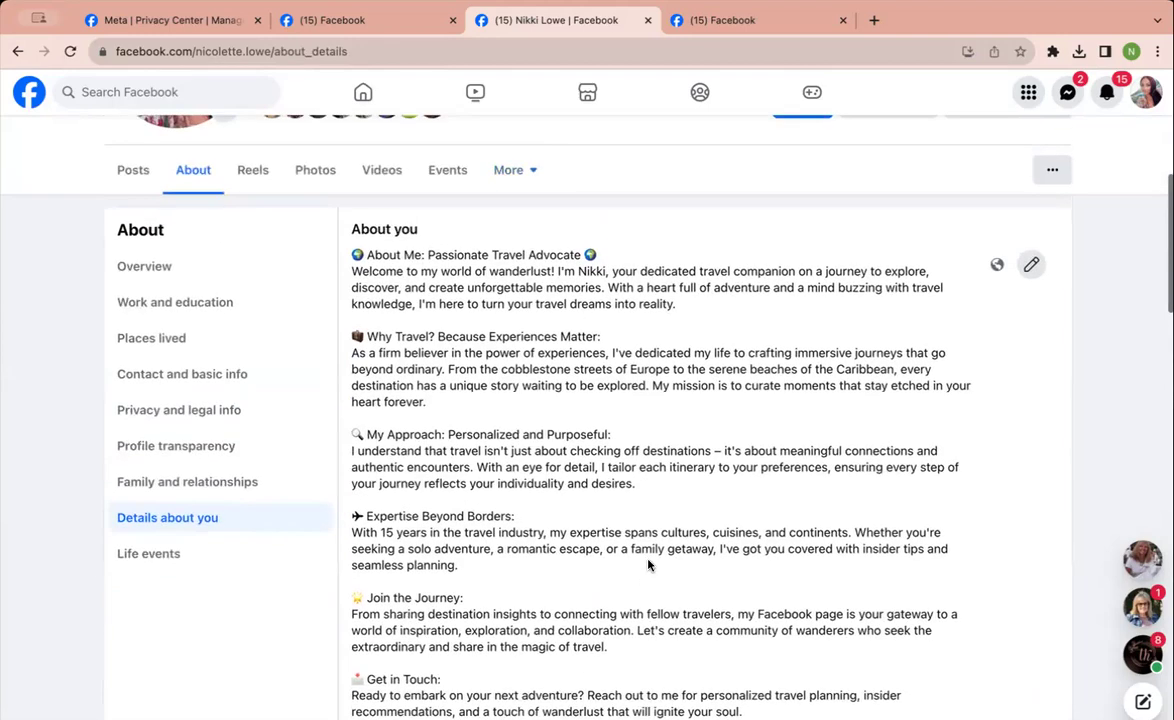
pyautogui.click(163, 551)
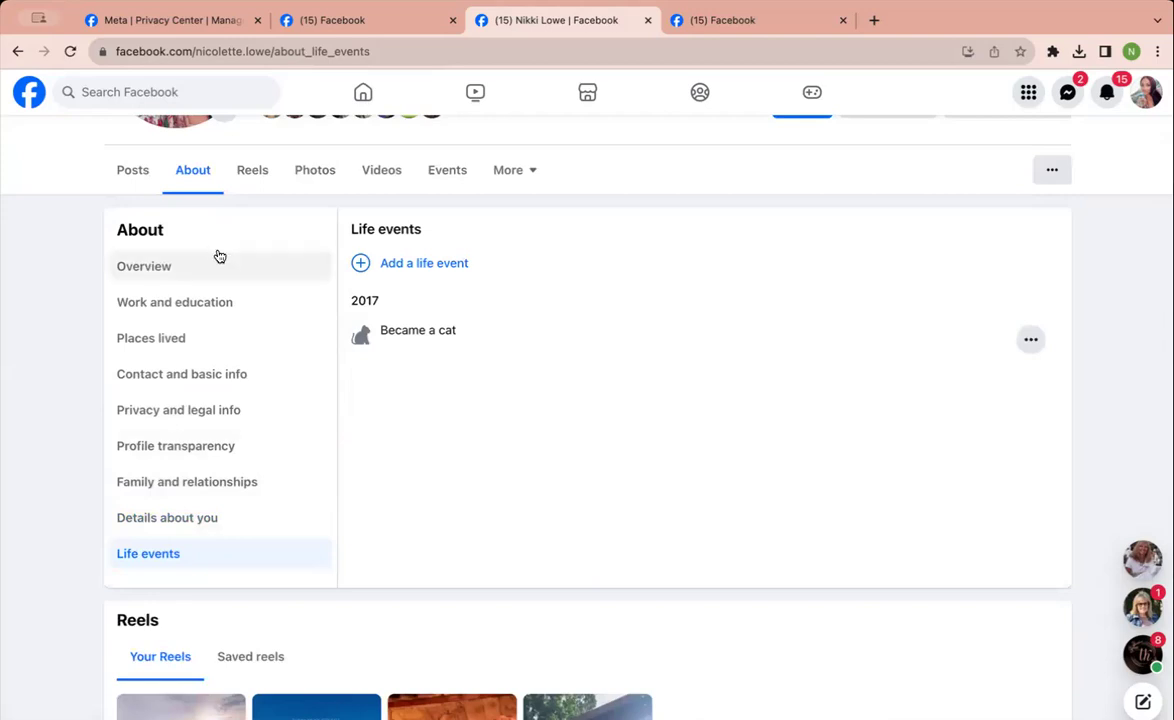
pyautogui.scroll(2, 574, 178)
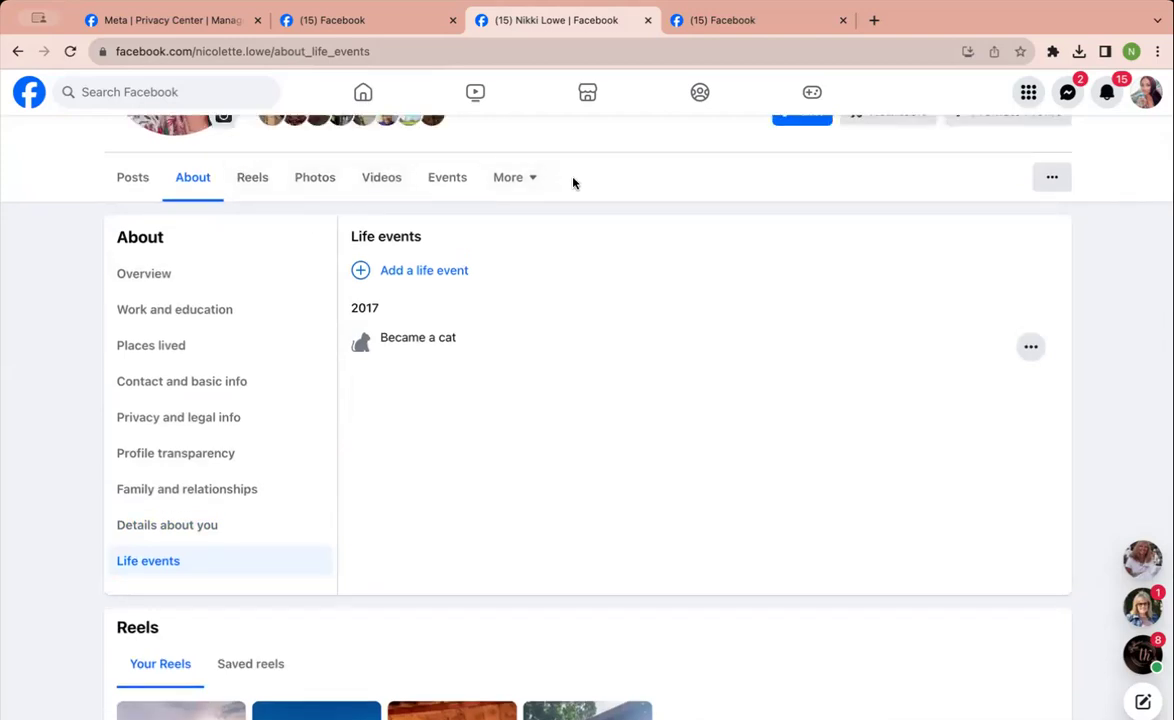
pyautogui.scroll(4, 574, 183)
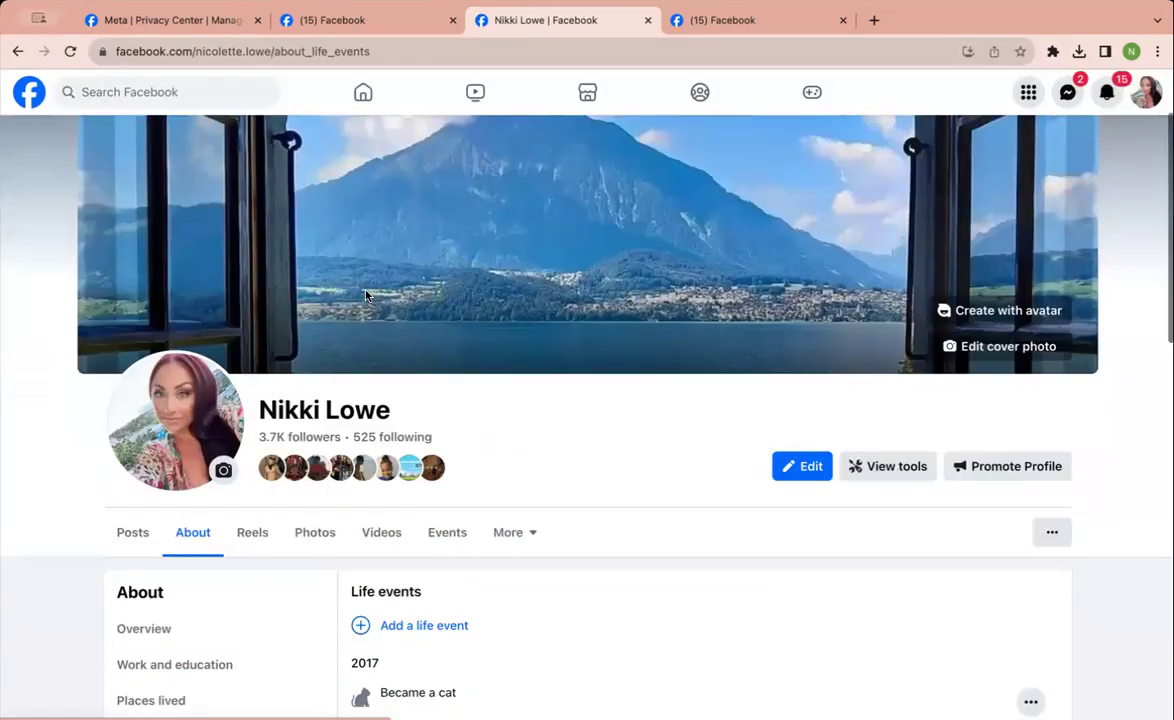
pyautogui.scroll(5, 366, 297)
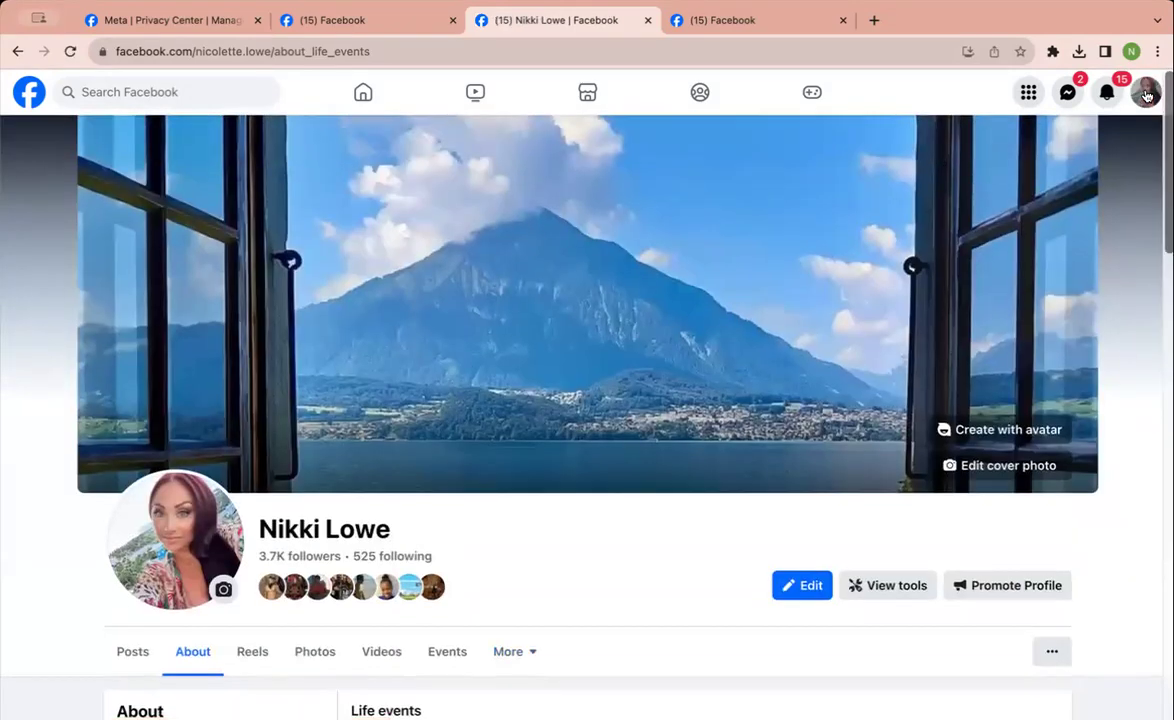
# Go through the account menu's Settings & privacy to the Privacy settings page
pyautogui.click(1146, 92)
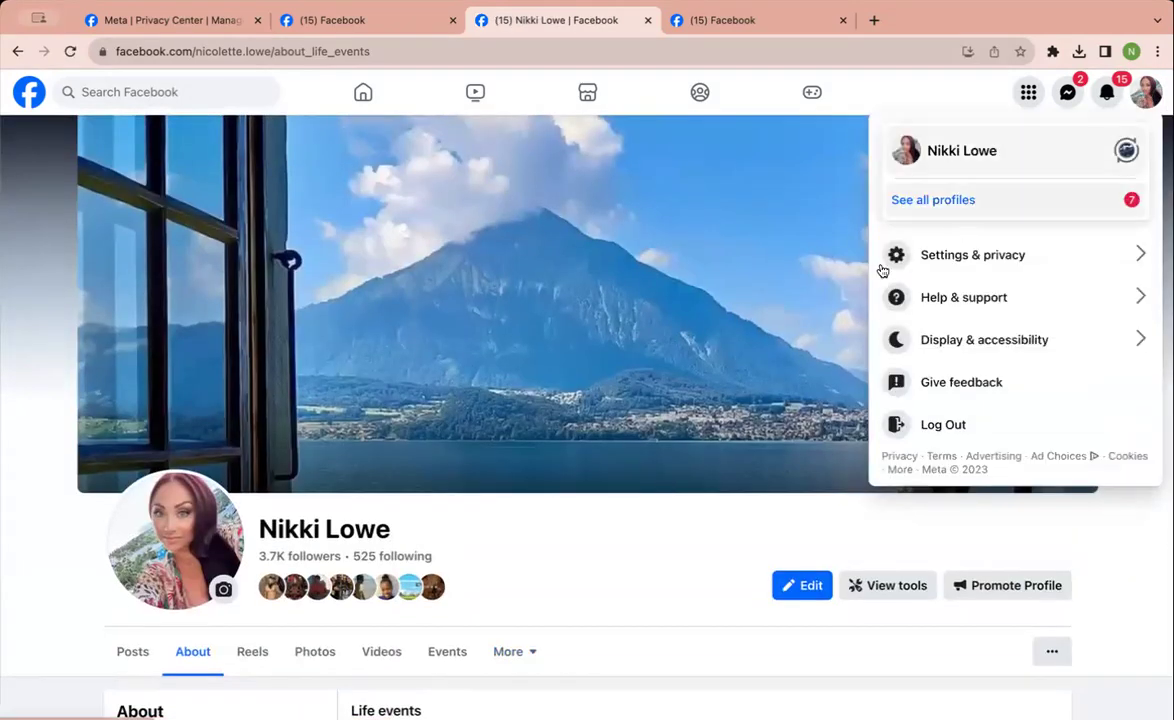
pyautogui.click(1140, 257)
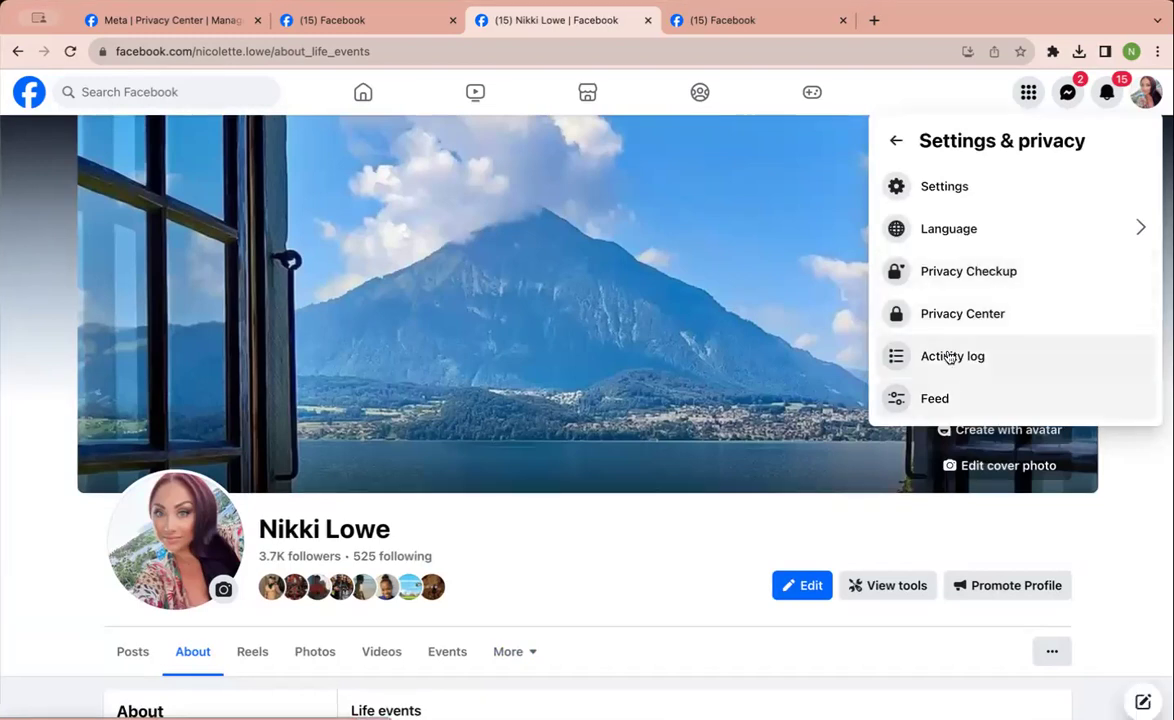
pyautogui.click(1003, 312)
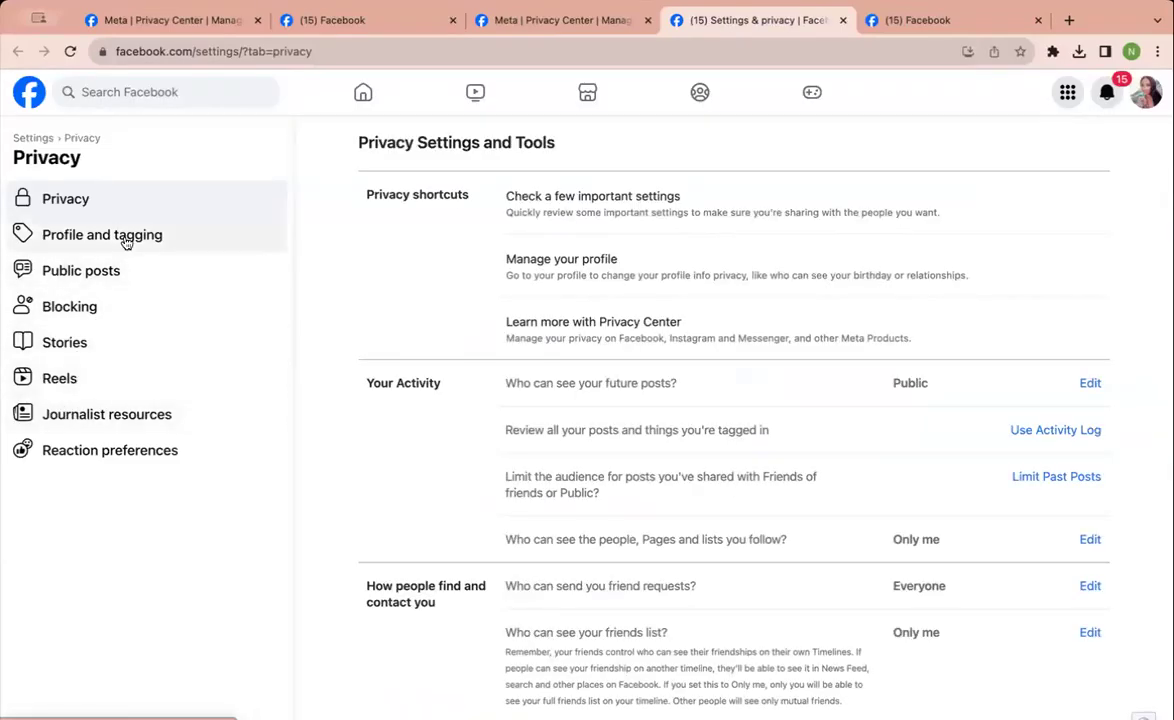
# Open the Public posts privacy settings and scroll down through its options
pyautogui.click(112, 276)
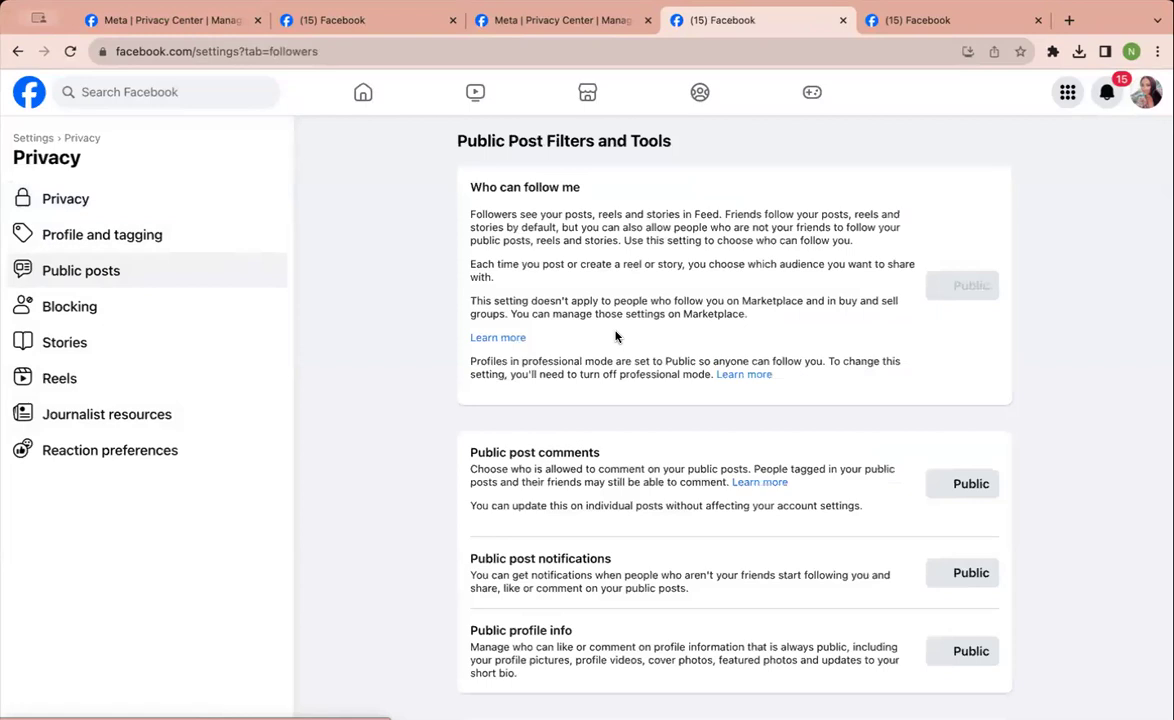
pyautogui.scroll(-3, 615, 337)
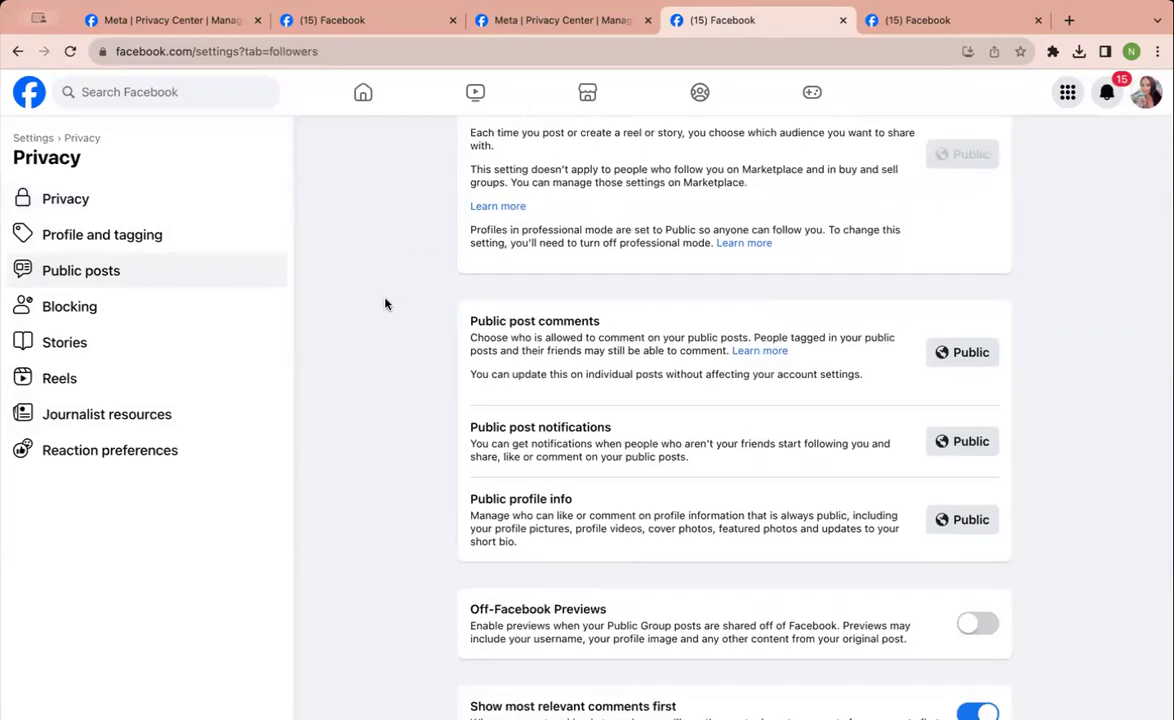
pyautogui.scroll(-1, 663, 288)
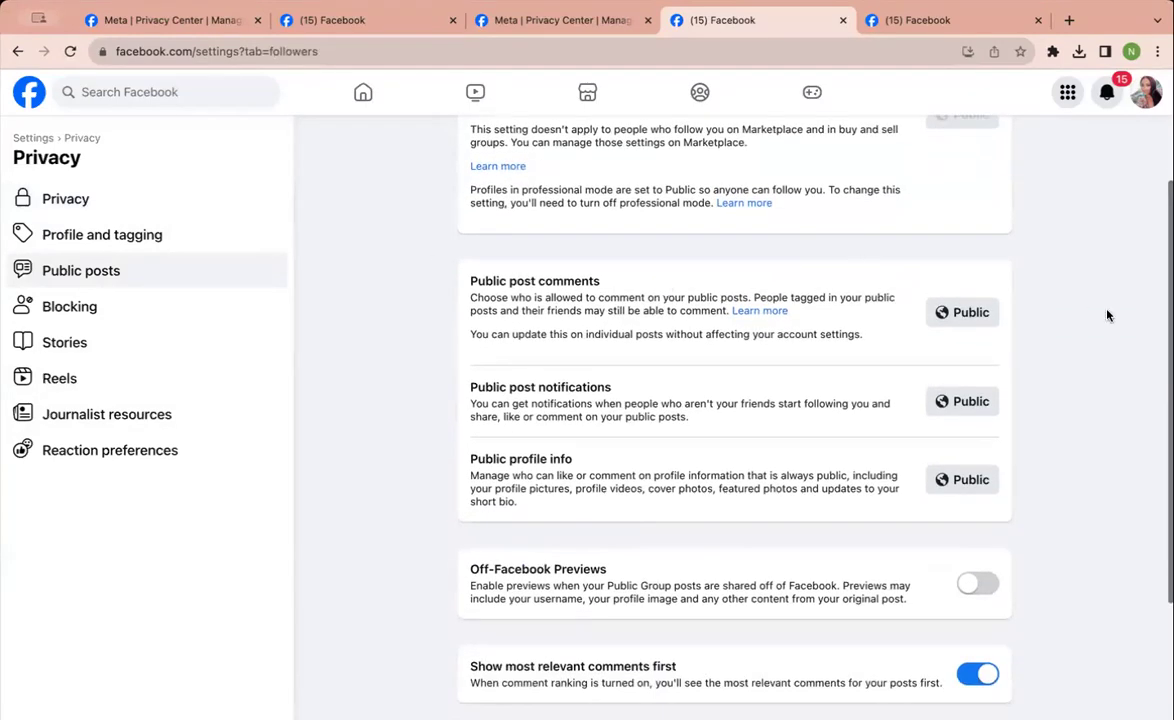
pyautogui.scroll(-2, 1080, 290)
pyautogui.scroll(-2, 858, 479)
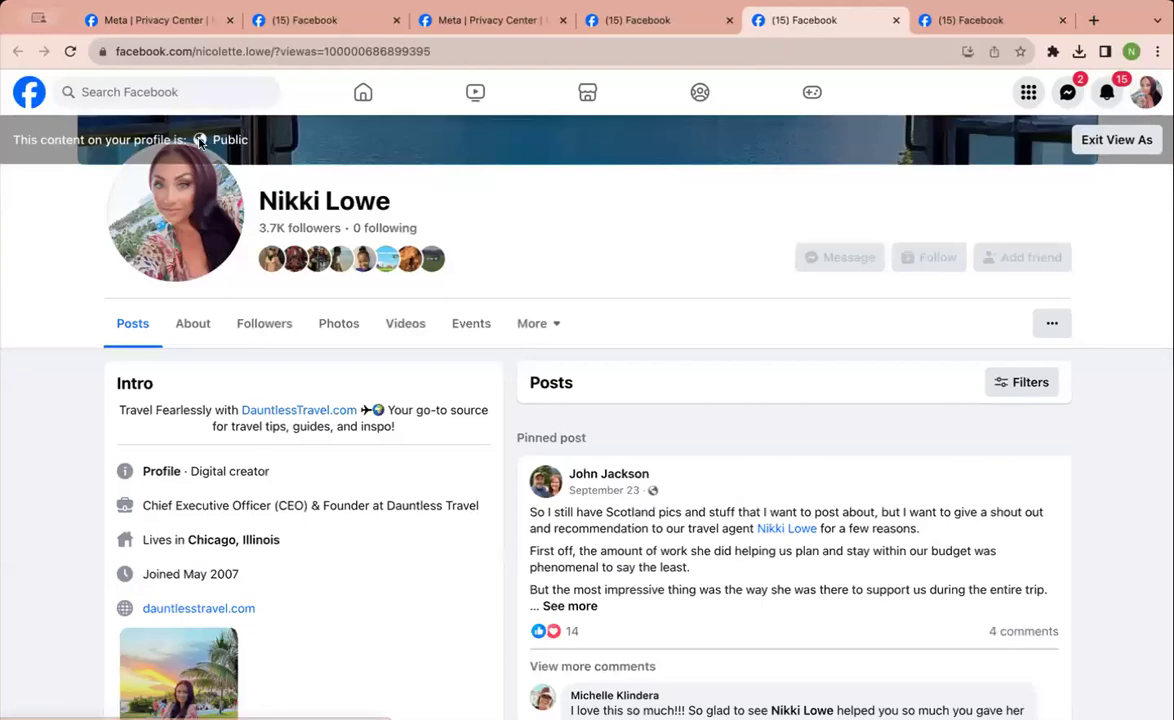
# Scroll through the public View As profile preview and back to the top
pyautogui.scroll(-10, 585, 500)
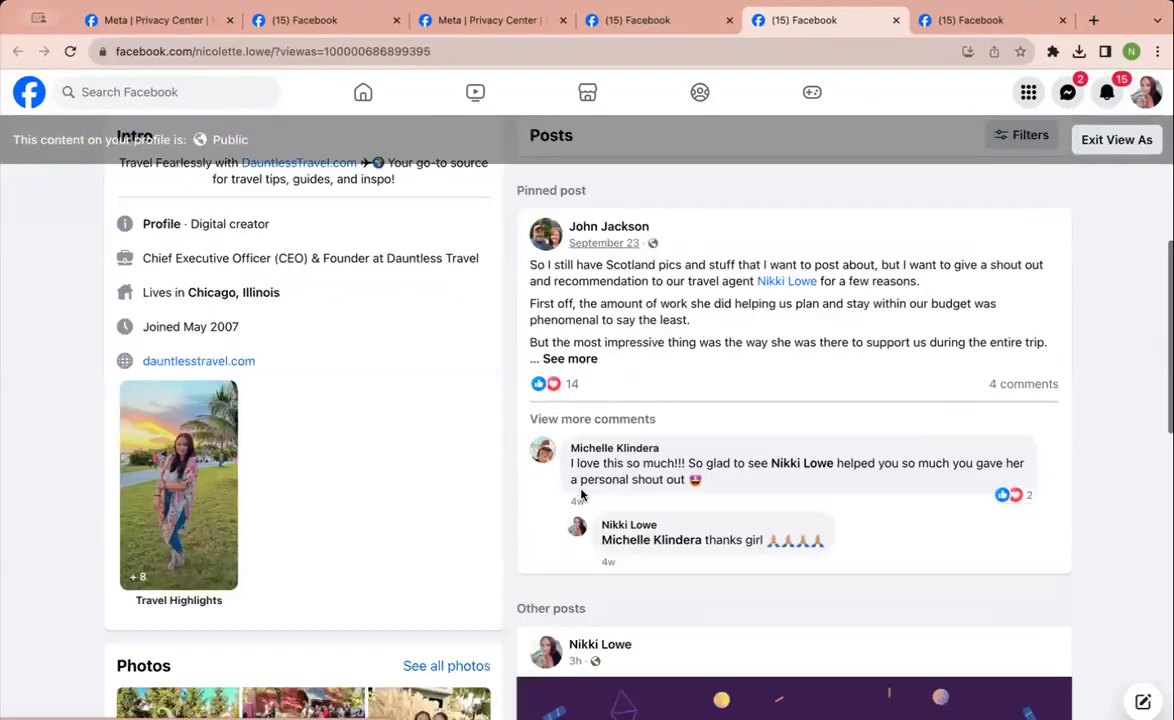
pyautogui.scroll(2, 584, 497)
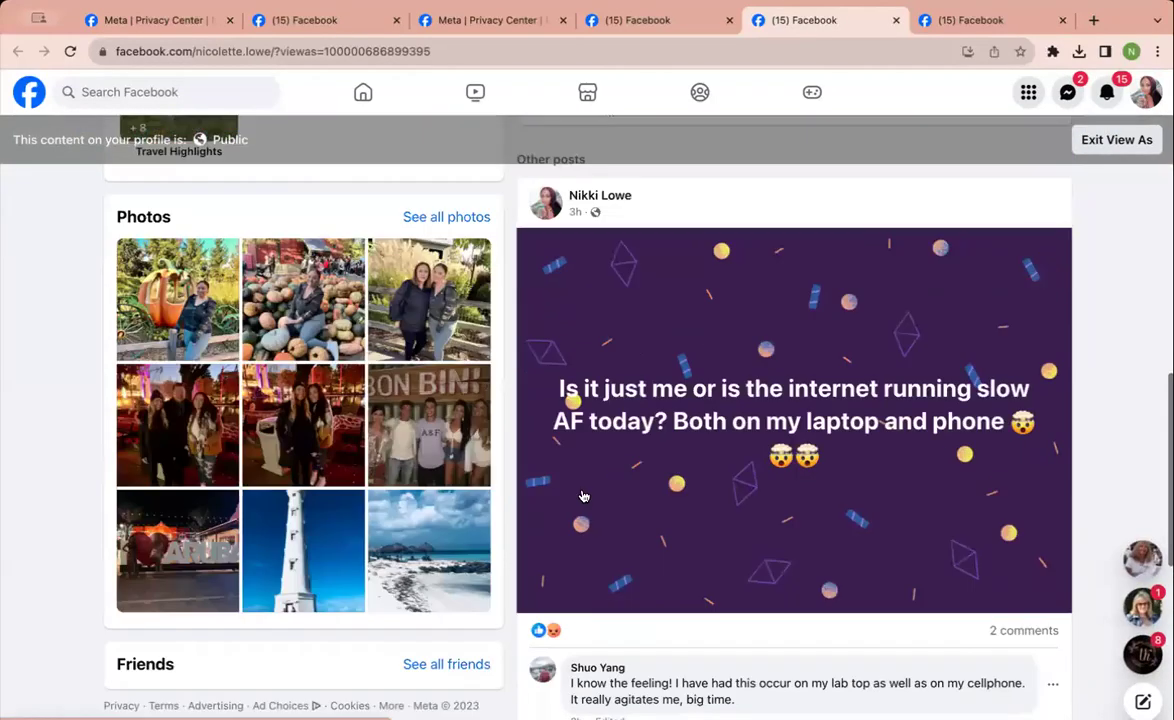
pyautogui.scroll(8, 720, 78)
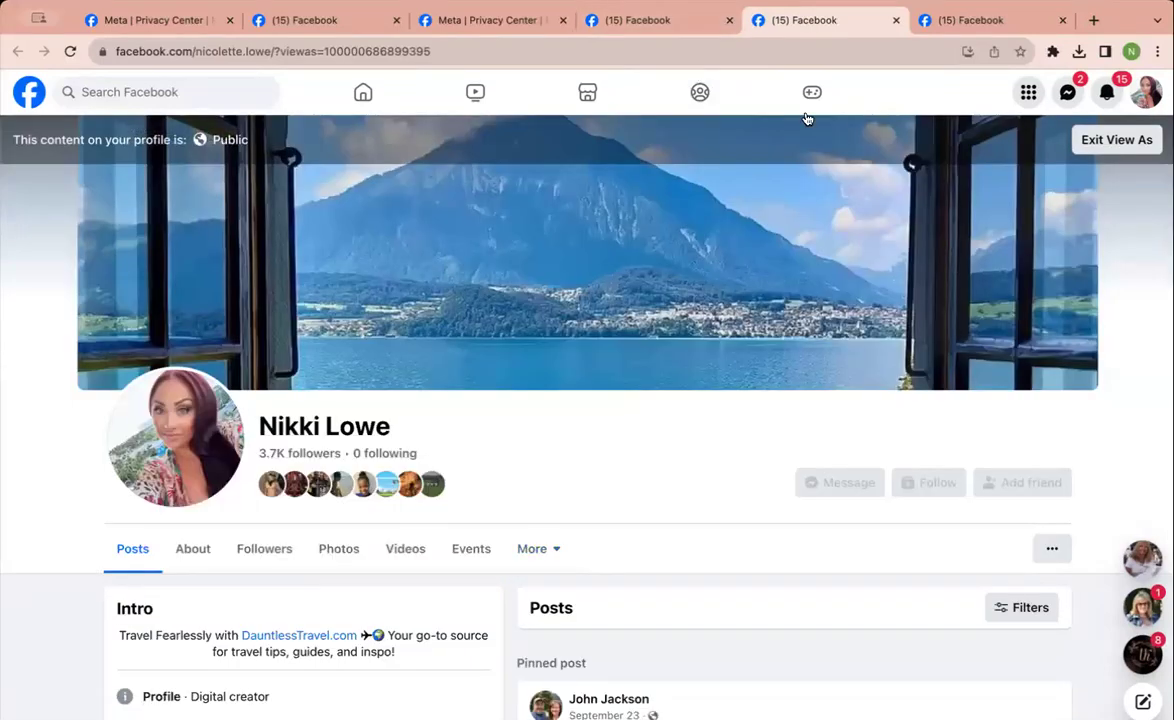